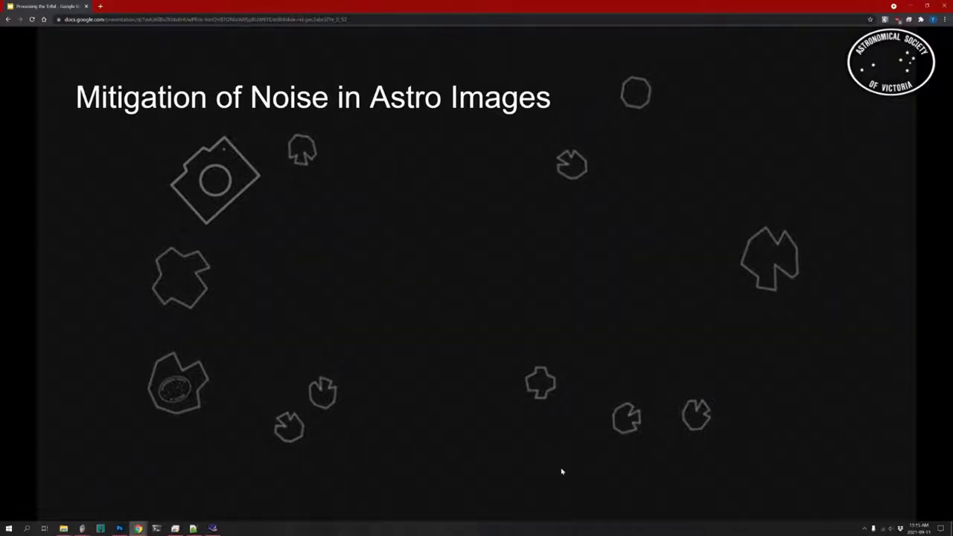
- Reveal the calibration and stacking line and the Read noise - Bias frames bullet on the noise mitigation slide
click(623, 241)
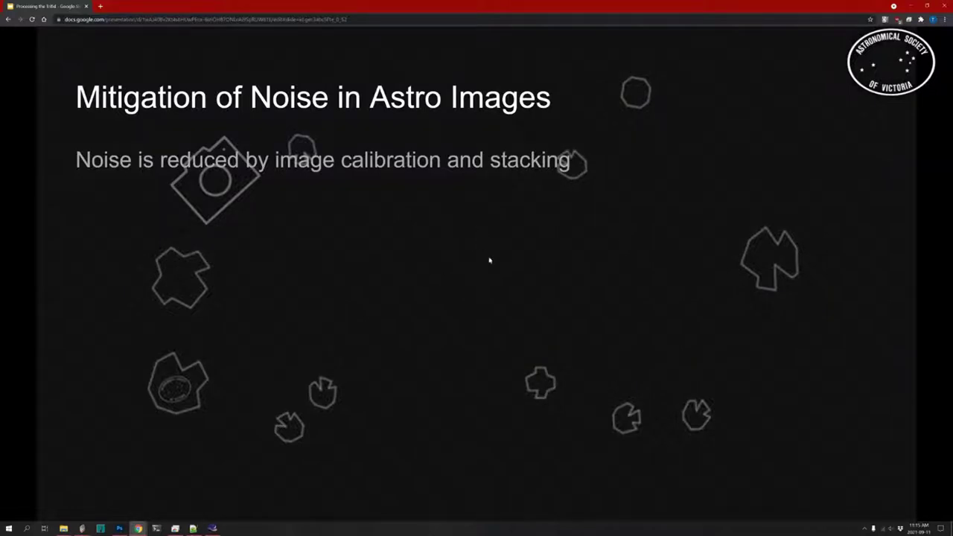
key(Right)
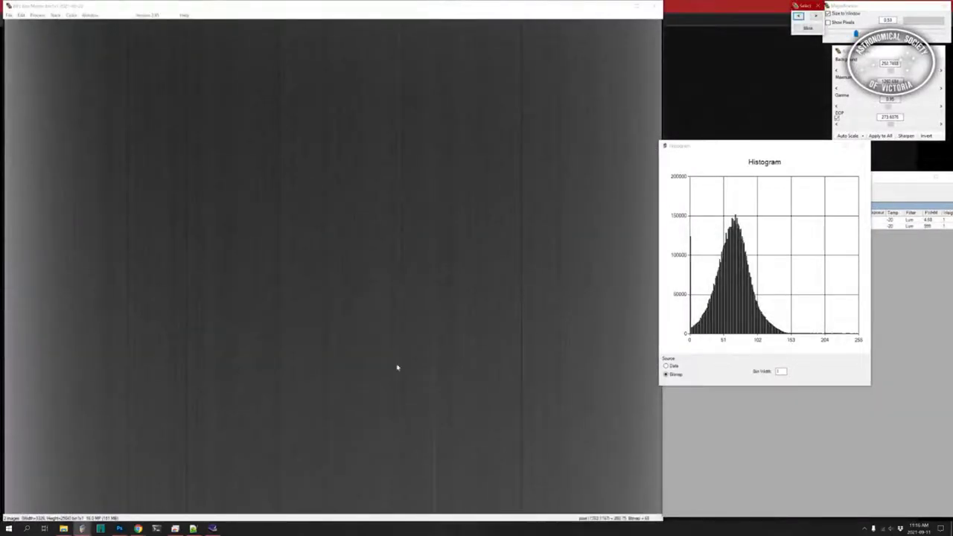
- Display the single bias frame from the image list and lower its DDP to 249
click(927, 292)
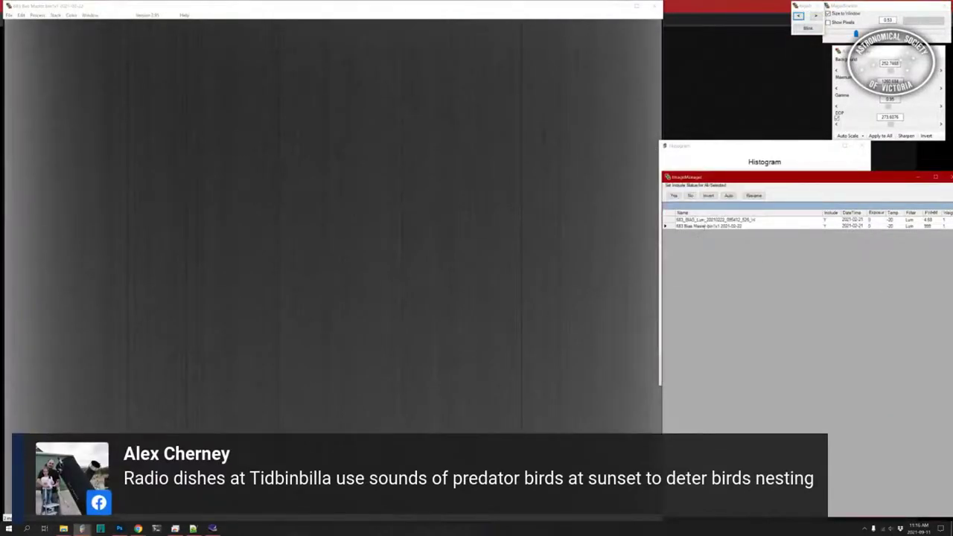
click(708, 220)
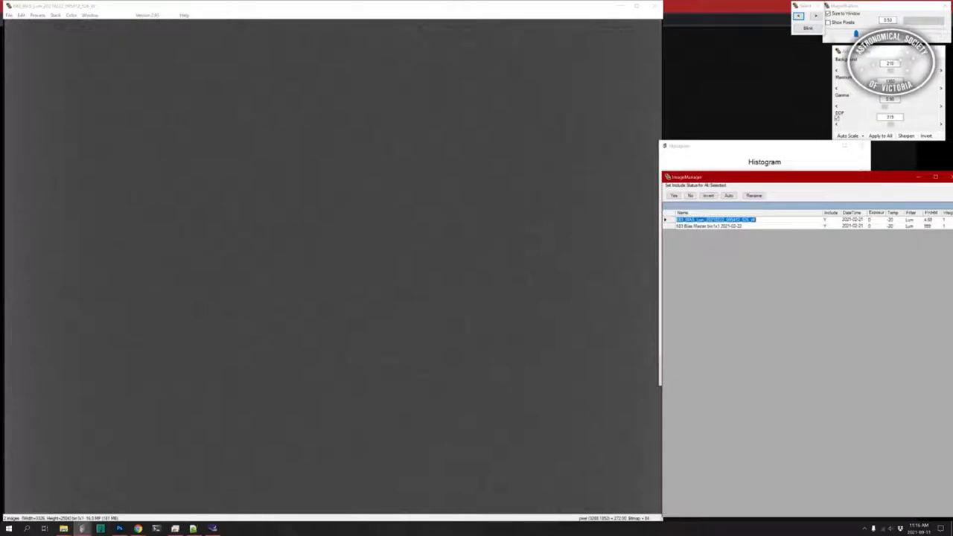
click(849, 136)
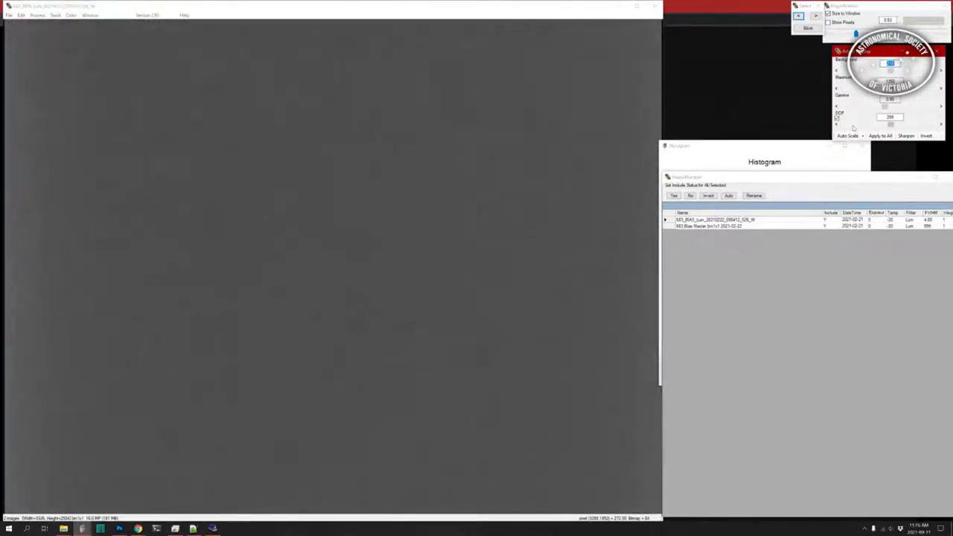
key(Down)
key(Down)
key(Down)
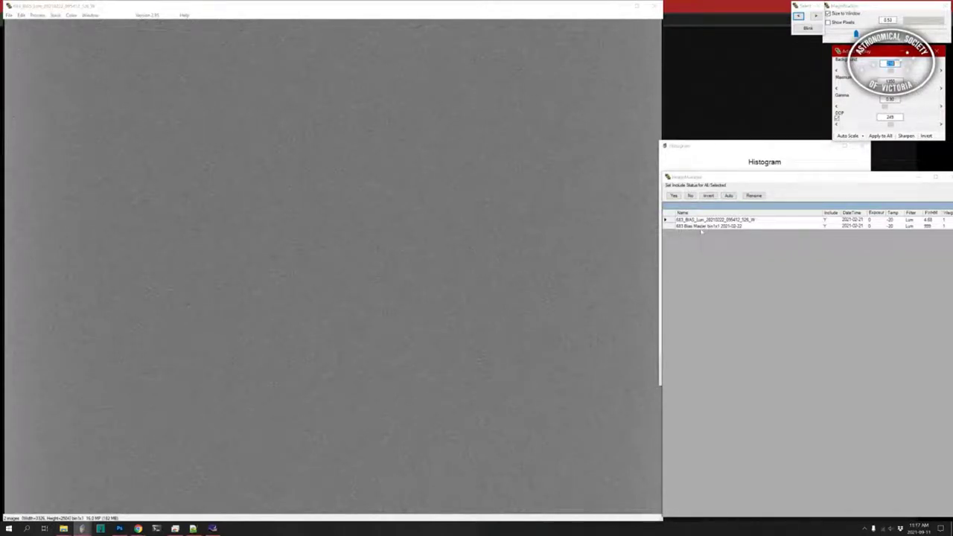
- Display the bin1x1 bias master and lower its DDP to about 264
click(701, 226)
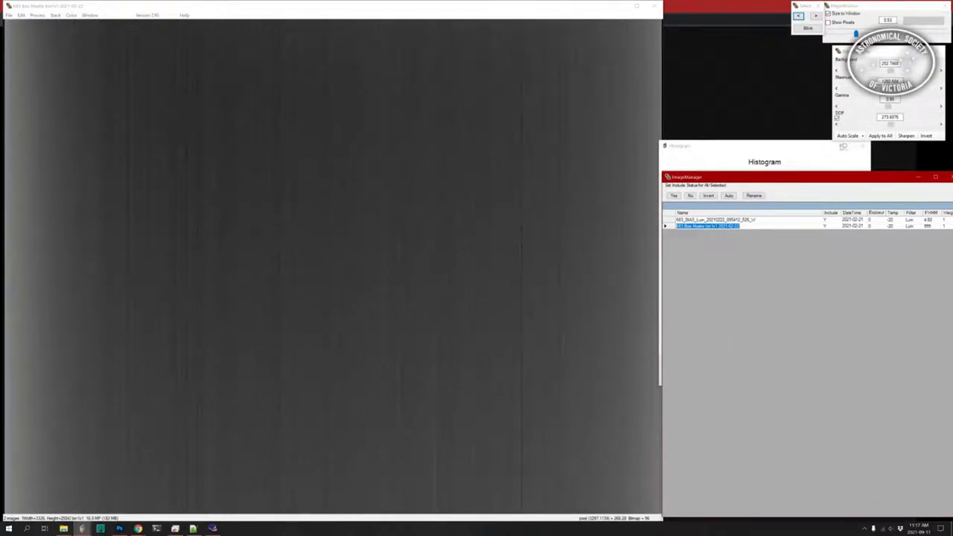
click(861, 131)
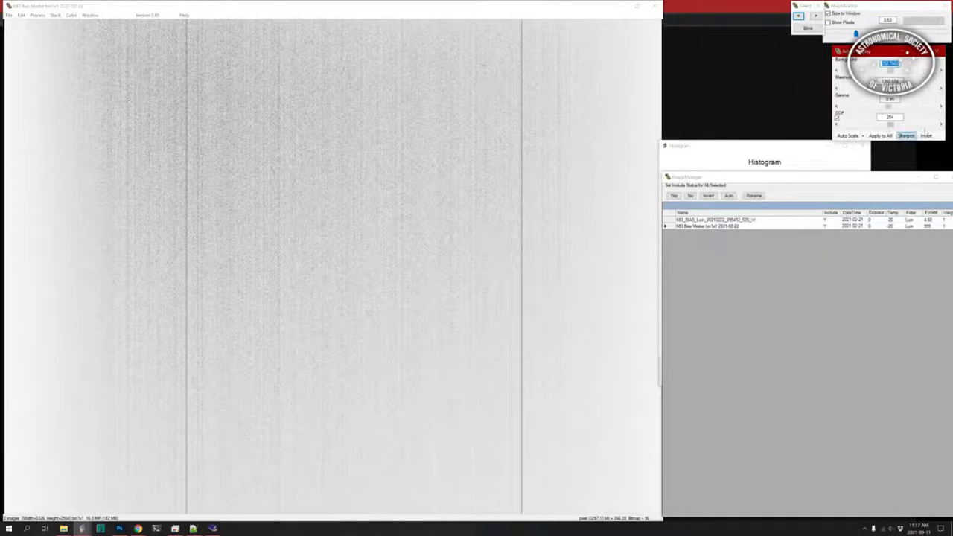
click(925, 134)
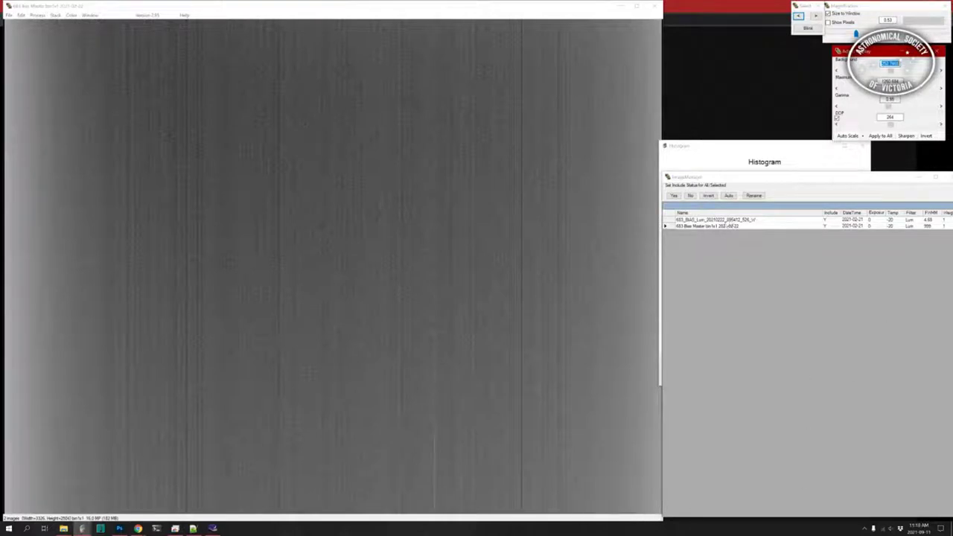
- Compare the single bias frame with the bias master, and close the bias image window
click(816, 16)
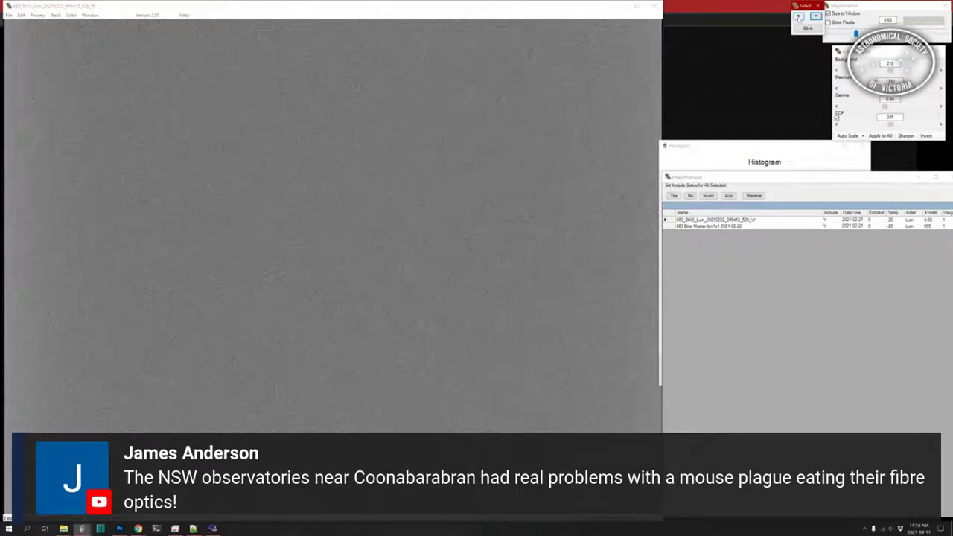
click(799, 16)
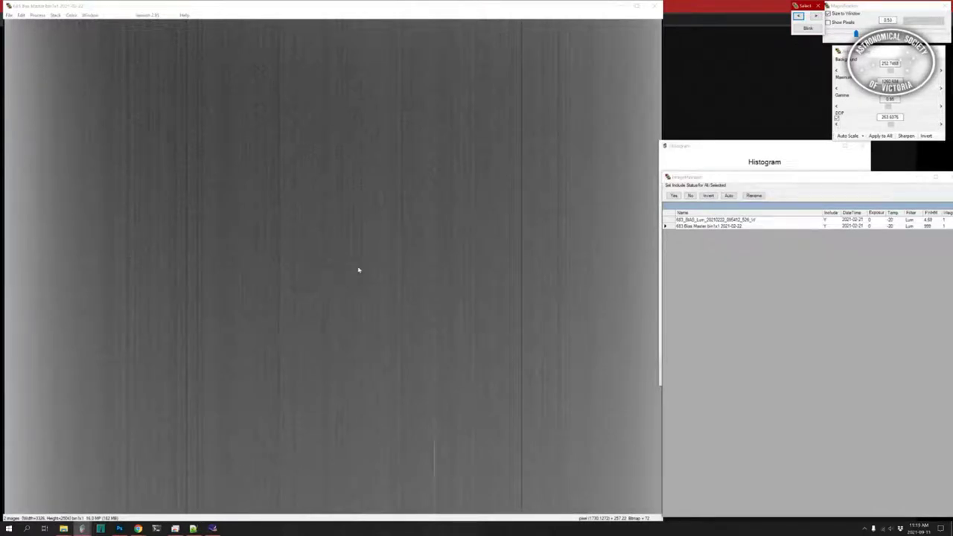
click(652, 7)
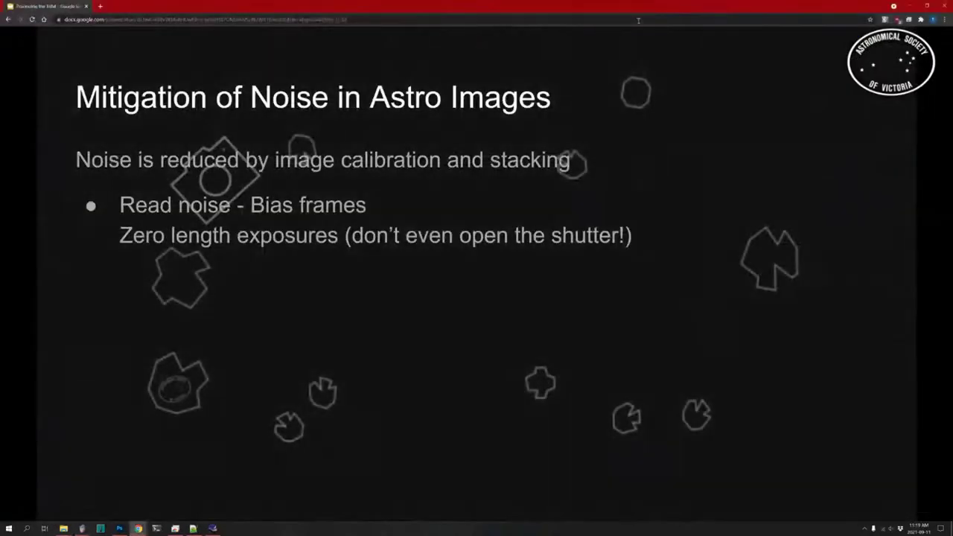
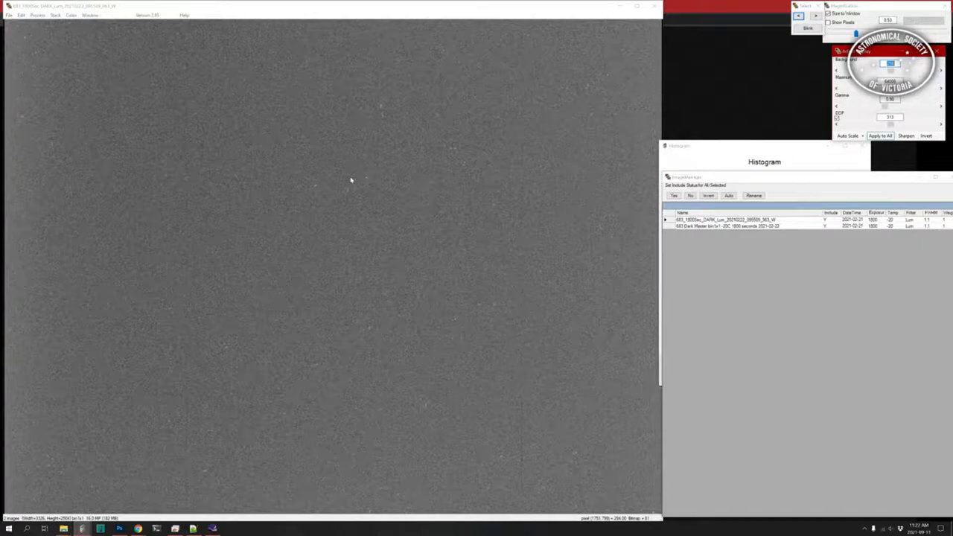
- Add the second 1800-second Lum dark exposure from the Dark folder to the open dark images
click(9, 15)
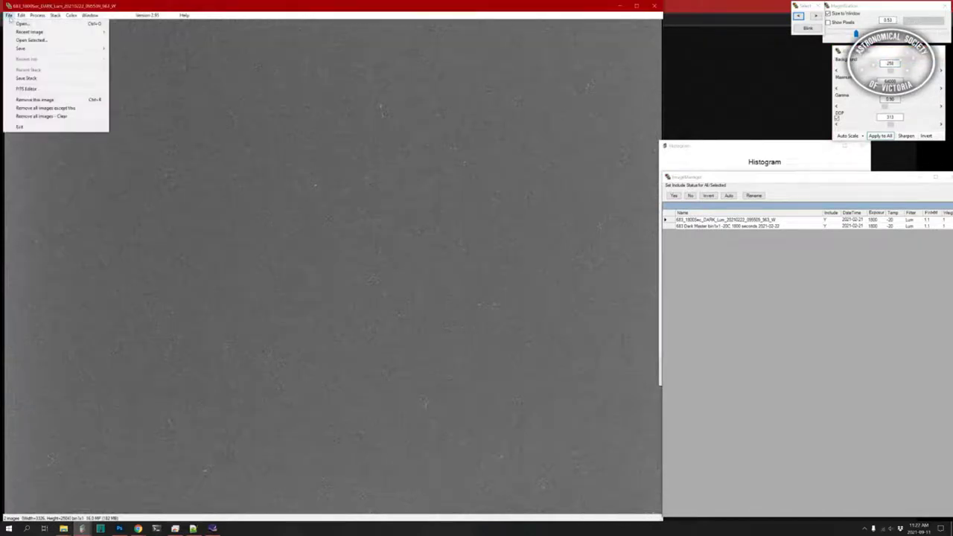
click(20, 26)
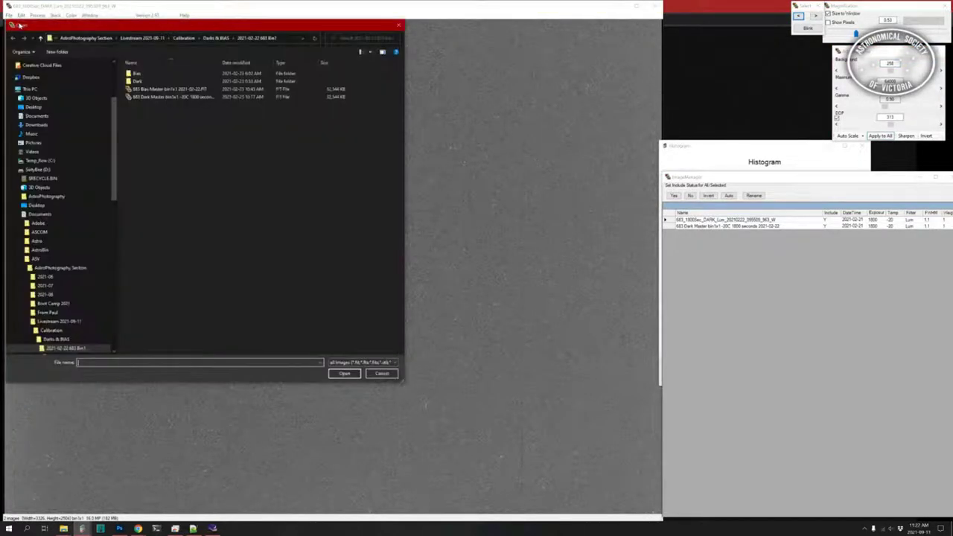
click(135, 81)
double_click(135, 81)
click(135, 79)
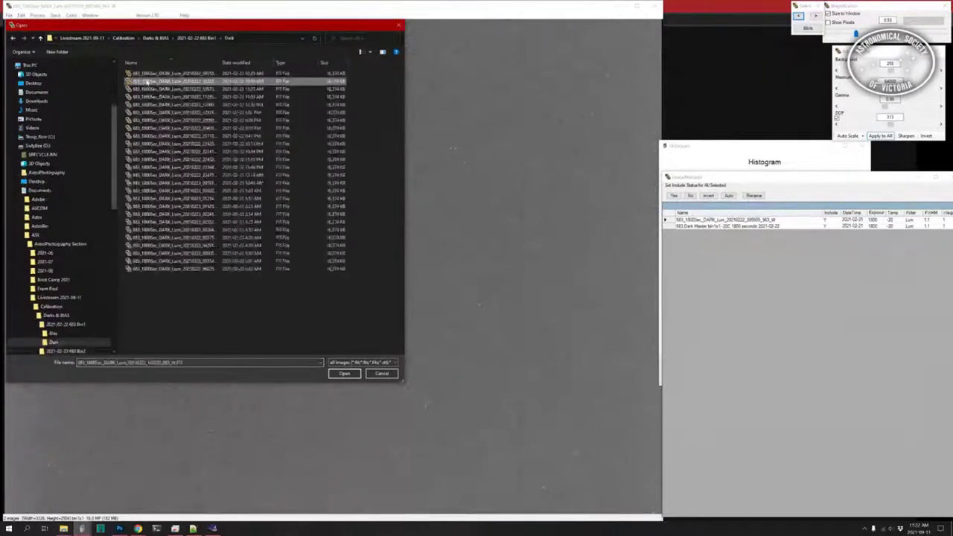
click(339, 373)
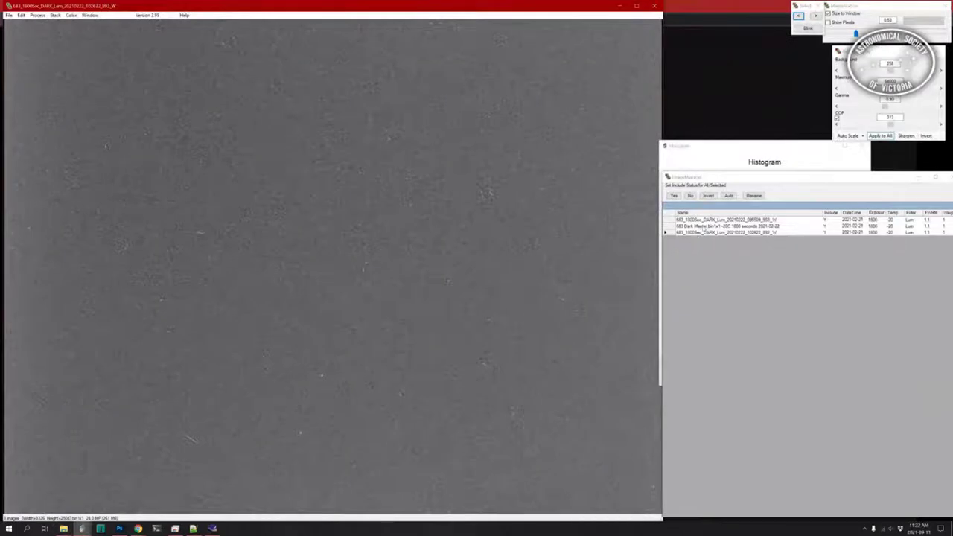
- Display the -20C 1800-second dark master and lower its DDP to 283
click(702, 226)
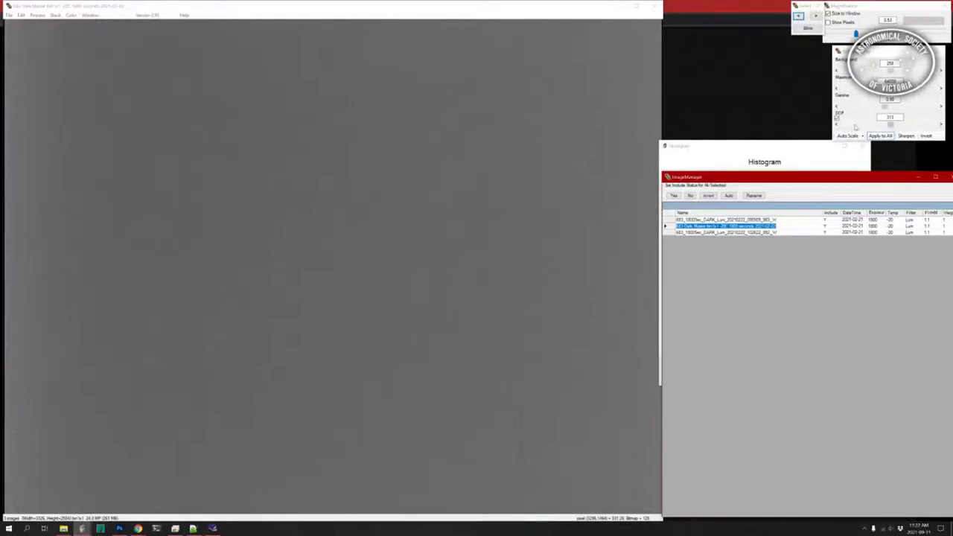
click(855, 126)
click(855, 127)
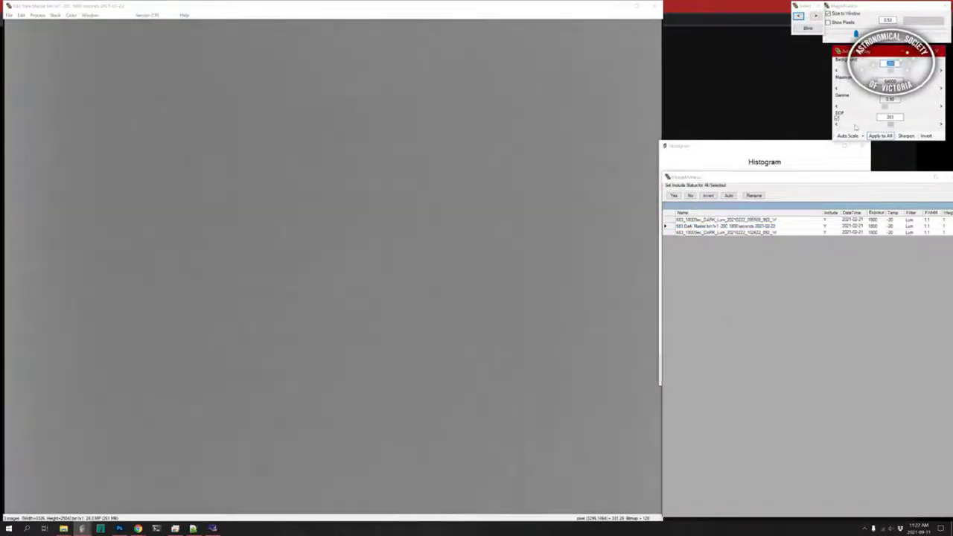
click(856, 127)
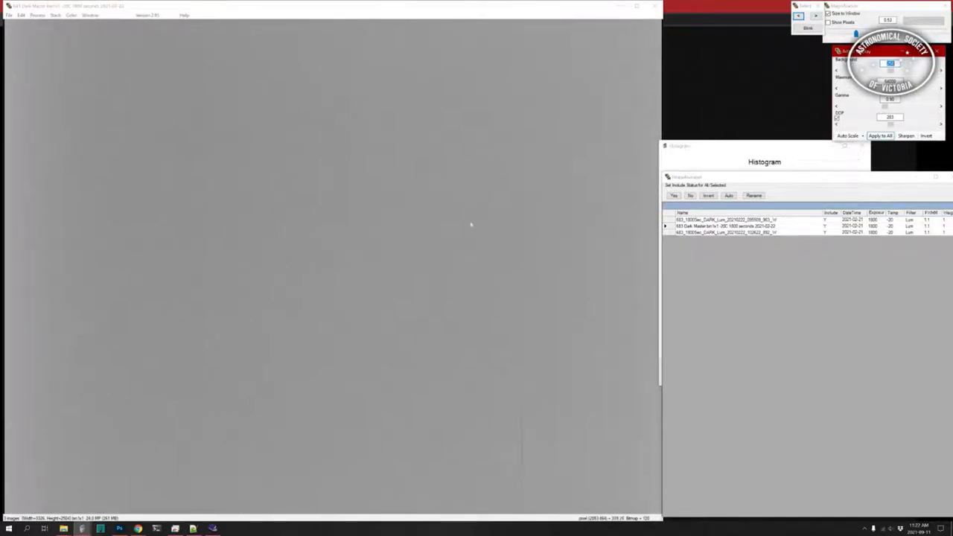
- View the list of individual dark exposures in the Dark folder without loading any of them
click(9, 16)
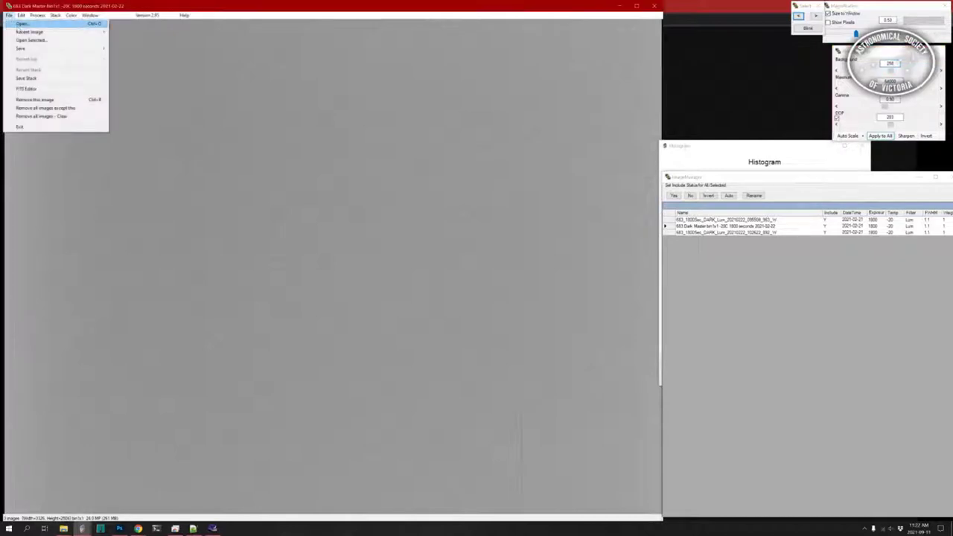
click(22, 23)
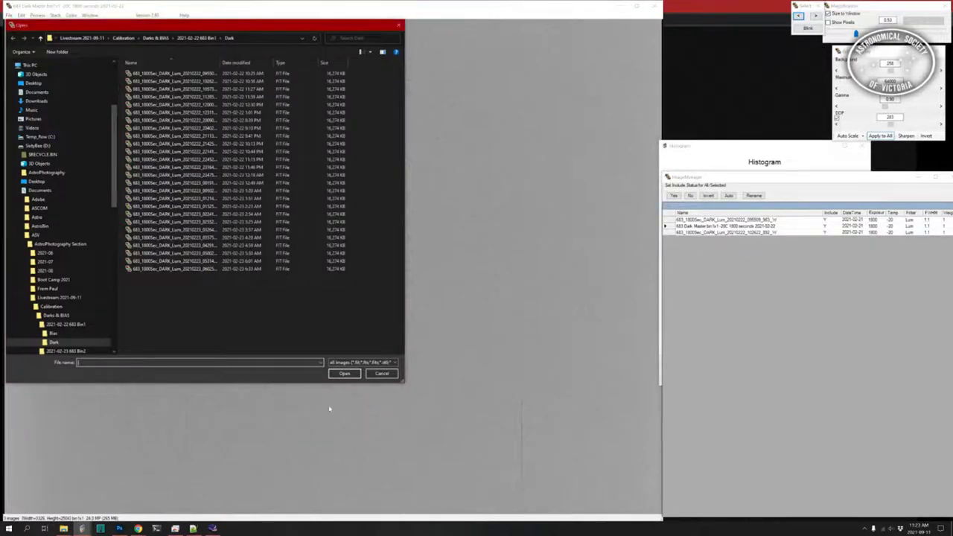
click(378, 372)
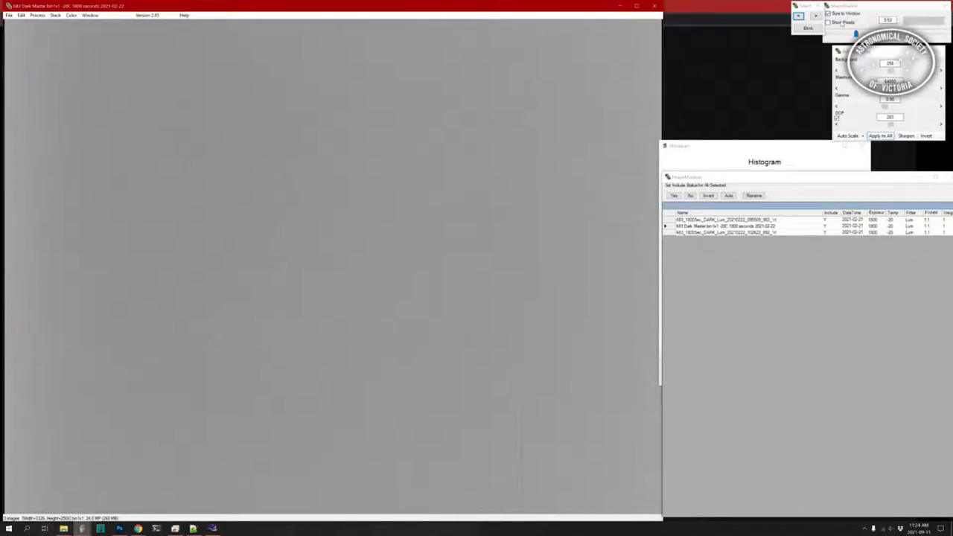
- Examine the dark master at 1.00 magnification with individual pixels shown
click(842, 23)
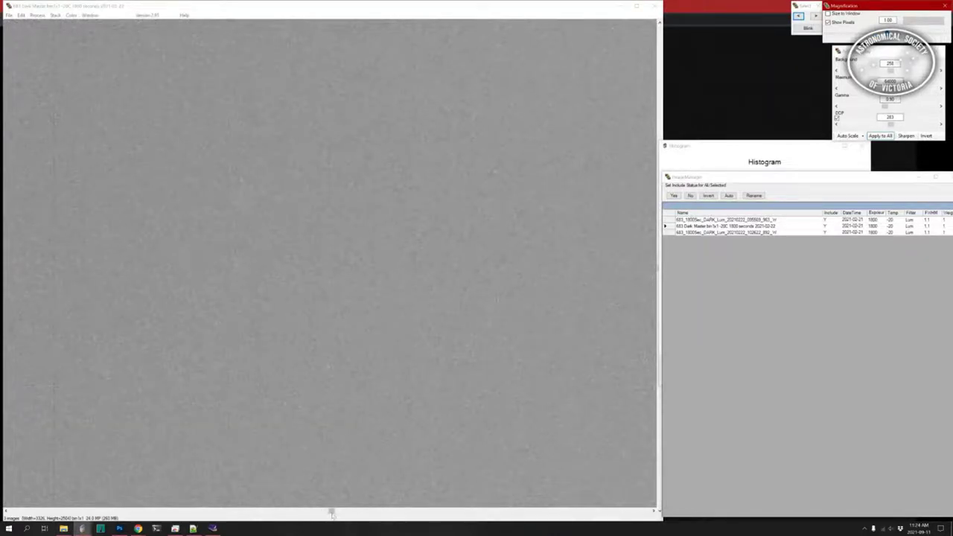
drag(332, 512, 112, 512)
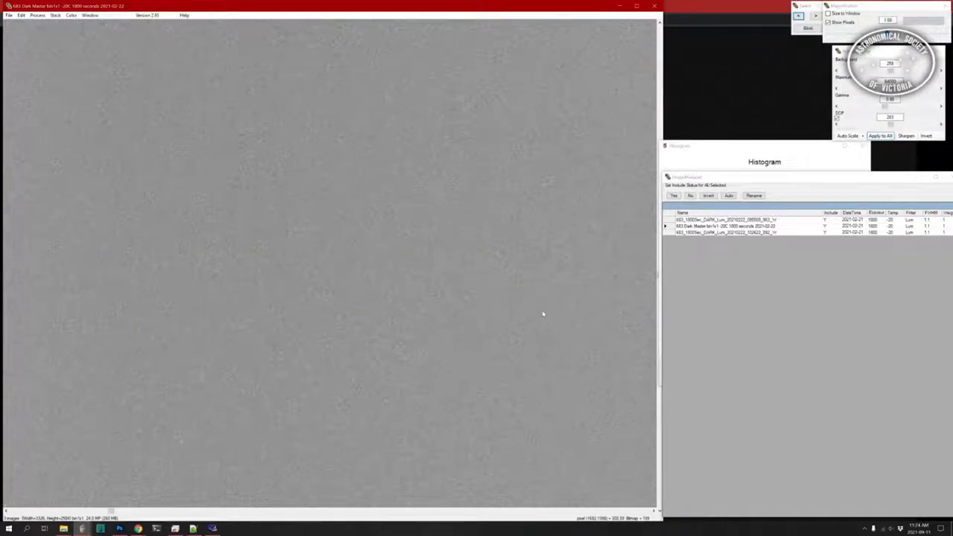
- Close the dark image window and reveal the Imaging train - Flat frames bullet on the slide
click(653, 6)
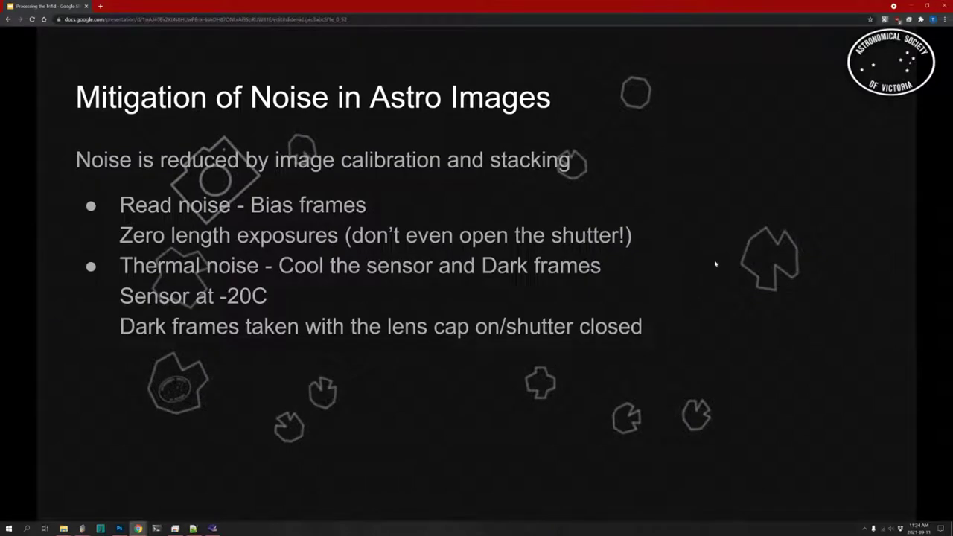
key(Right)
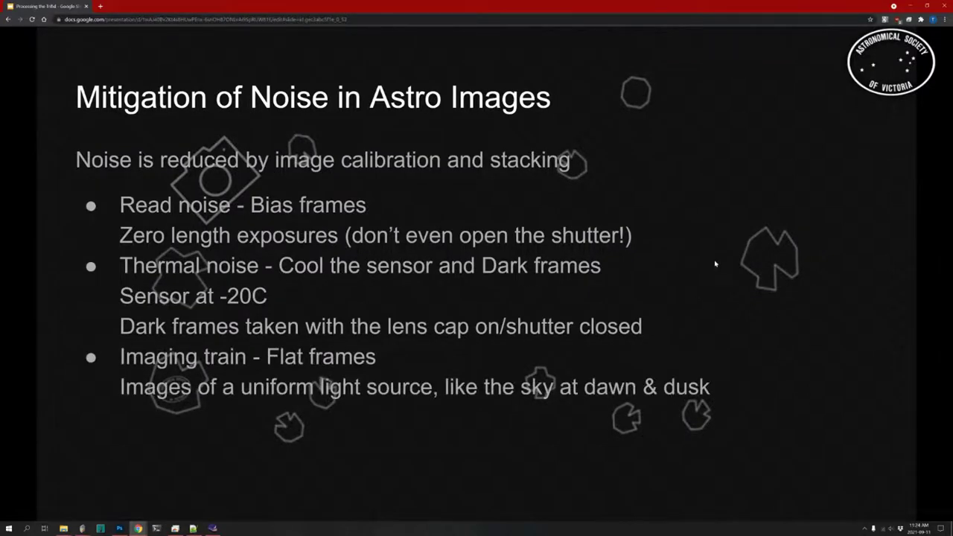
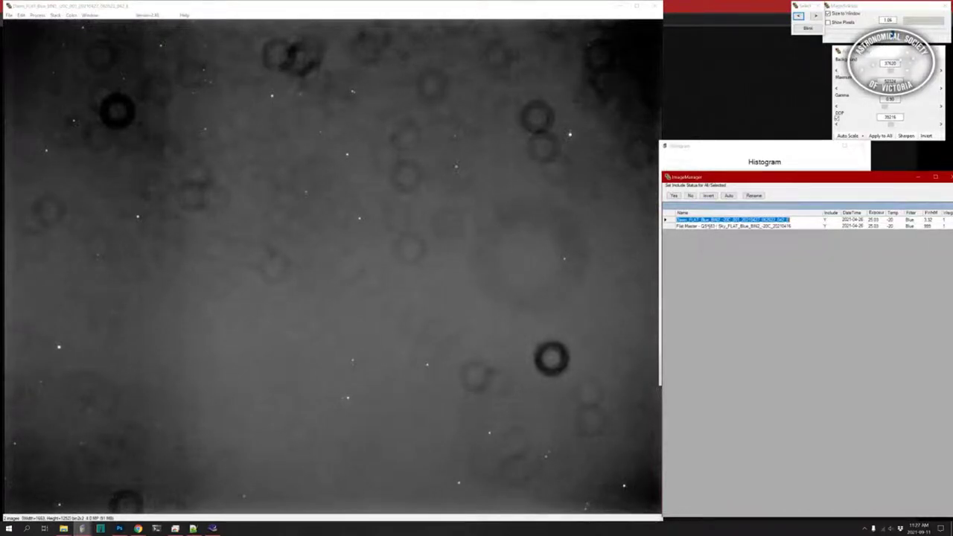
- Compare the blue, green and red filter flat masters, returning to the green one
click(705, 225)
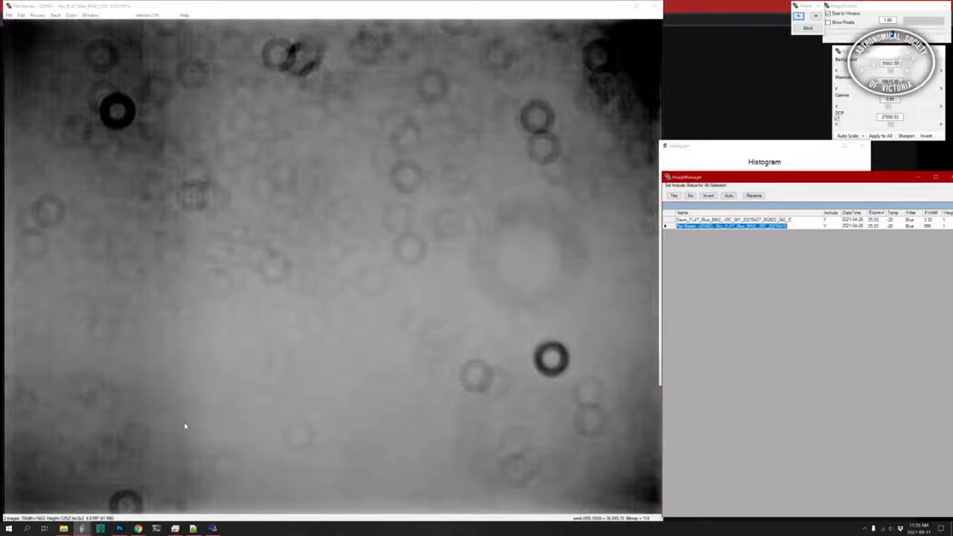
mouse_move(82, 529)
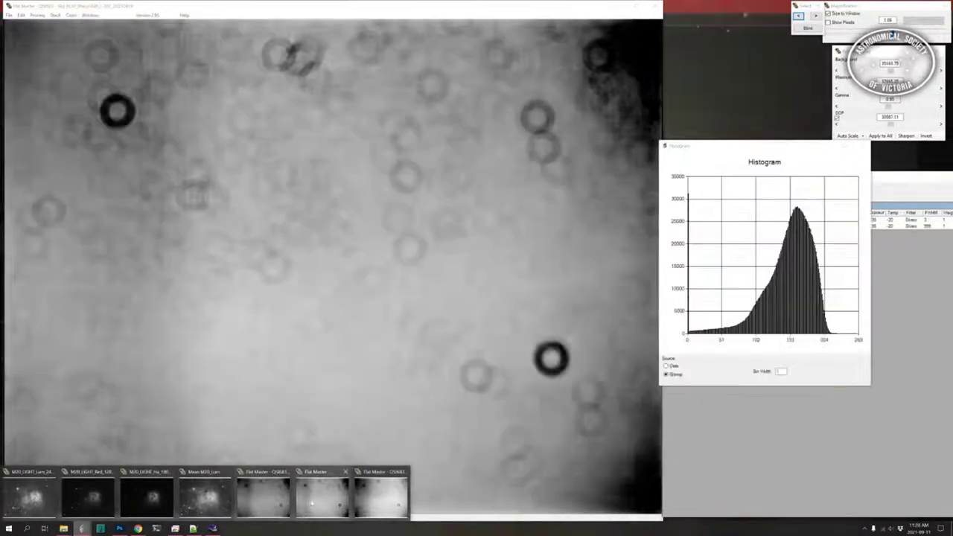
click(313, 504)
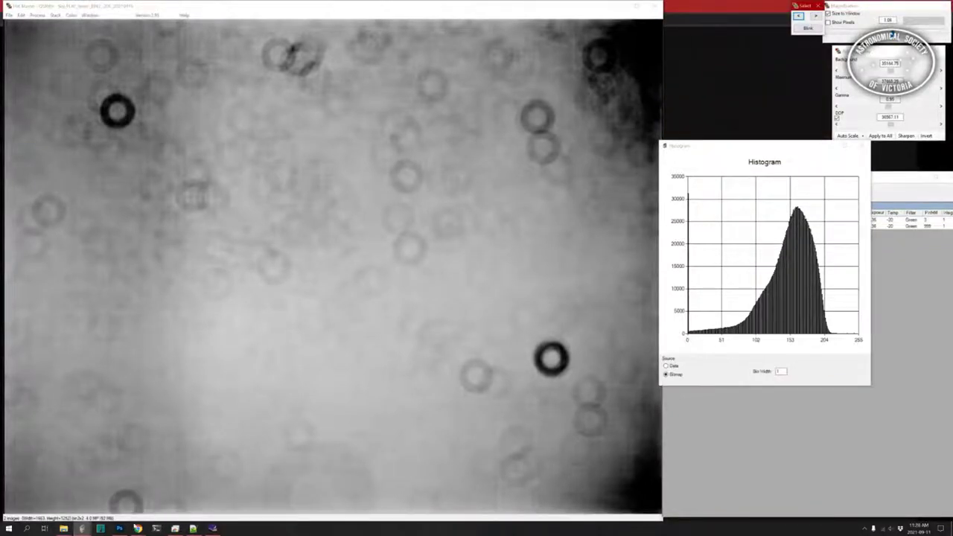
mouse_move(90, 528)
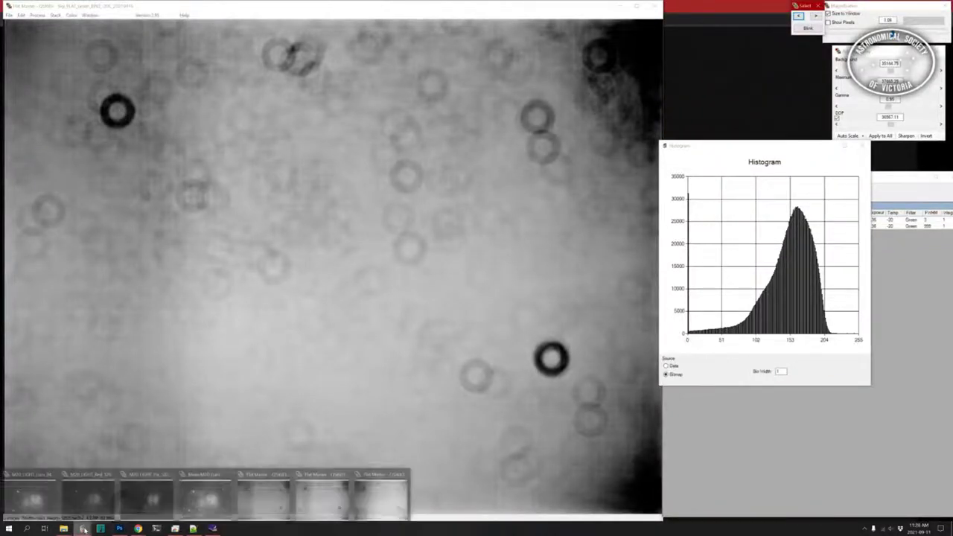
click(371, 504)
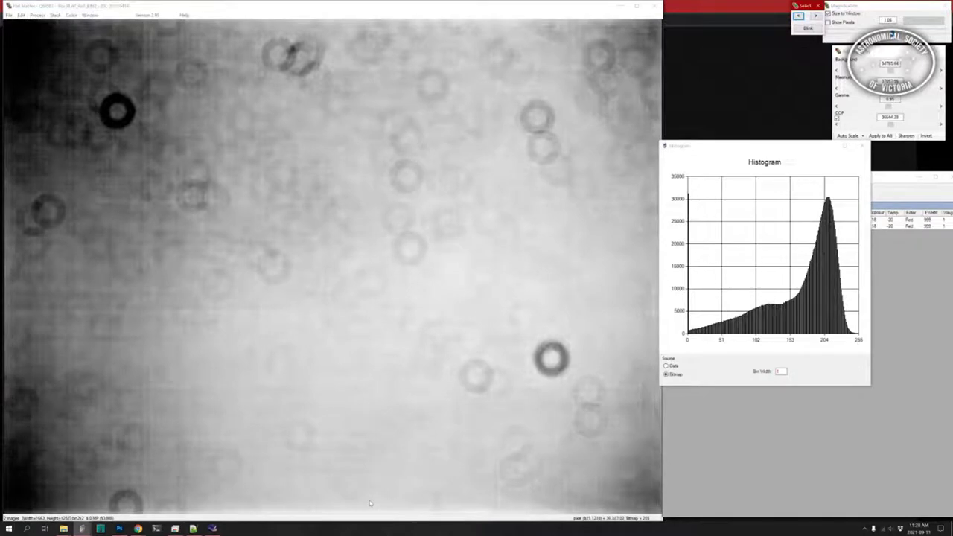
mouse_move(83, 528)
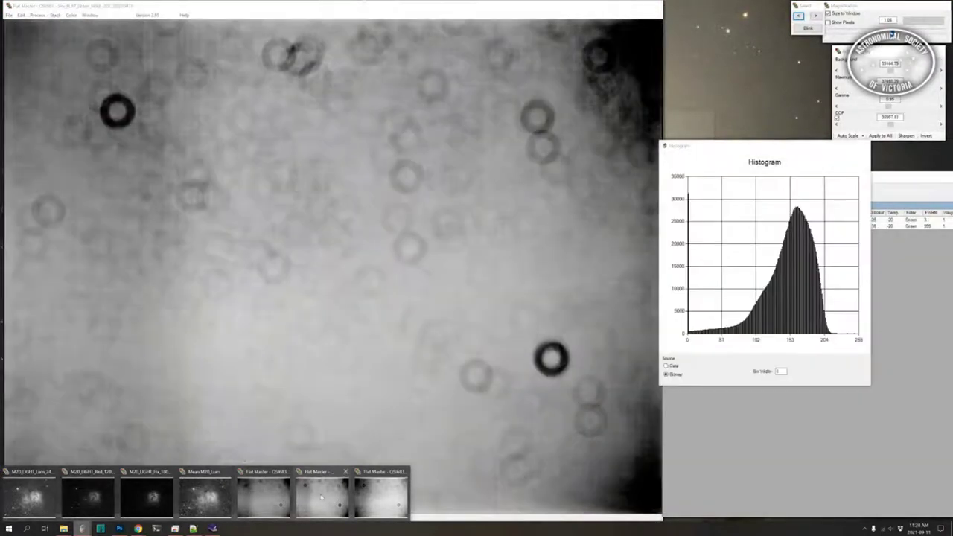
click(322, 495)
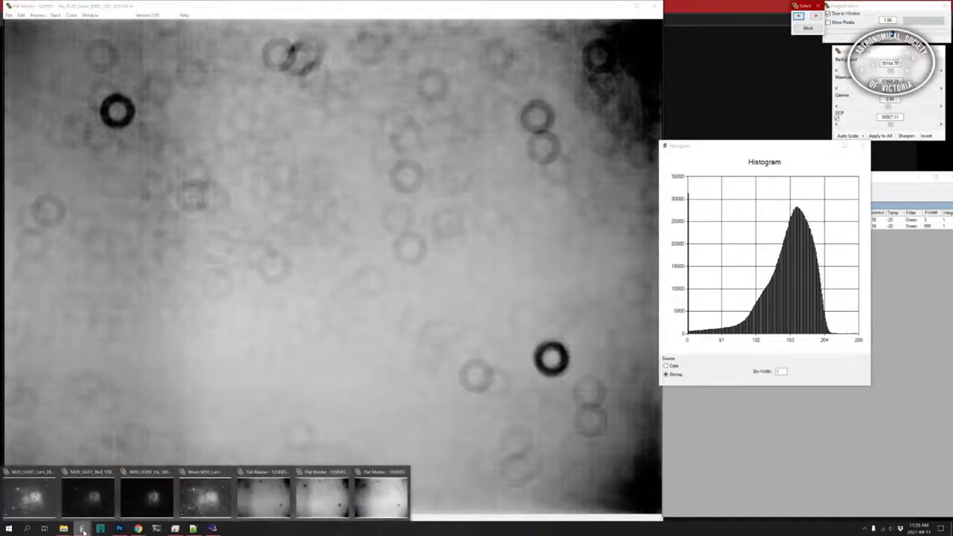
- Compare the red and blue filter flat masters and reveal the Shot noise - Stacking multiple images bullet on the noise mitigation slide
click(379, 497)
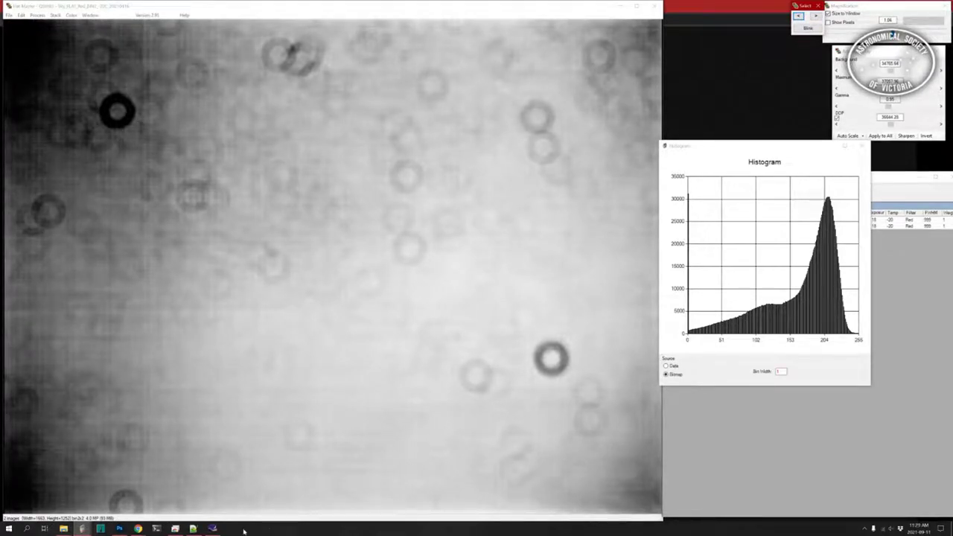
mouse_move(82, 528)
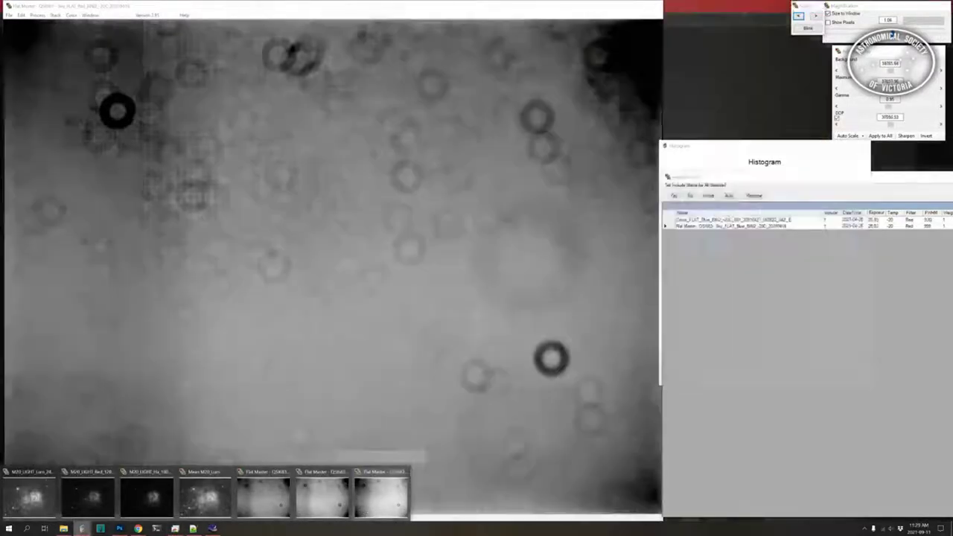
click(366, 509)
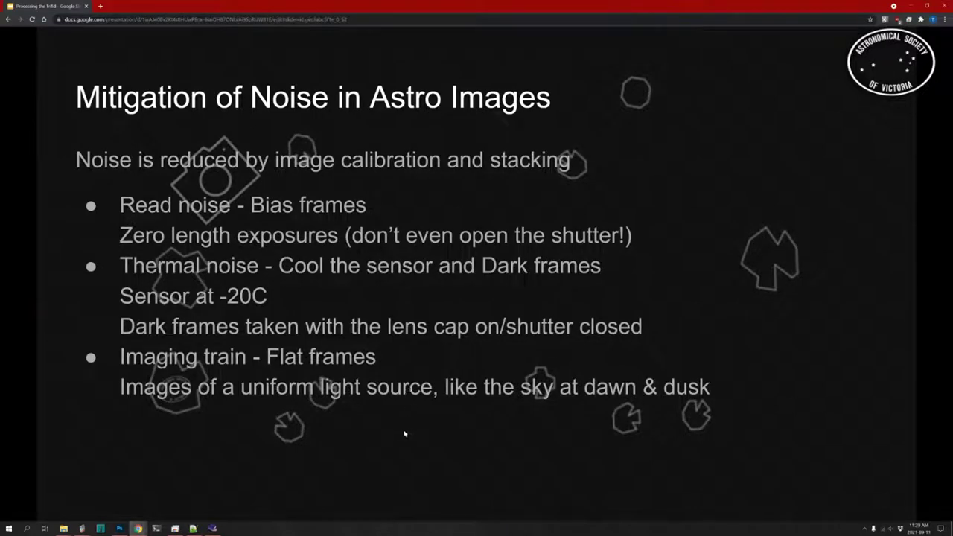
click(632, 325)
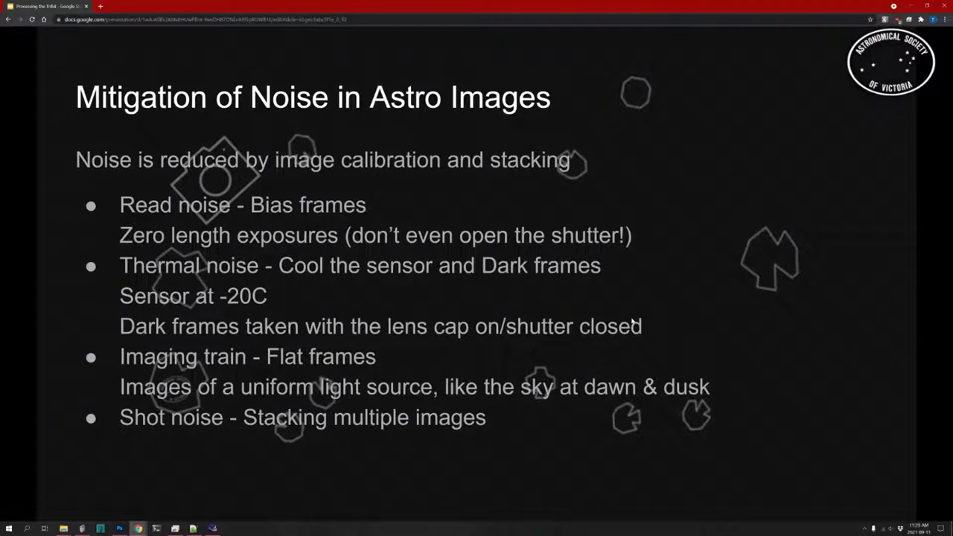
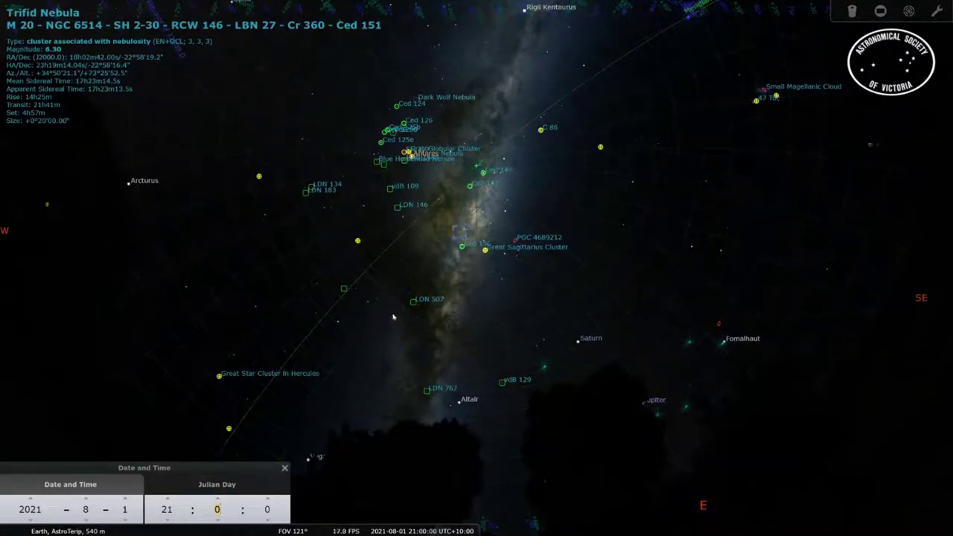
- Switch from Stellarium to the Messier 20 Light frames slide and reveal the line with the data acquisition dates
mouse_move(342, 527)
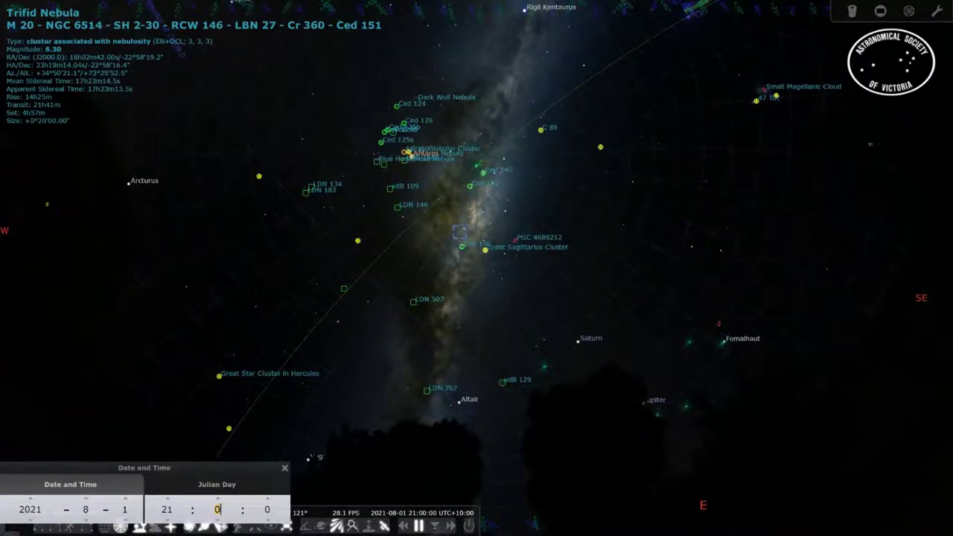
key(Escape)
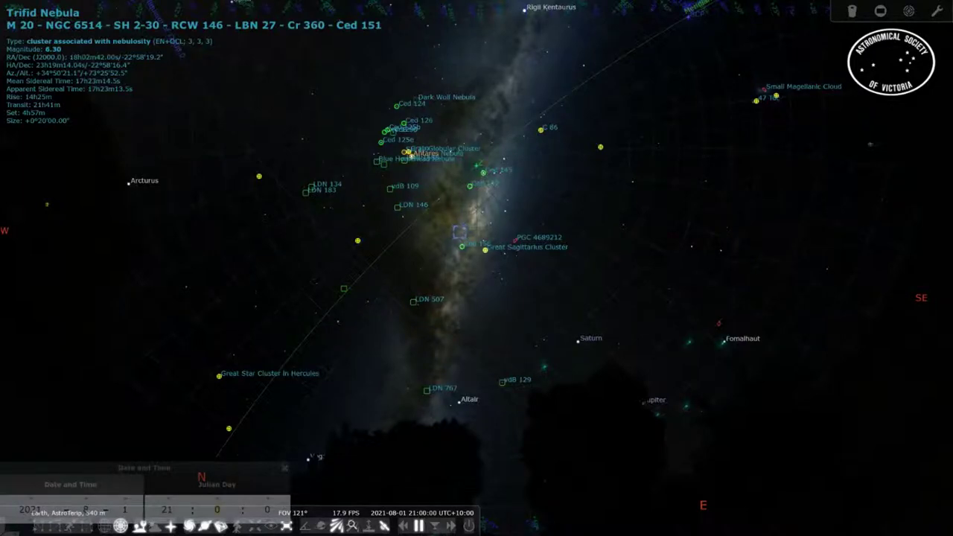
key(alt+Tab)
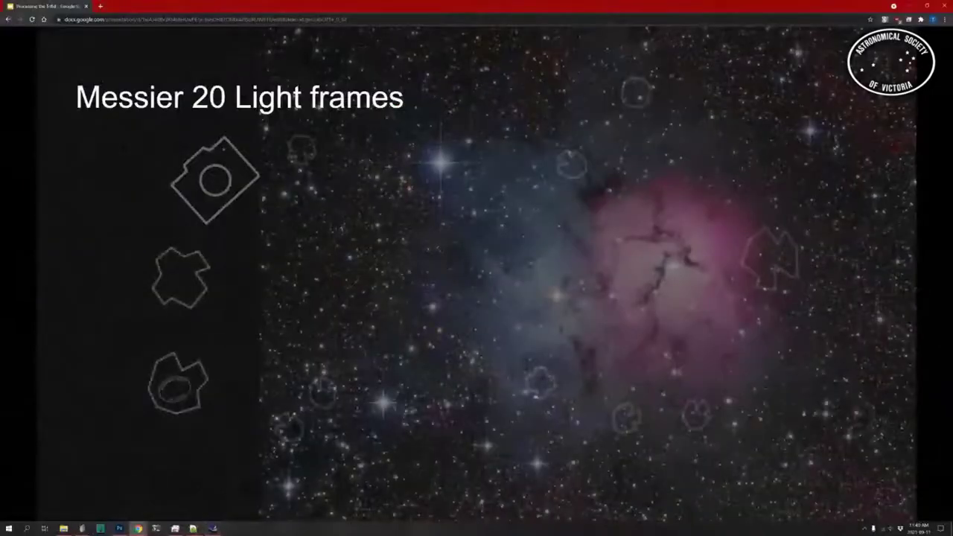
click(403, 410)
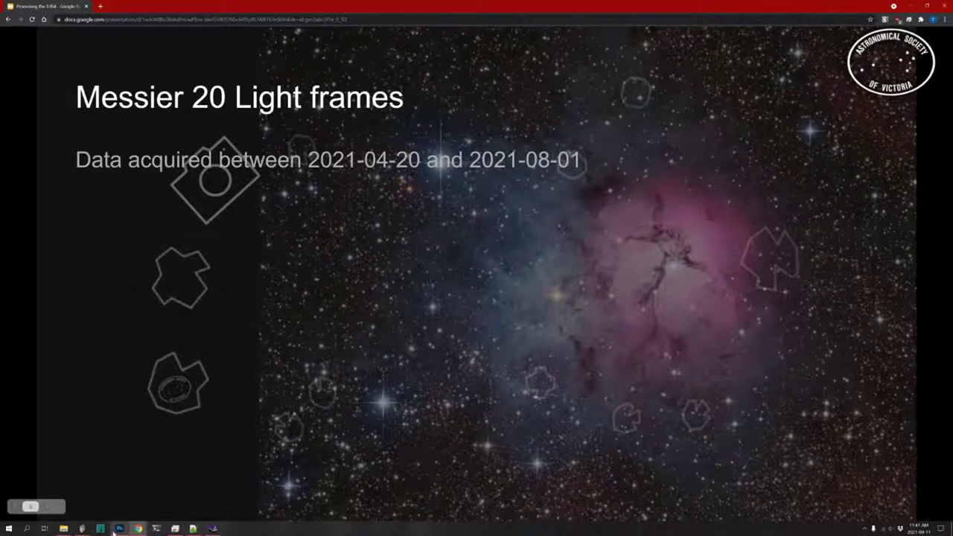
- Switch to Stellarium, zoom in on the Milky Way around the Trifid Nebula and make the nebula the selected object
click(213, 528)
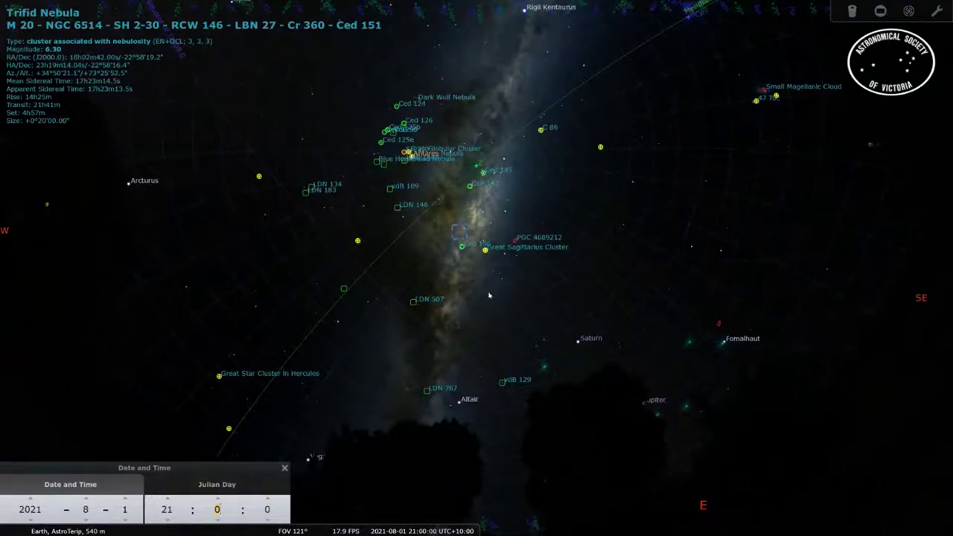
scroll(458, 239, up, 3)
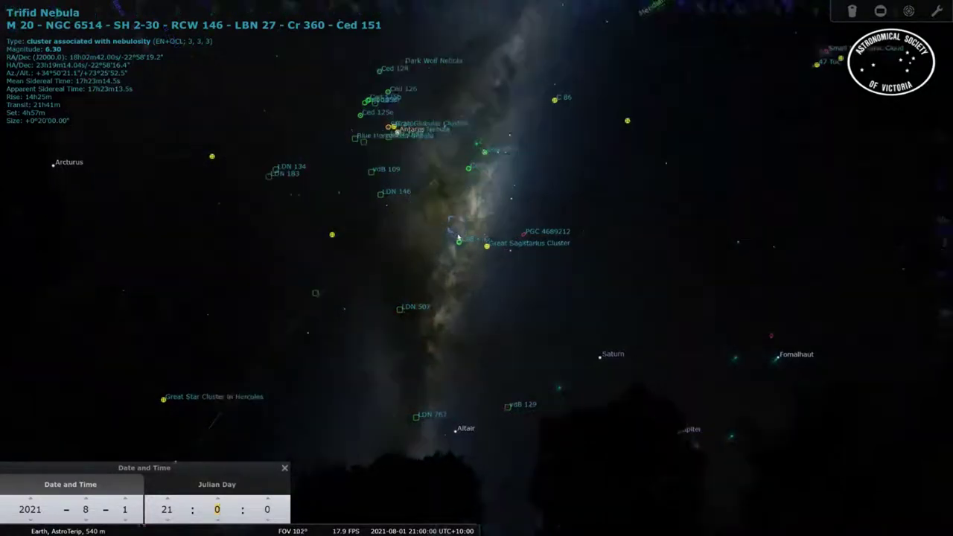
scroll(458, 238, up, 4)
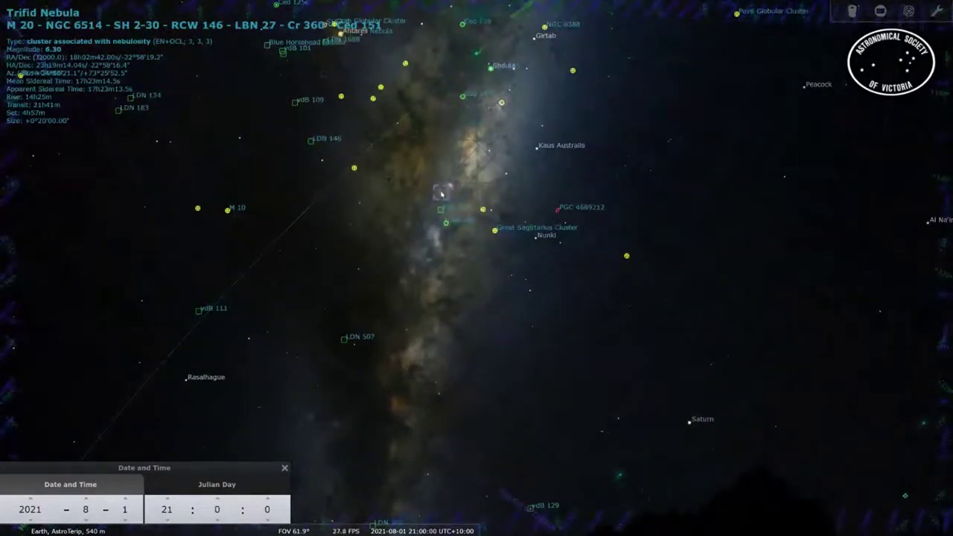
scroll(441, 194, up, 3)
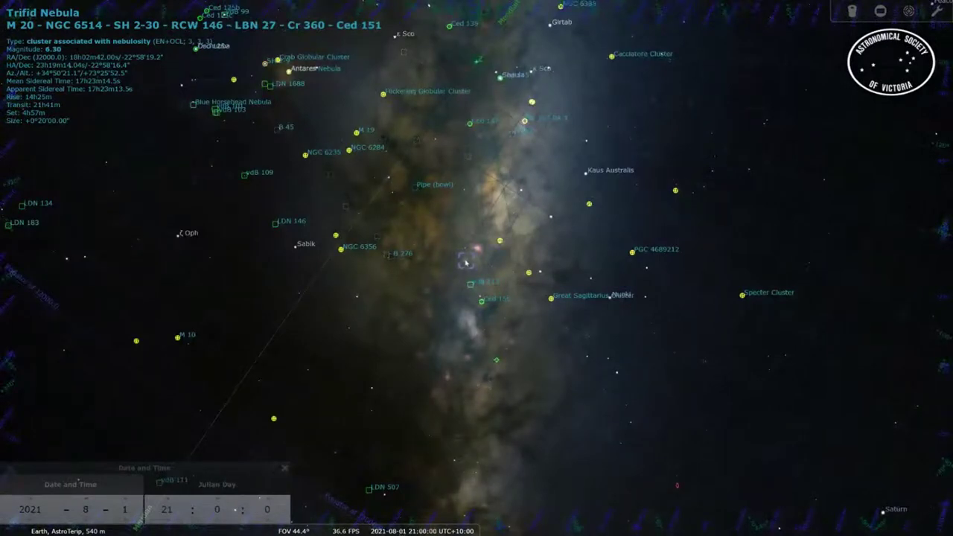
click(464, 261)
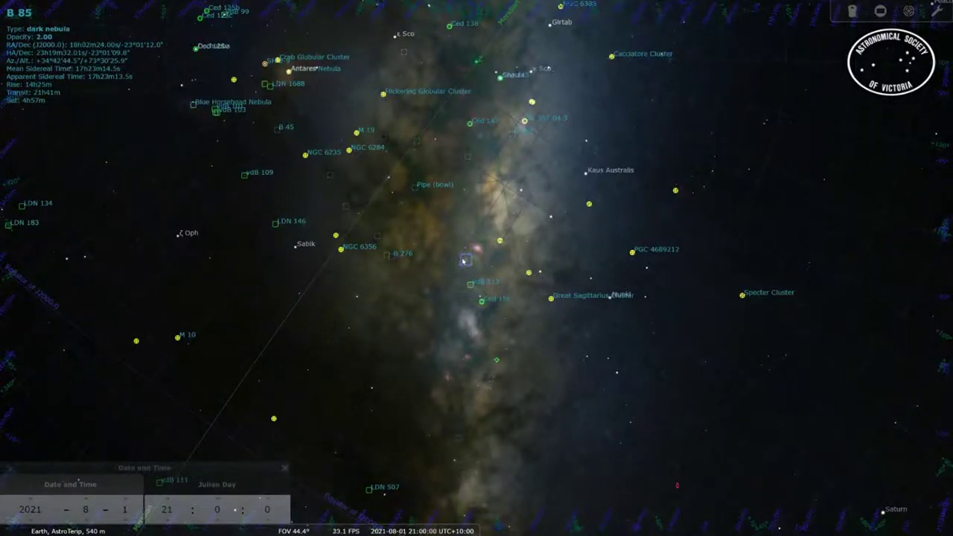
mouse_move(16, 387)
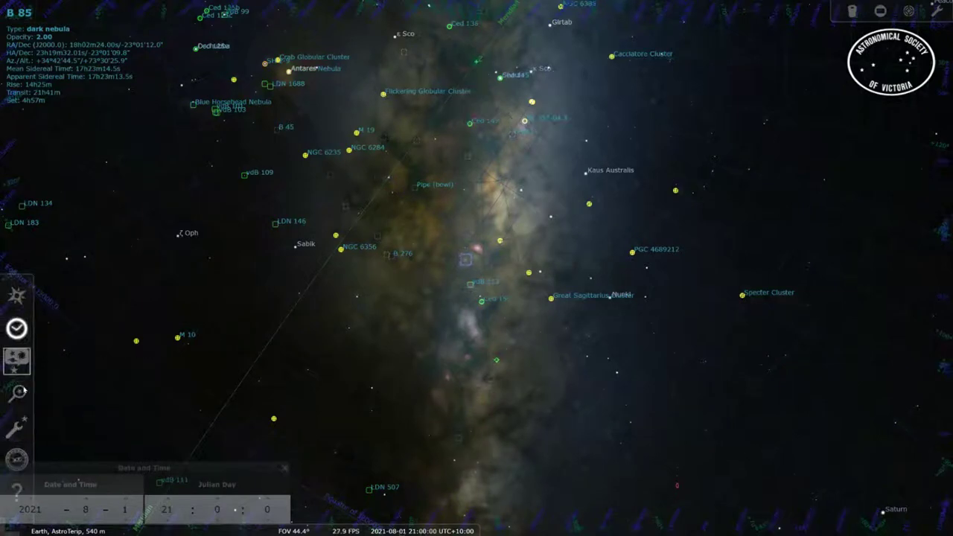
click(19, 391)
click(220, 222)
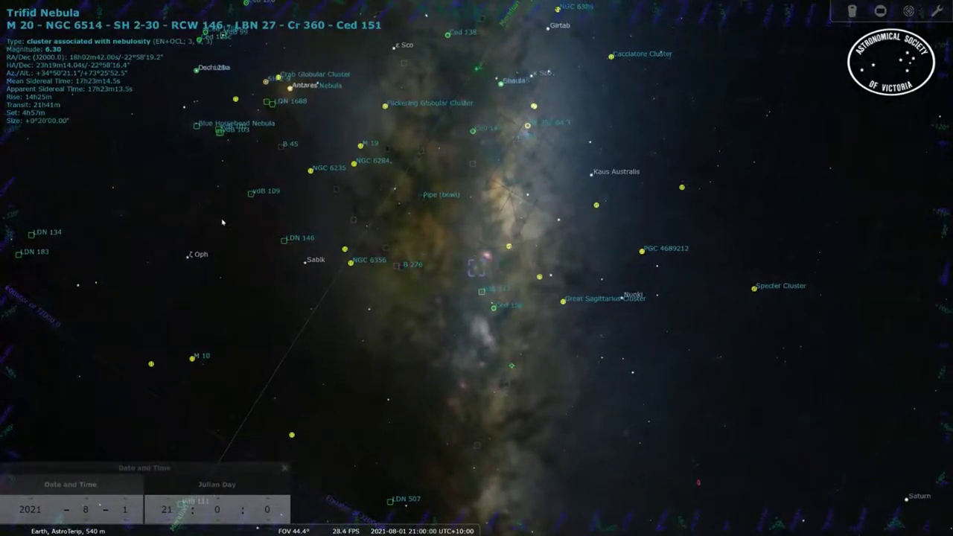
- Examine the Trifid Nebula up close at about 1° field of view and return to a wide view of the whole sky
scroll(508, 347, up, 5)
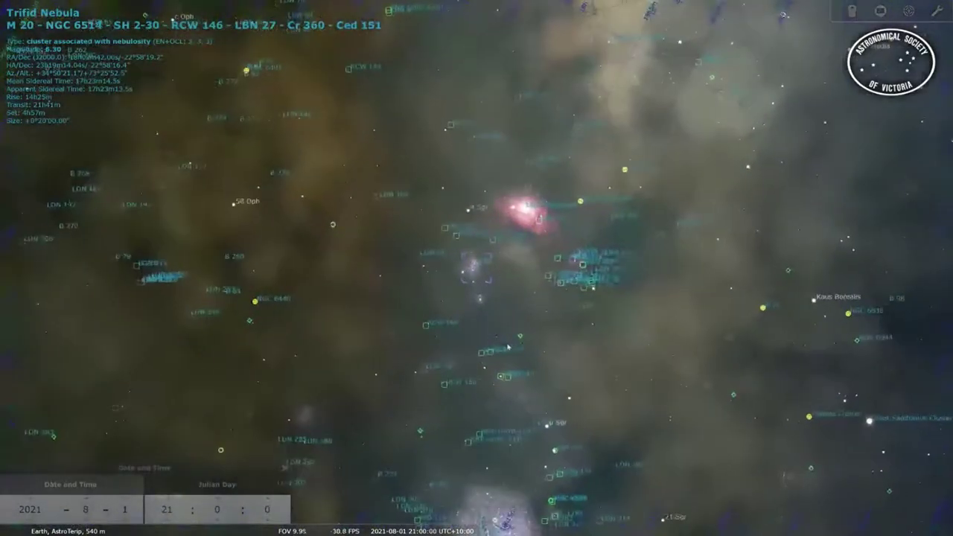
scroll(507, 346, up, 5)
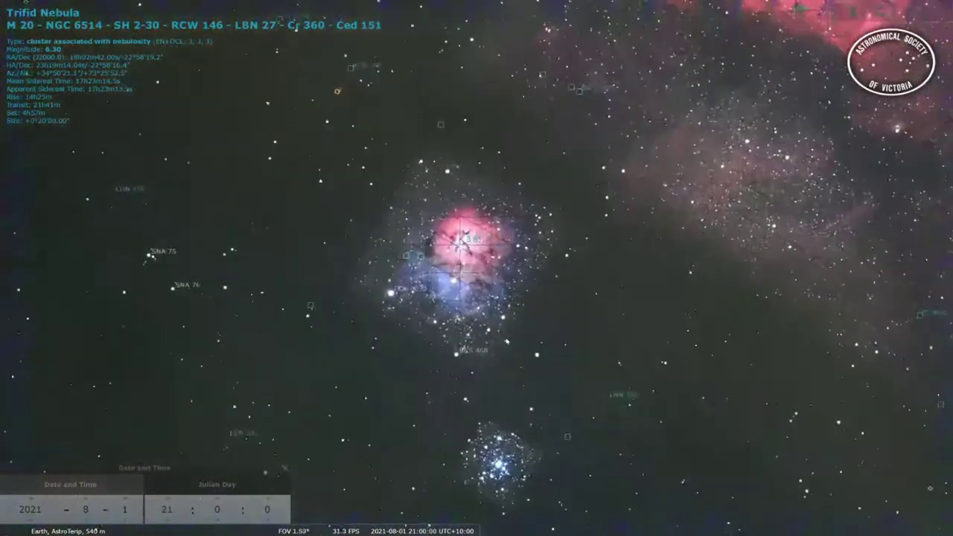
scroll(508, 346, up, 2)
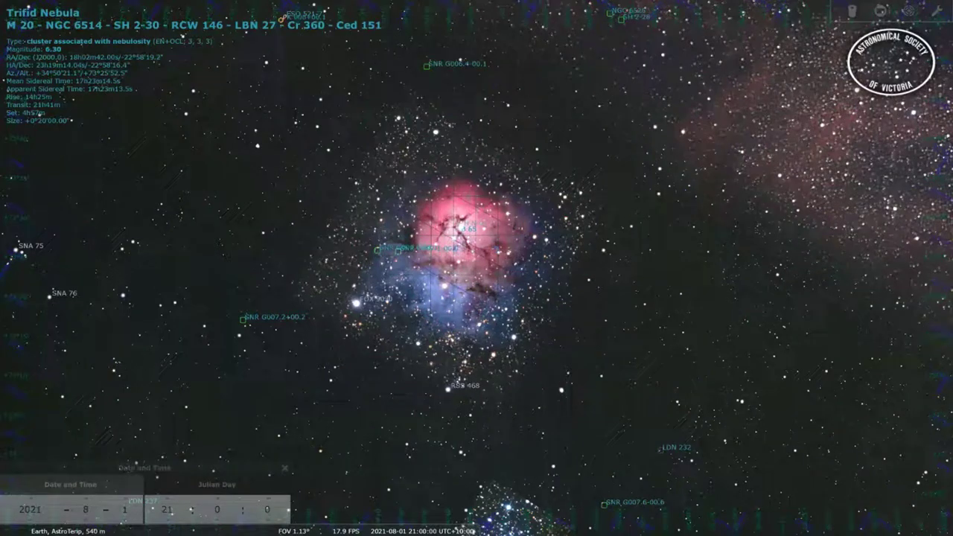
scroll(477, 268, down, 2)
scroll(461, 315, down, 8)
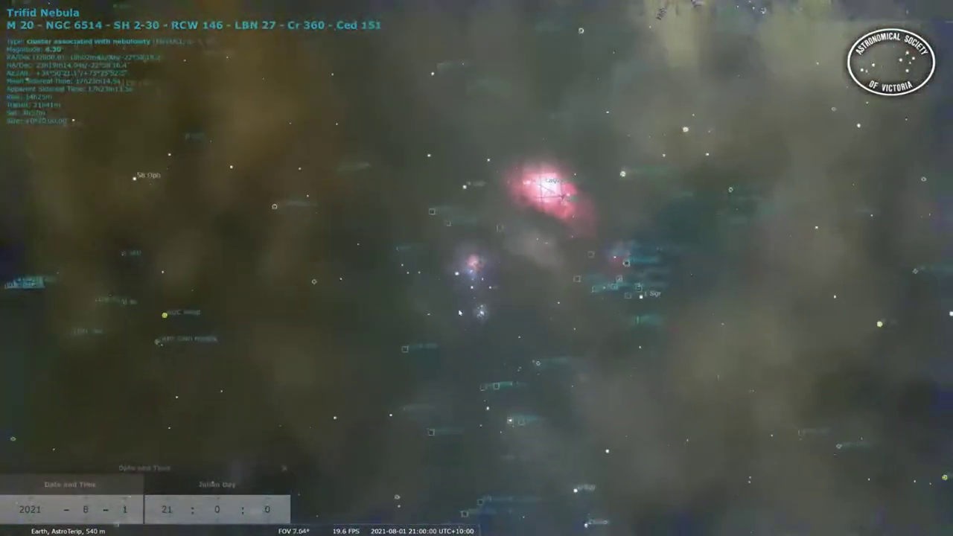
scroll(461, 316, down, 5)
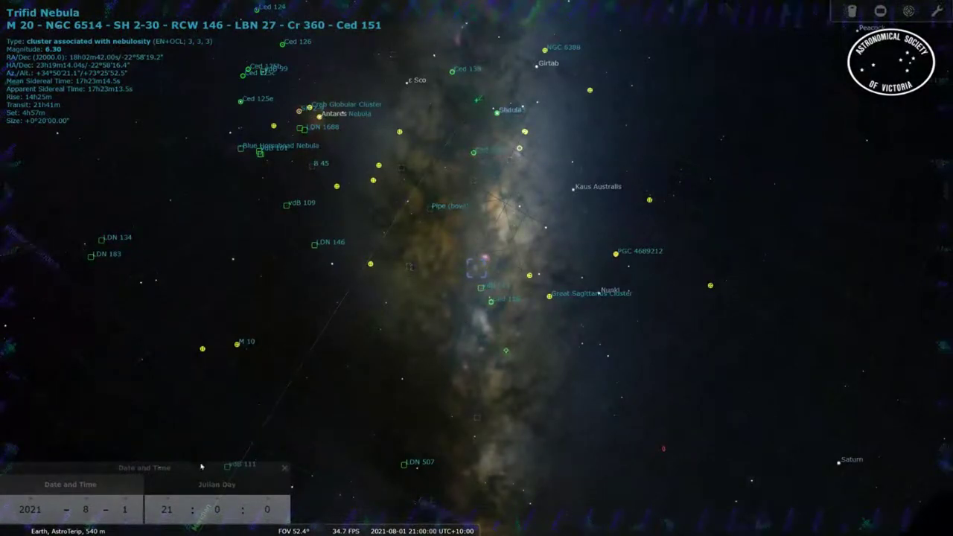
mouse_move(421, 517)
scroll(469, 300, down, 6)
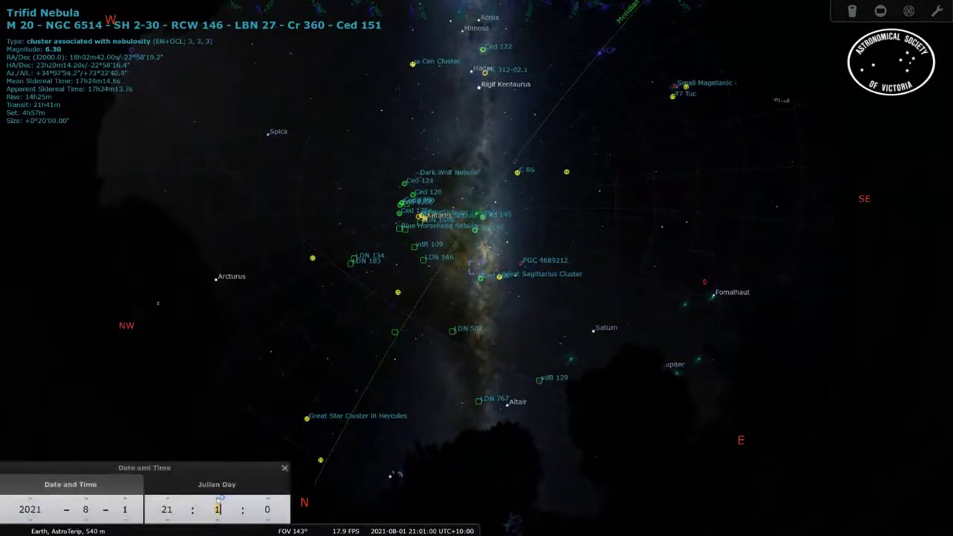
- Step the simulated time forward minute by minute from 21:00 to 21:29 to follow the nebula's motion, and clear the minutes to 0
scroll(218, 498, up, 6)
scroll(217, 499, up, 5)
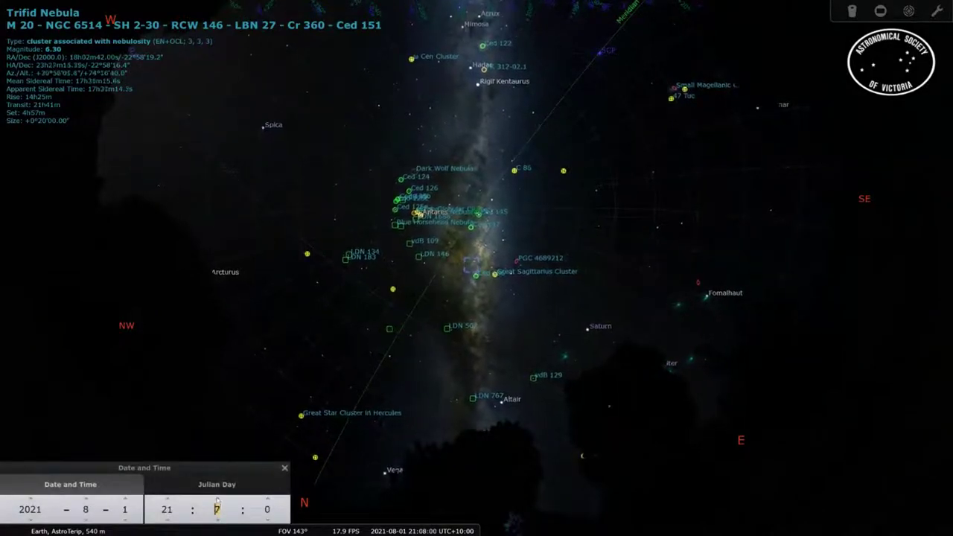
scroll(217, 499, up, 10)
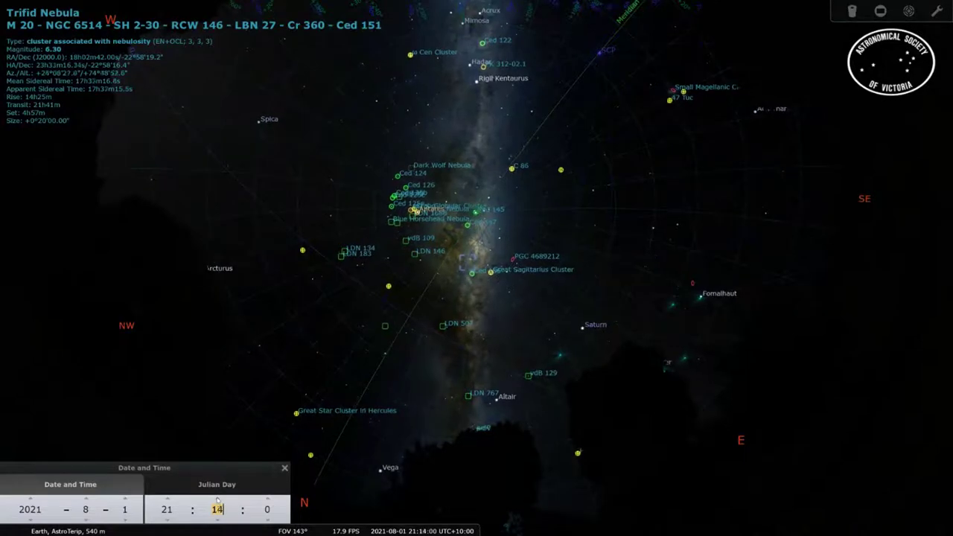
scroll(217, 500, up, 7)
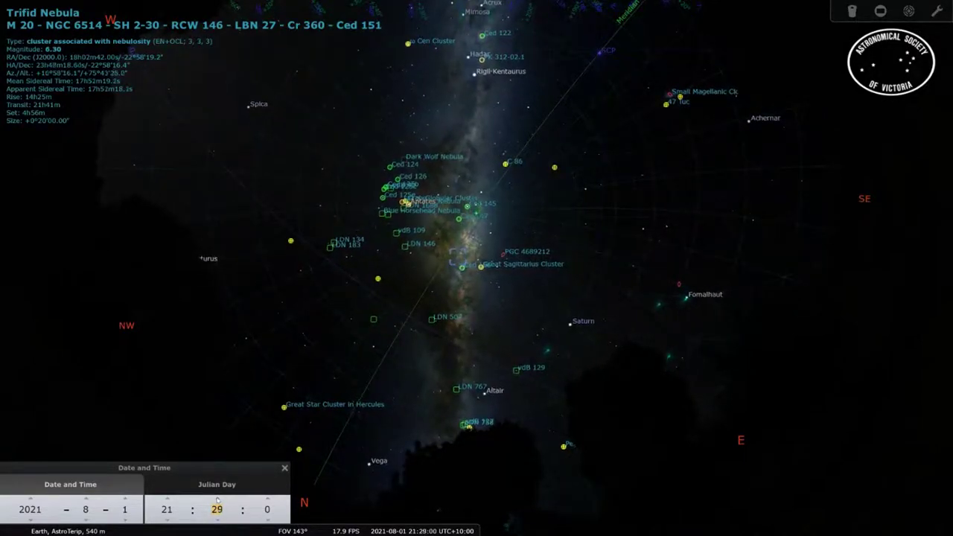
scroll(218, 500, up, 1)
key(BackSpace)
key(BackSpace)
- Compare the Trifid Nebula's position relative to the meridian at 20:00, 21:00 and 22:00 on 2021-08-01, ending at 22:00
click(166, 520)
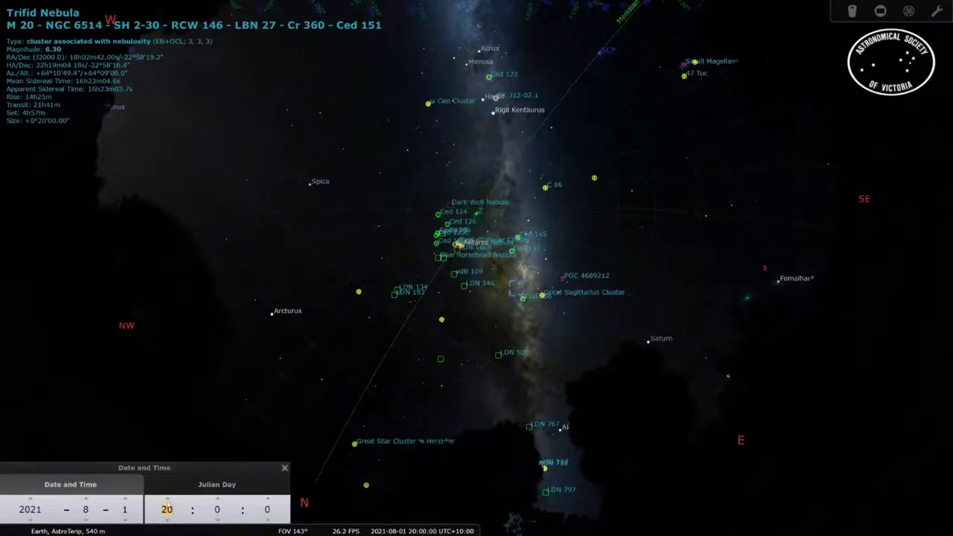
click(168, 500)
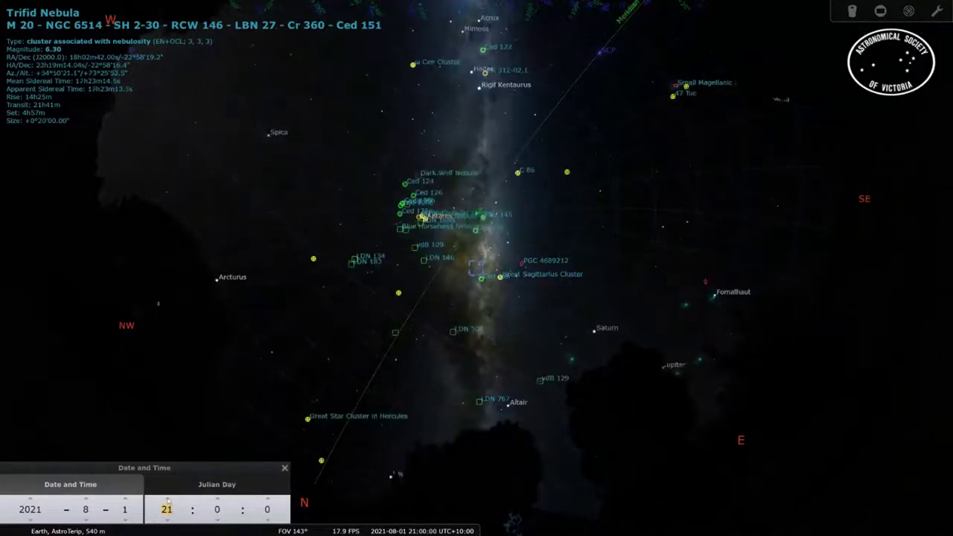
click(166, 498)
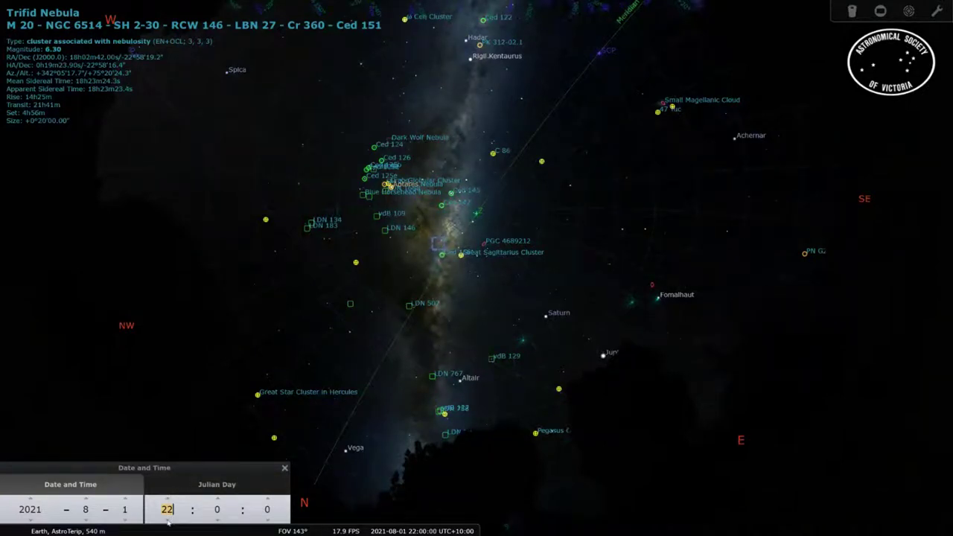
click(167, 520)
click(167, 520)
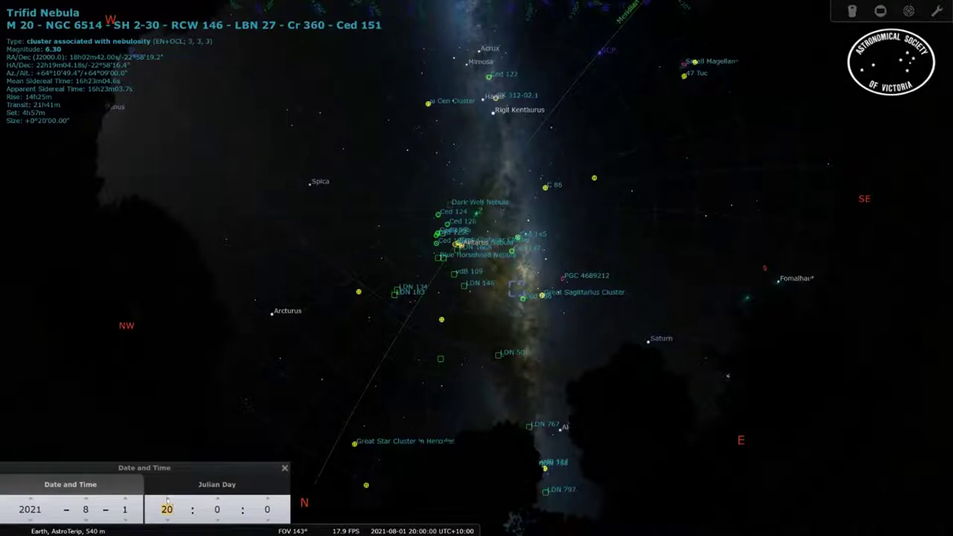
click(167, 499)
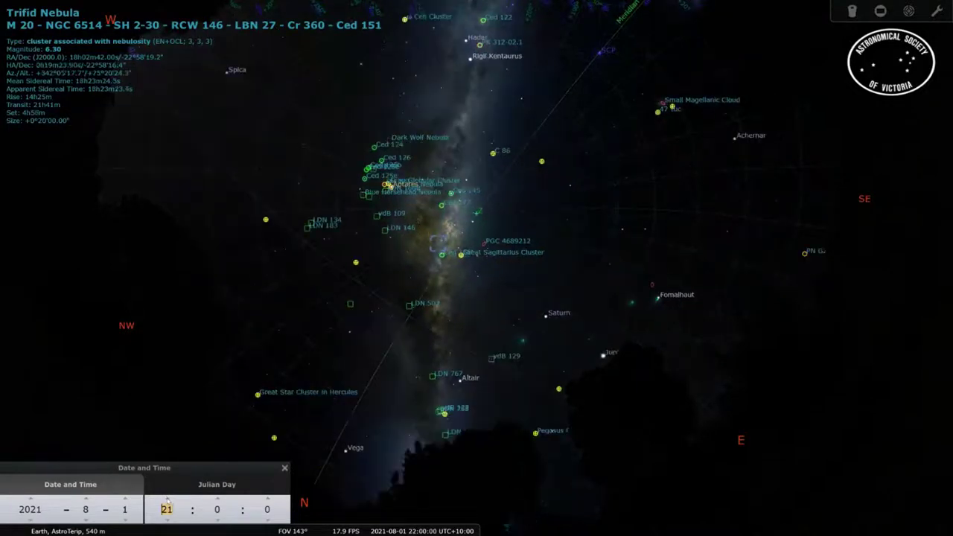
click(166, 498)
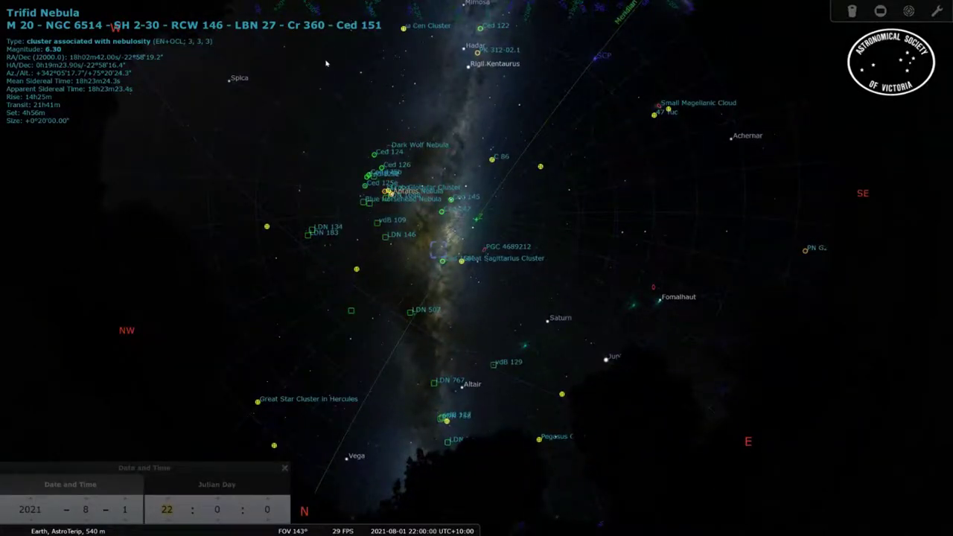
key(space)
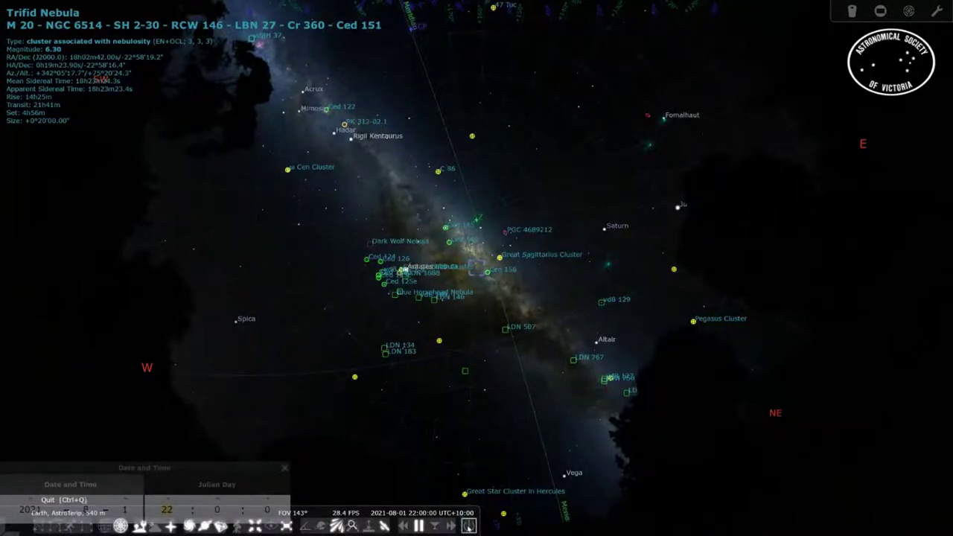
- Quit Stellarium and reveal the 77 x R,G,B 120sec Bin2 bullet on the Messier 20 Light frames slide
key(Escape)
click(468, 525)
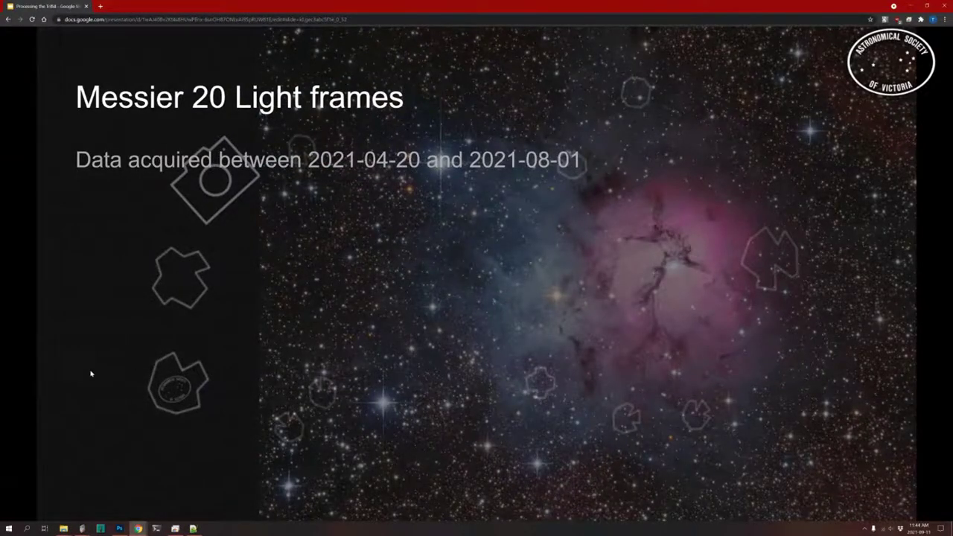
key(Right)
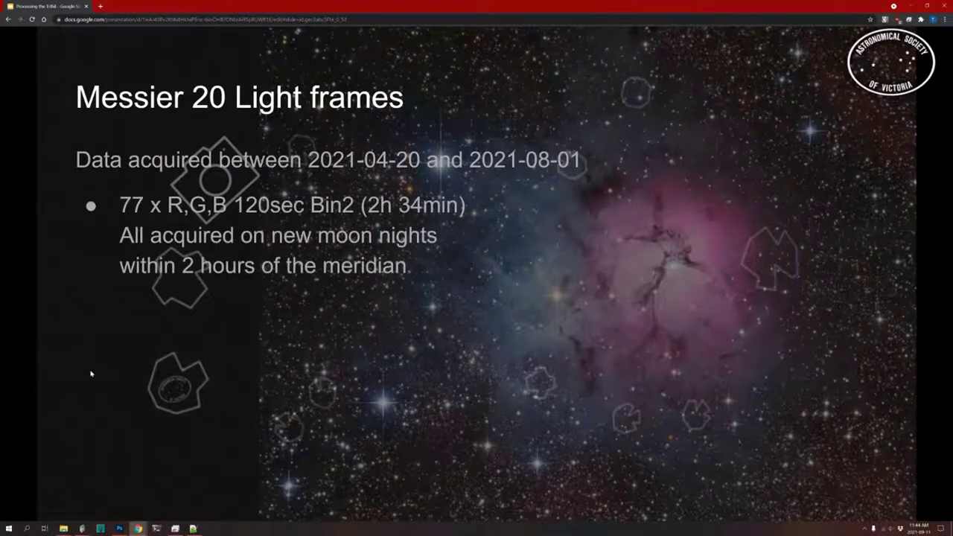
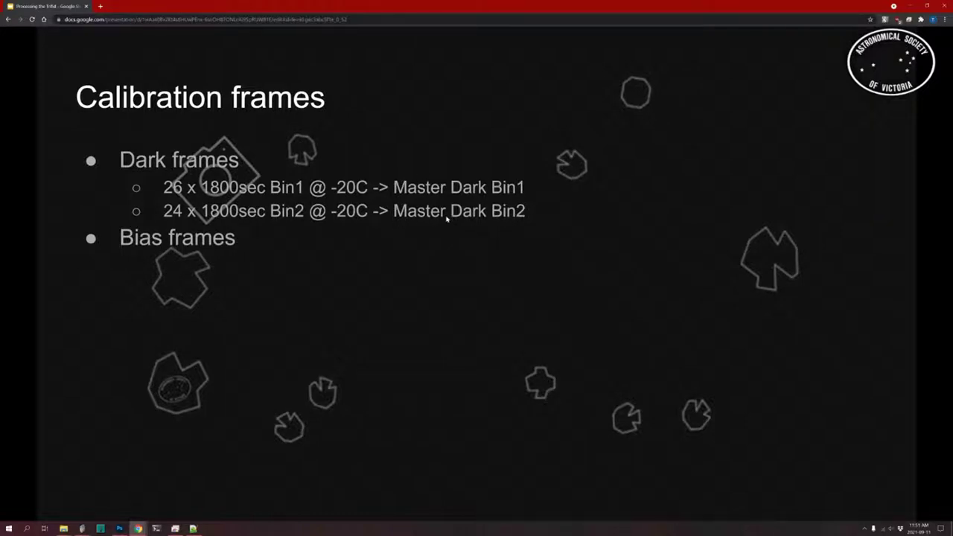
- Reveal the two Master Bias bullets for Bin1 and Bin2 and the Sky Flats heading on the Calibration frames slide
click(528, 263)
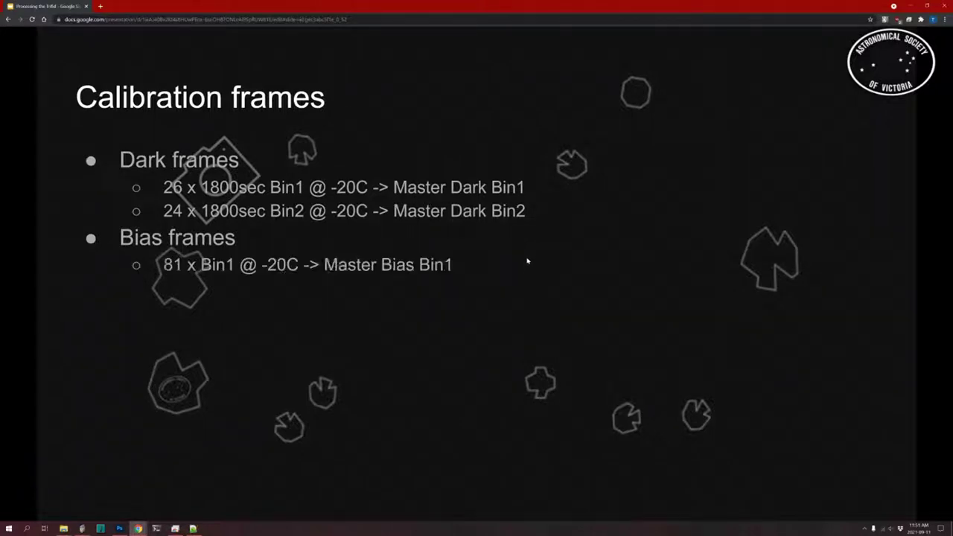
click(547, 260)
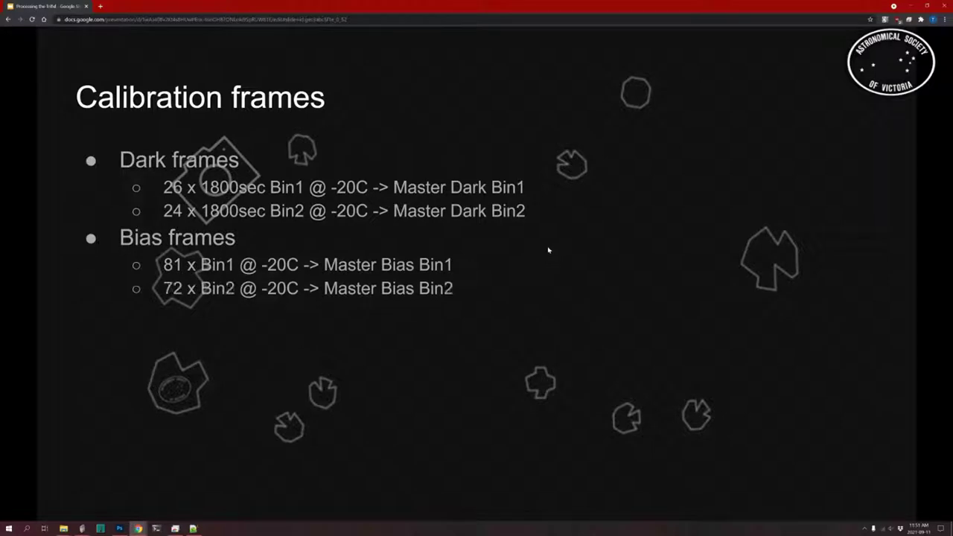
click(510, 317)
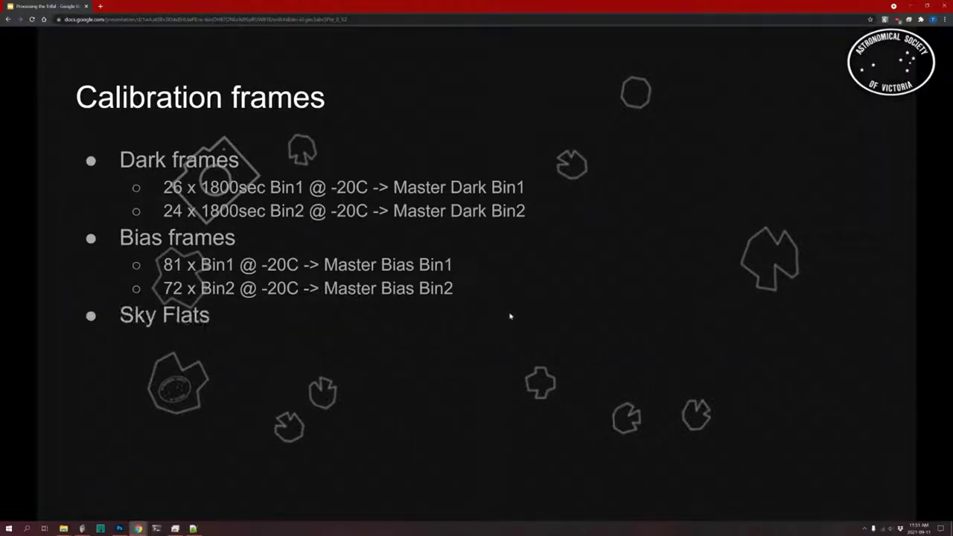
- Reveal the Red, Green, Blue, Lum and Ha bullets under Sky Flats and advance to the Processing Software slide
click(510, 316)
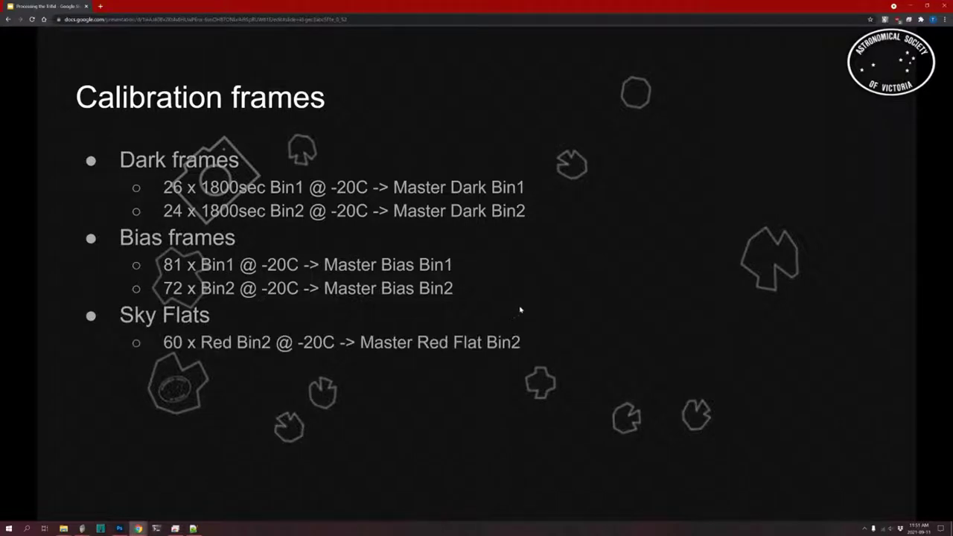
click(480, 365)
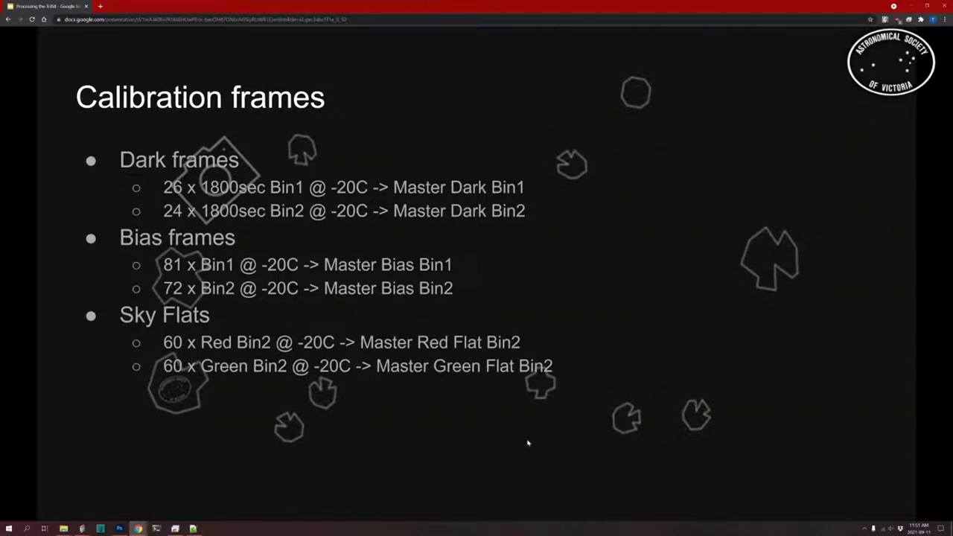
click(575, 430)
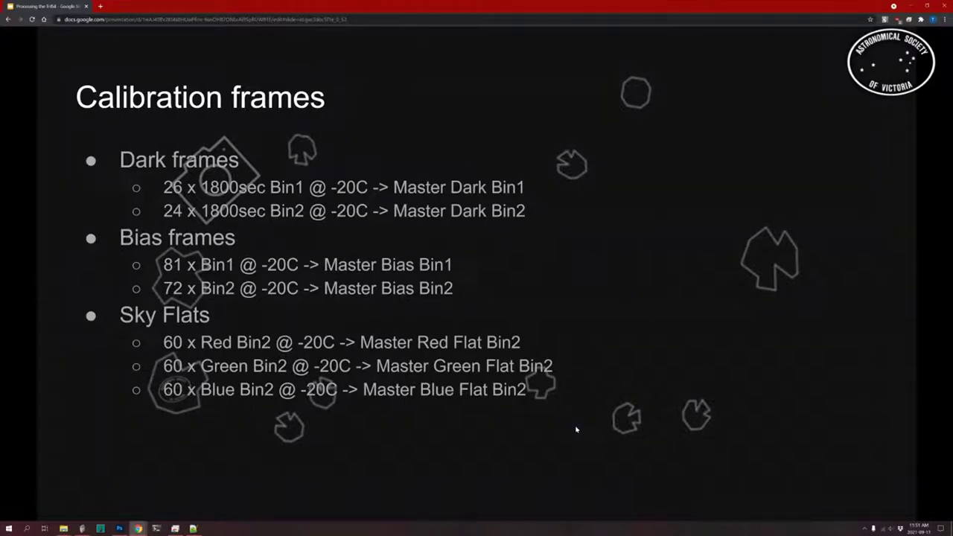
click(575, 430)
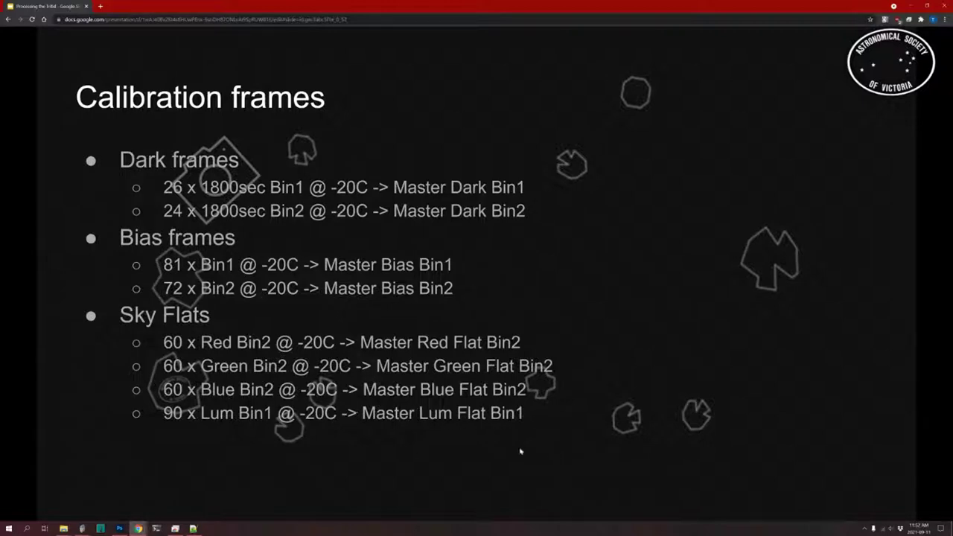
key(Right)
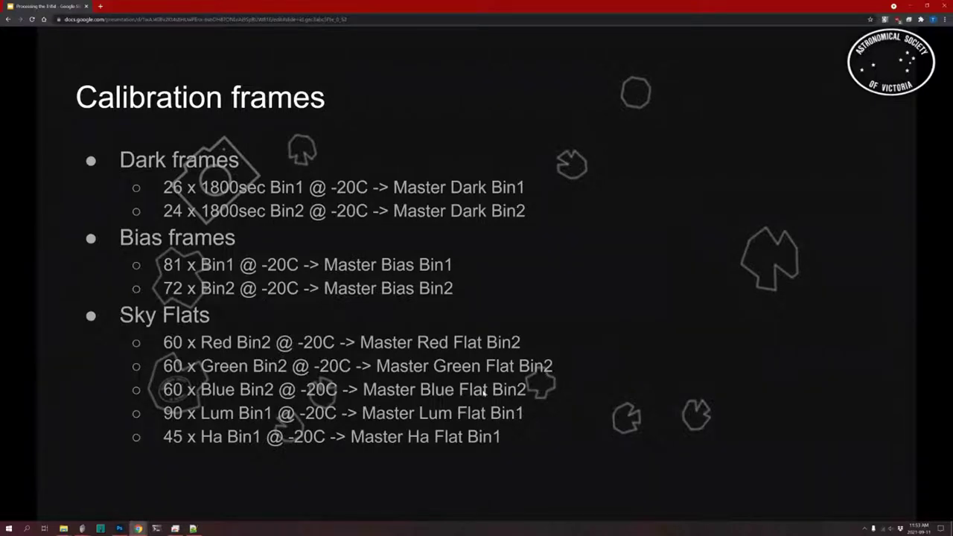
click(559, 475)
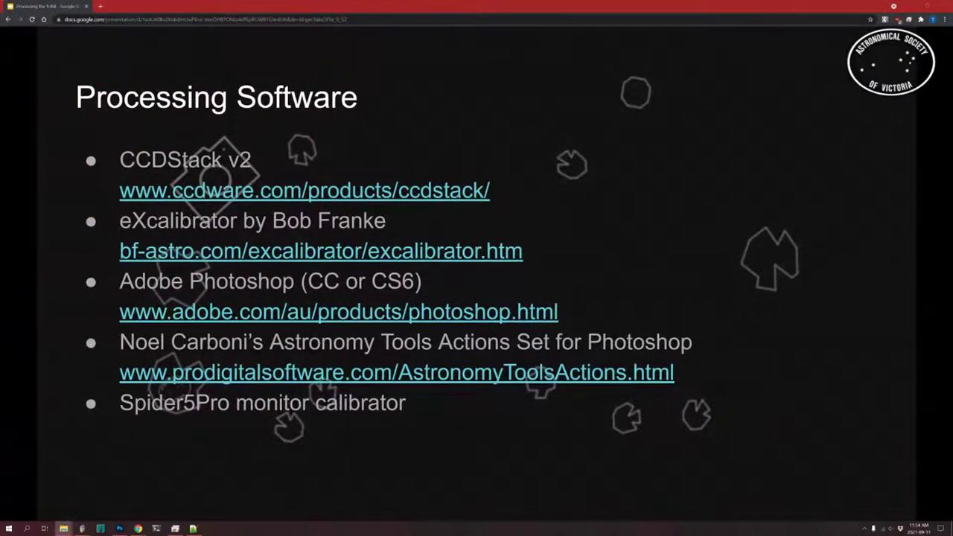
- Switch to File Explorer, show the Red Bin2 flats and the Darks & BIAS folder, and move its window off the slide
click(63, 528)
drag(374, 196, 460, 87)
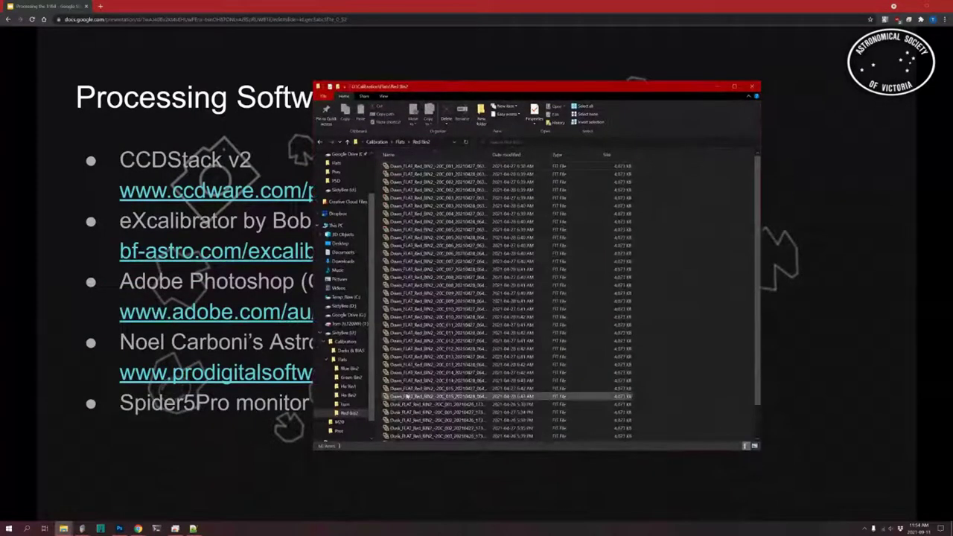
click(356, 351)
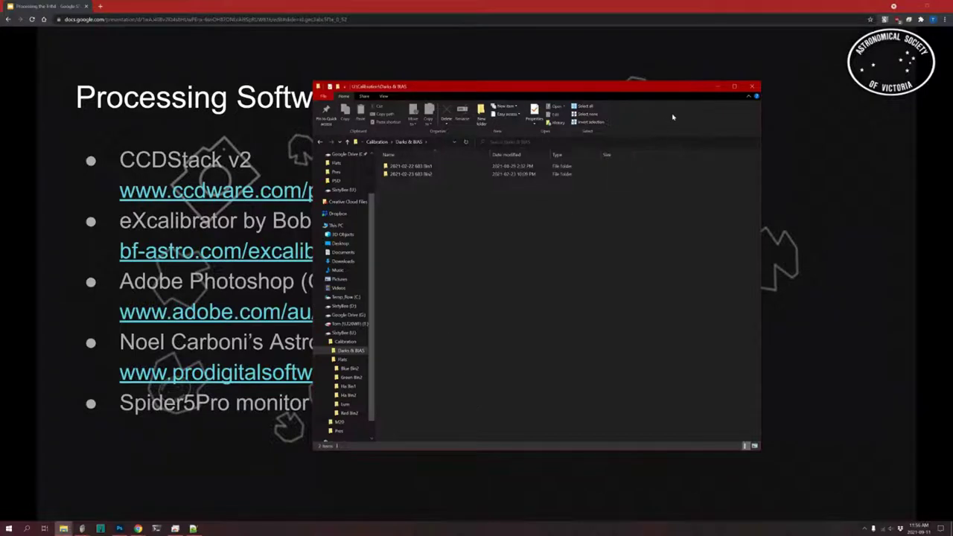
drag(672, 87, 0, 253)
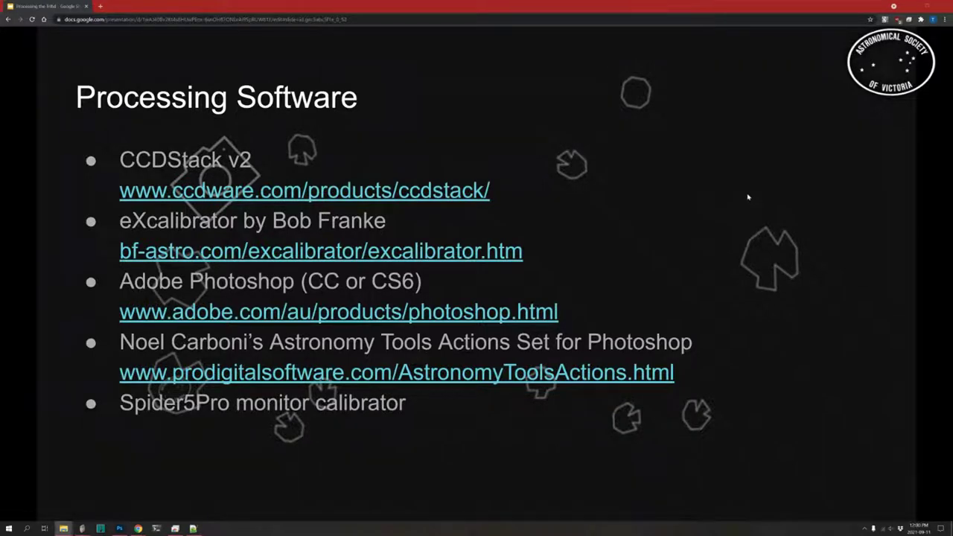
- Advance to the Calibration and Stacking Workflow slide, and switch to CCDStack with its Image Manager in front
key(Right)
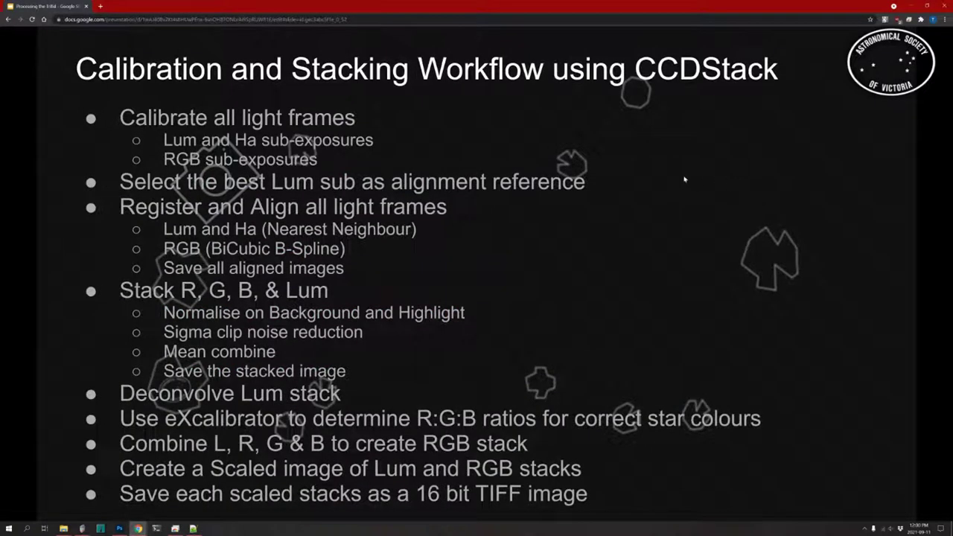
mouse_move(30, 506)
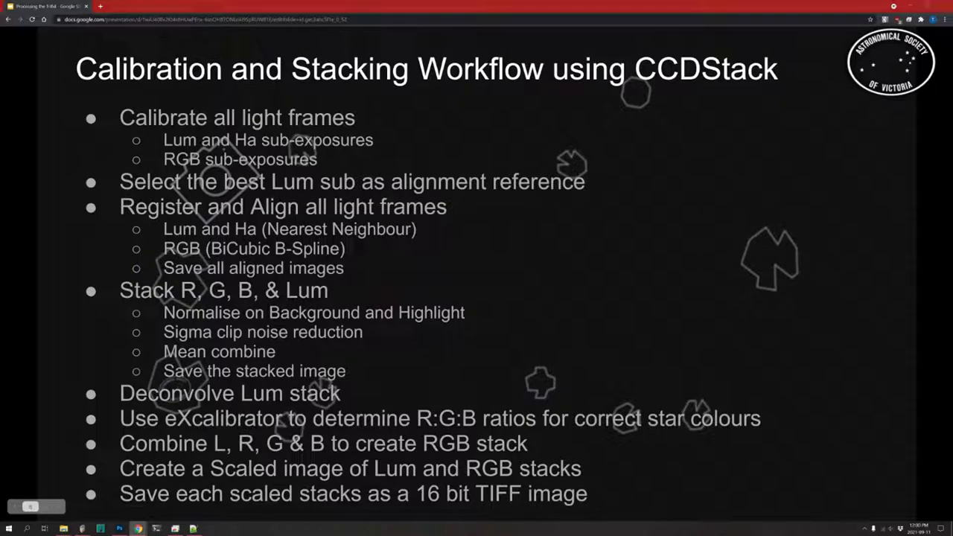
key(alt+Tab)
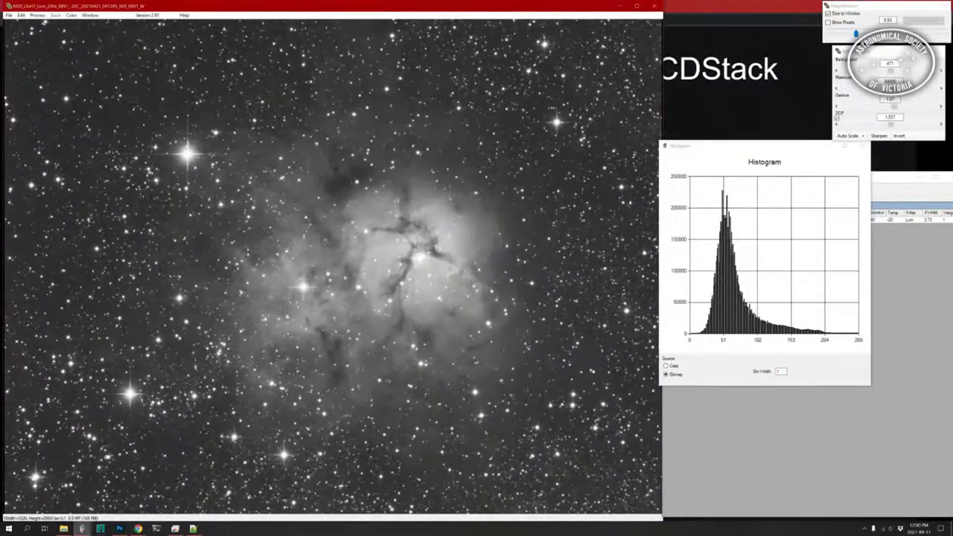
click(747, 441)
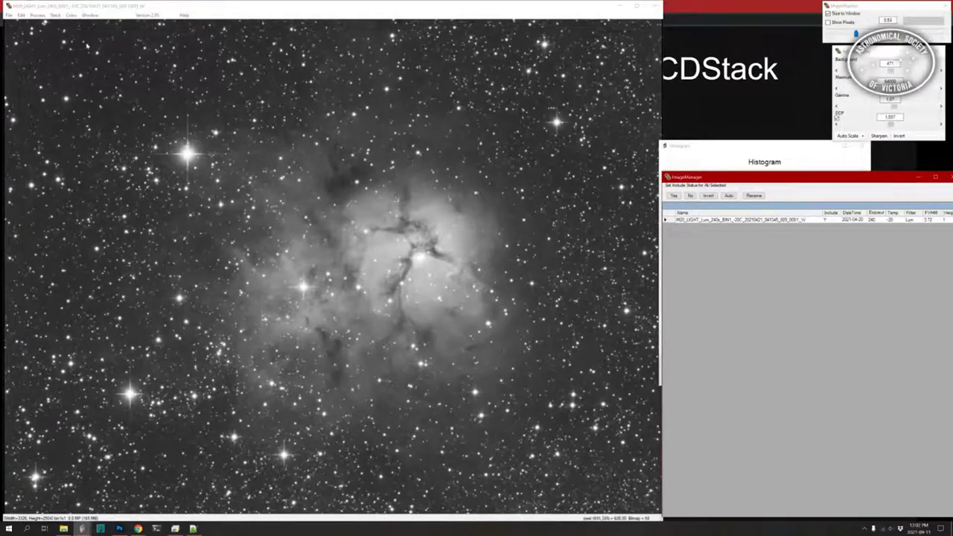
click(9, 15)
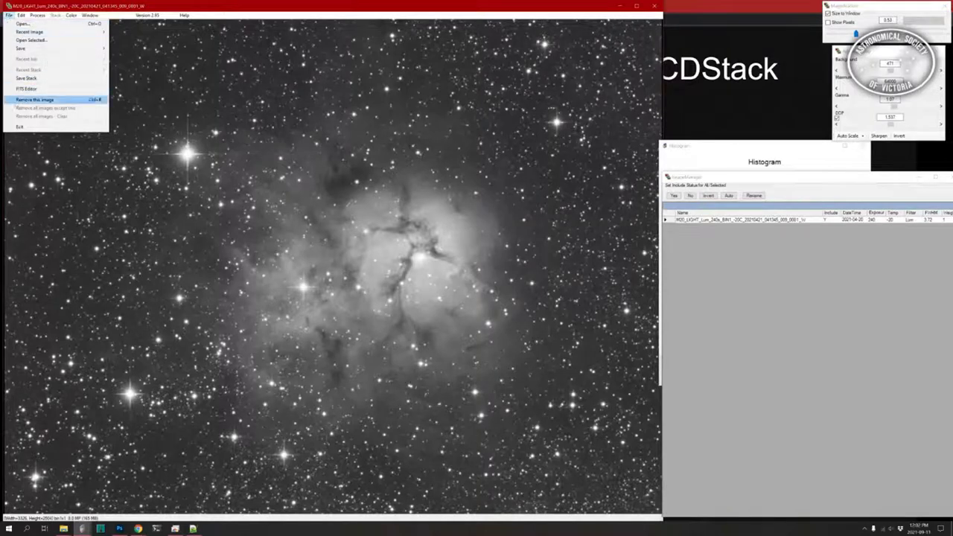
click(33, 100)
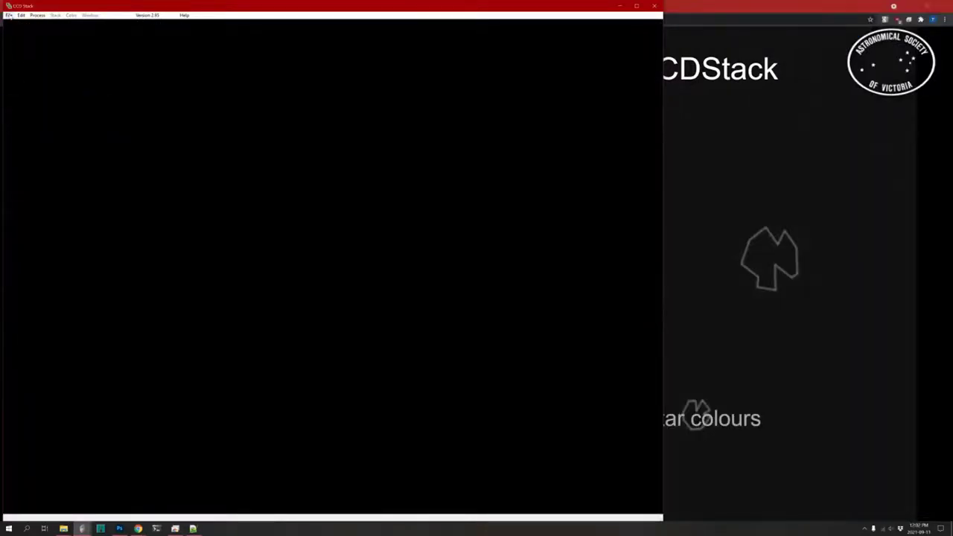
click(9, 15)
click(23, 24)
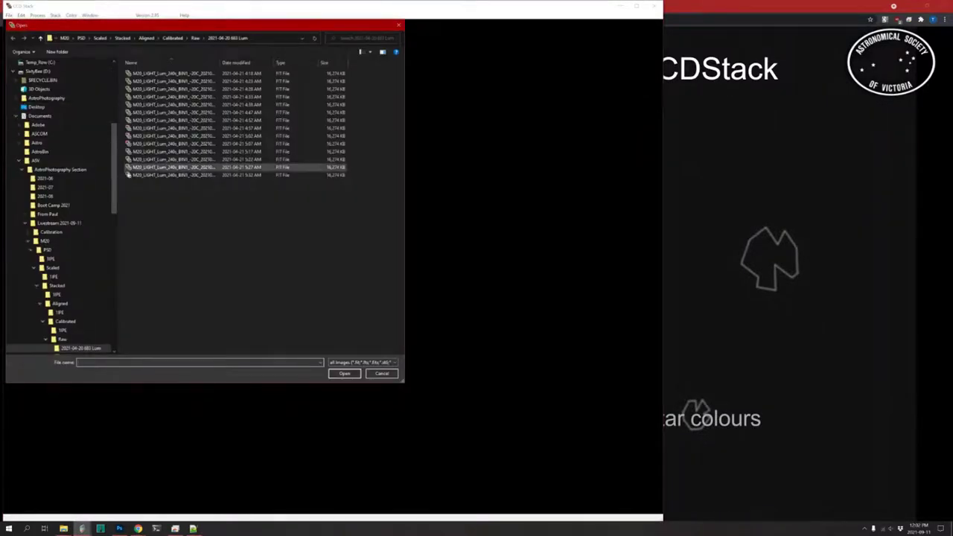
drag(151, 186, 159, 71)
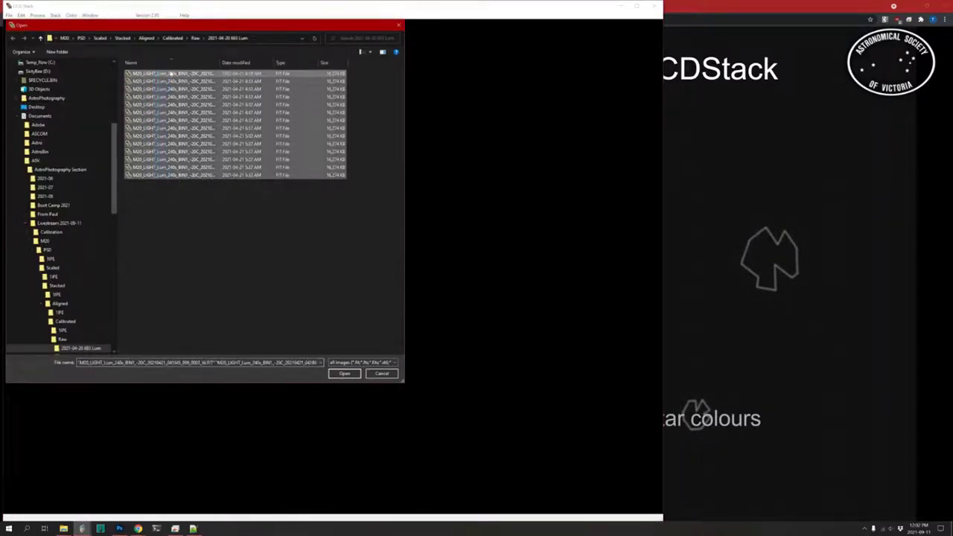
click(340, 374)
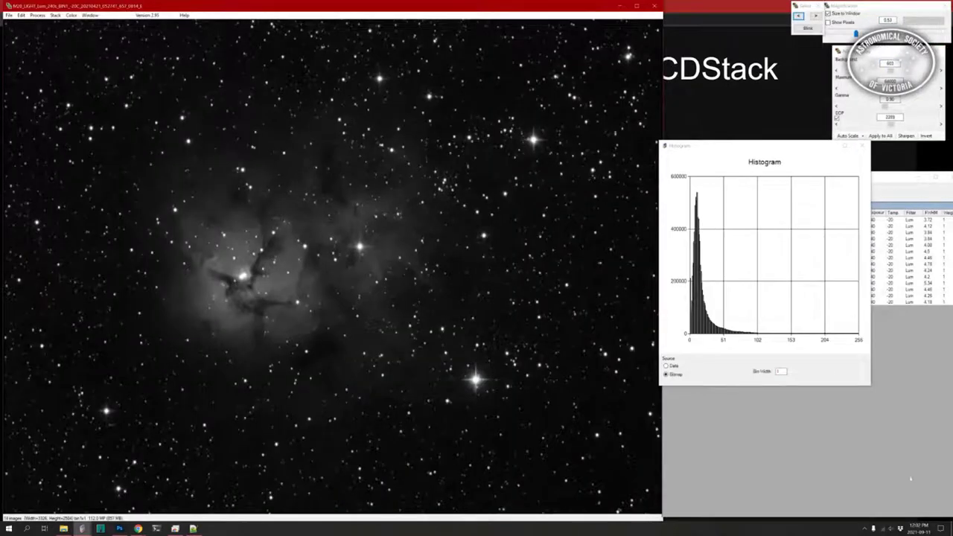
click(874, 467)
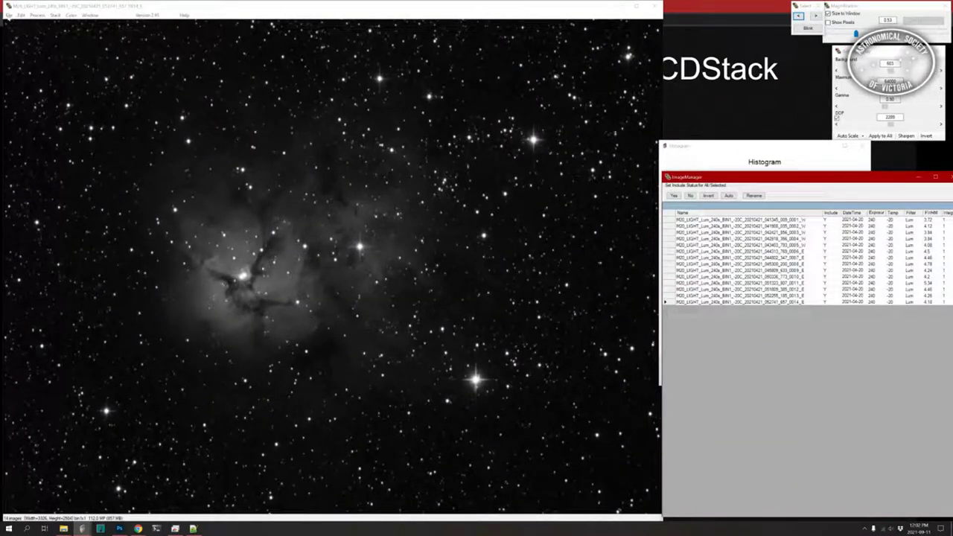
click(9, 14)
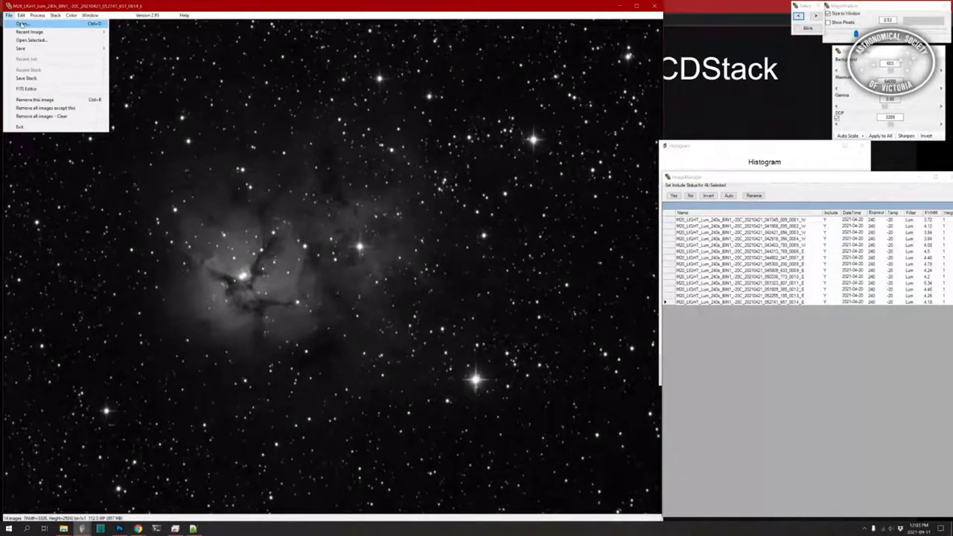
click(21, 24)
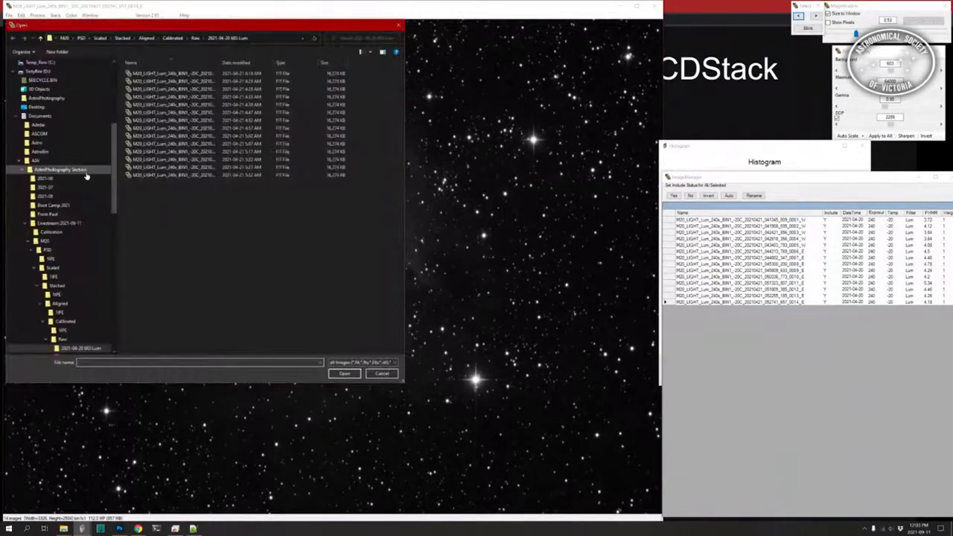
drag(115, 194, 115, 212)
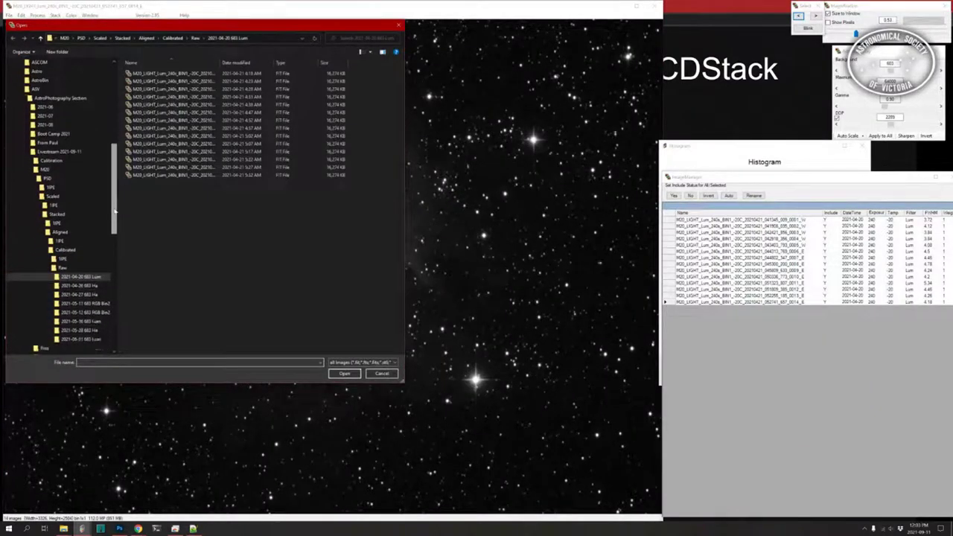
click(97, 322)
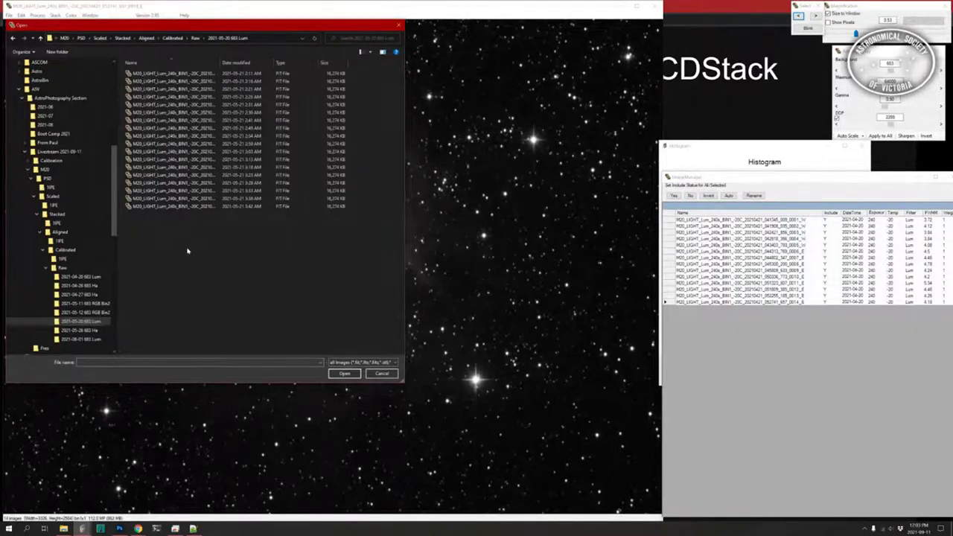
drag(187, 249, 186, 71)
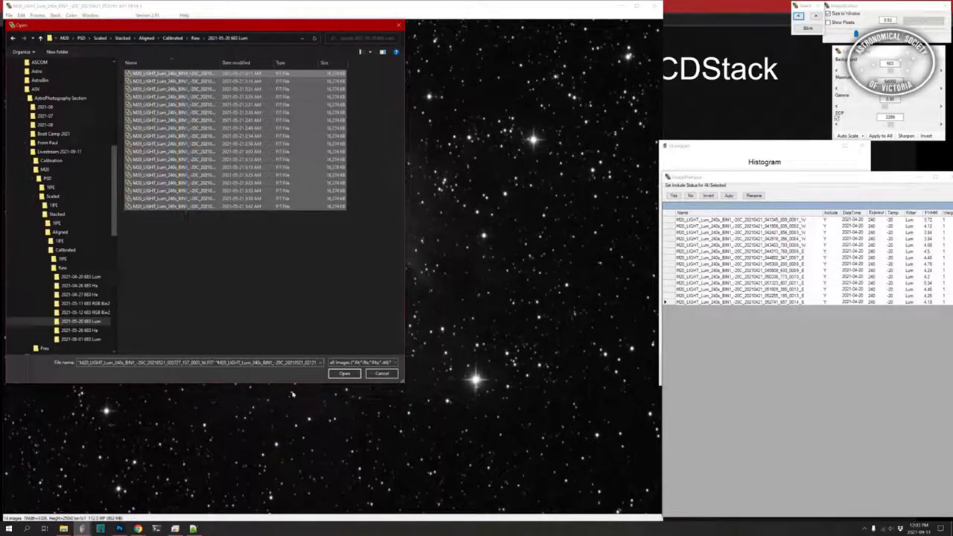
click(345, 373)
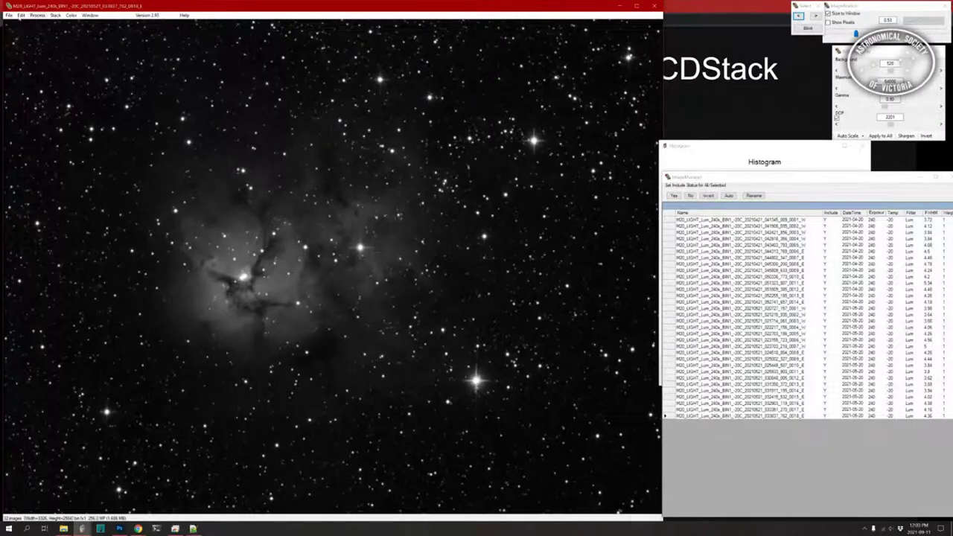
click(10, 15)
click(21, 26)
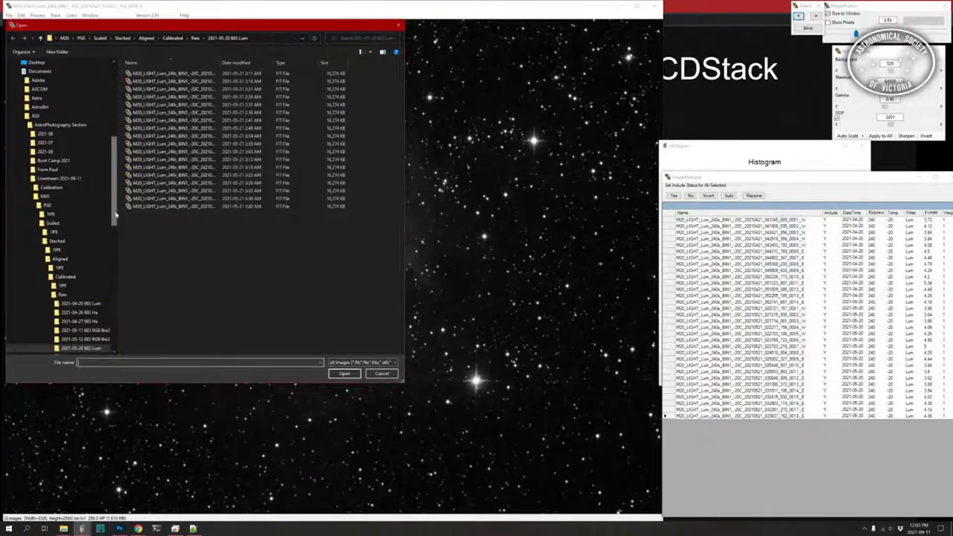
scroll(100, 305, down, 2)
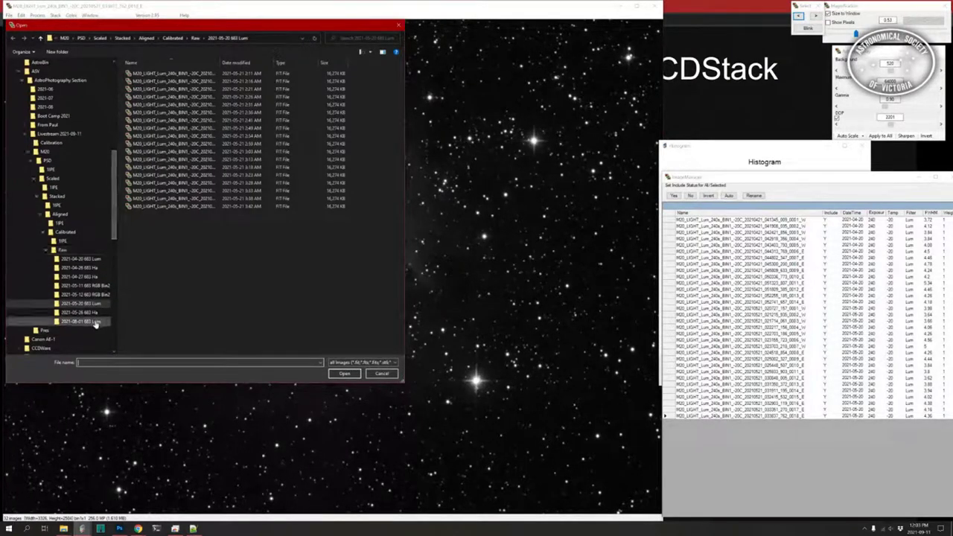
click(95, 321)
drag(171, 247, 186, 72)
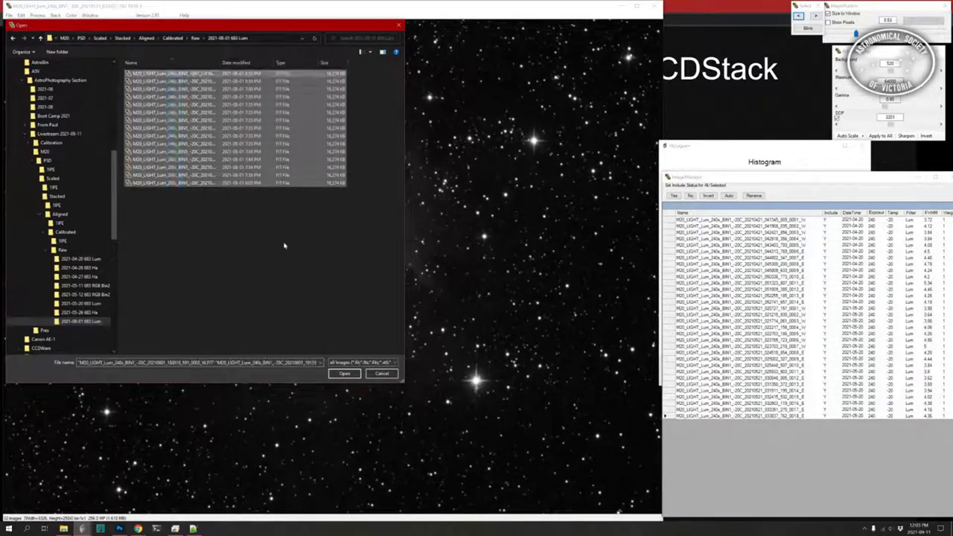
click(338, 374)
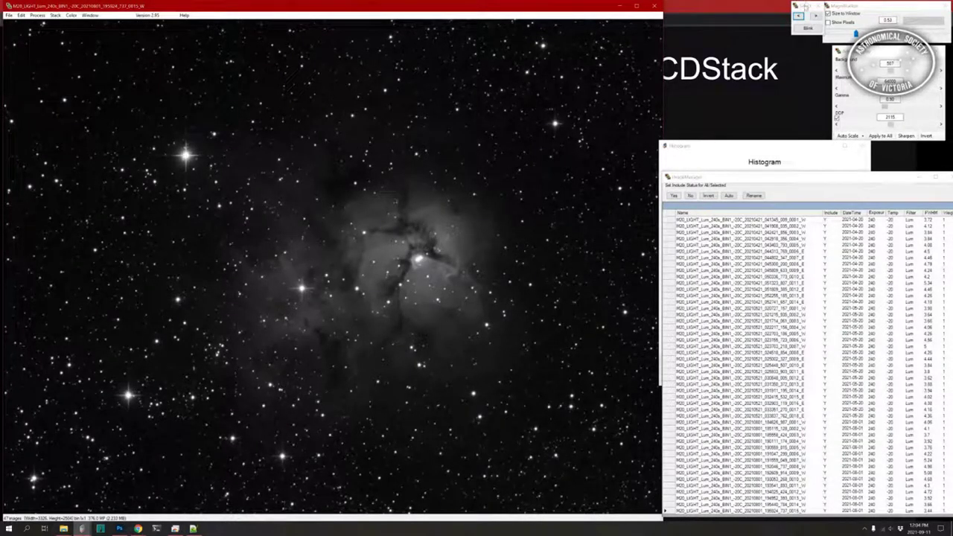
- Reposition the Select window beside the image and blink through the loaded Lum frames to compare them
drag(804, 5, 794, 7)
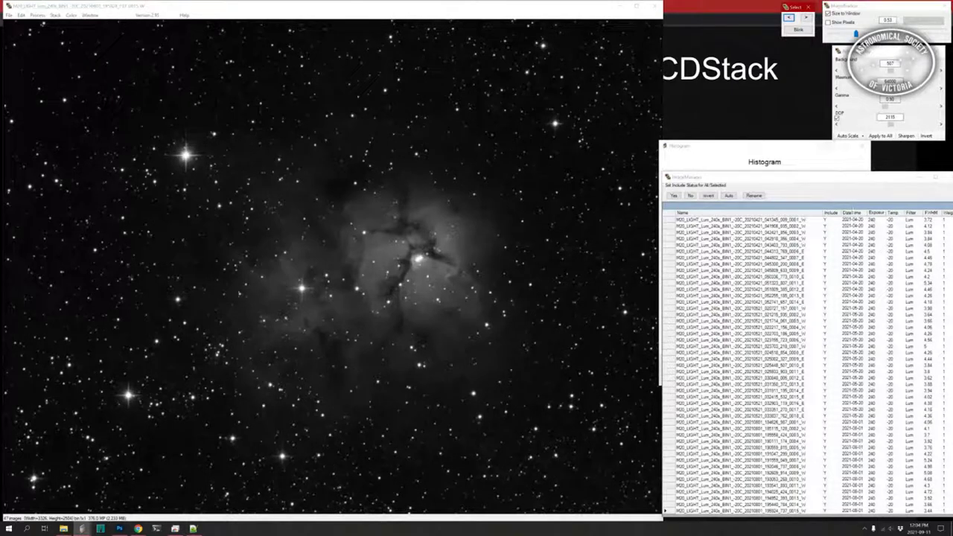
click(858, 179)
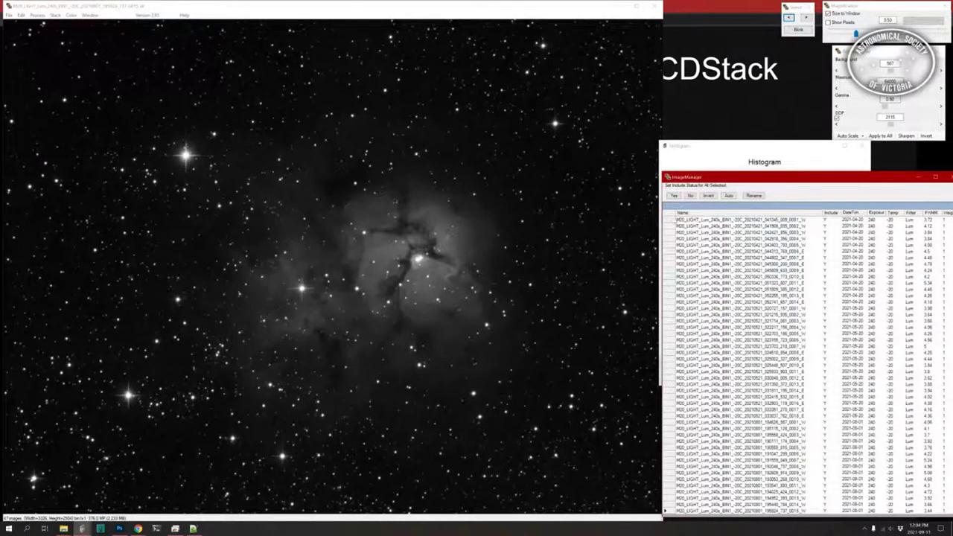
click(798, 29)
click(797, 30)
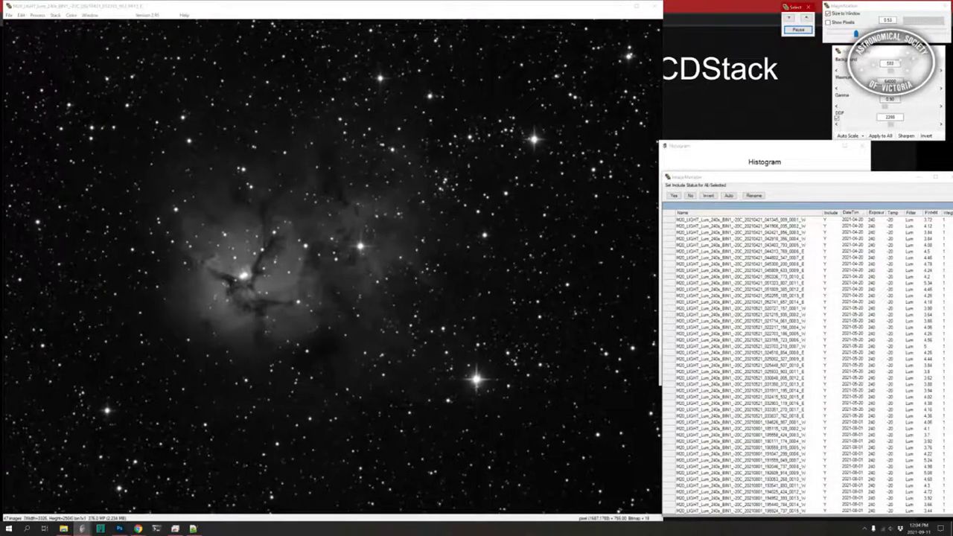
- Pause the blinking, select the first 2021-04-20 Lum frame and step forward through the opening frames of that night
click(797, 29)
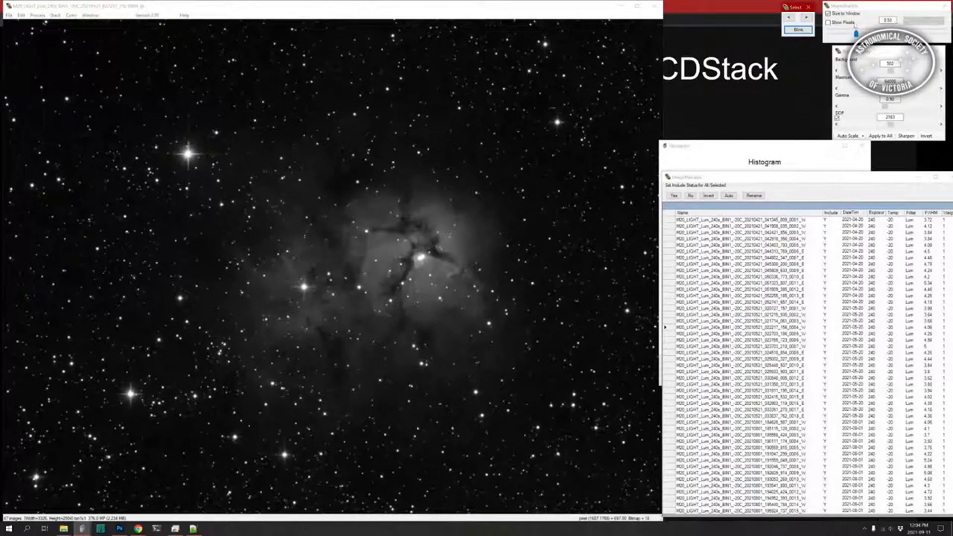
click(677, 221)
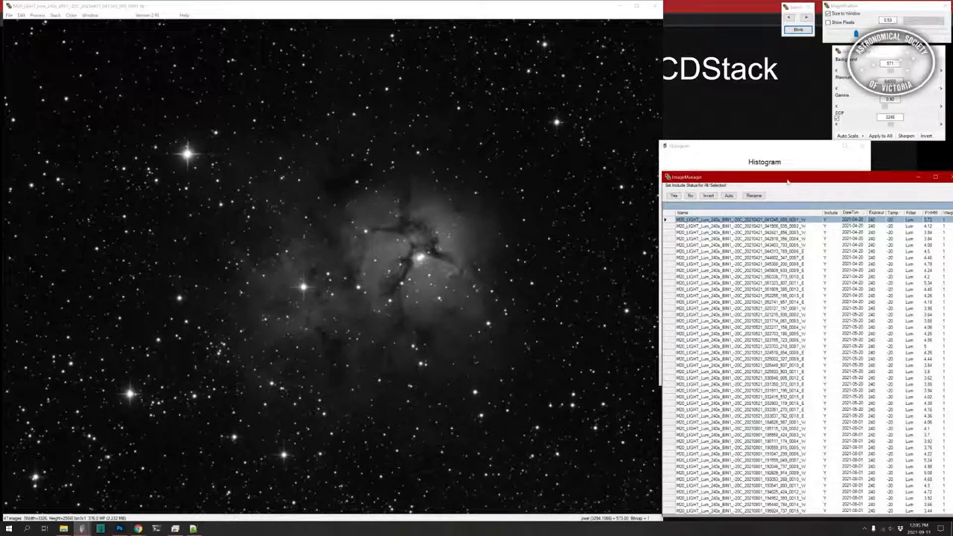
click(798, 29)
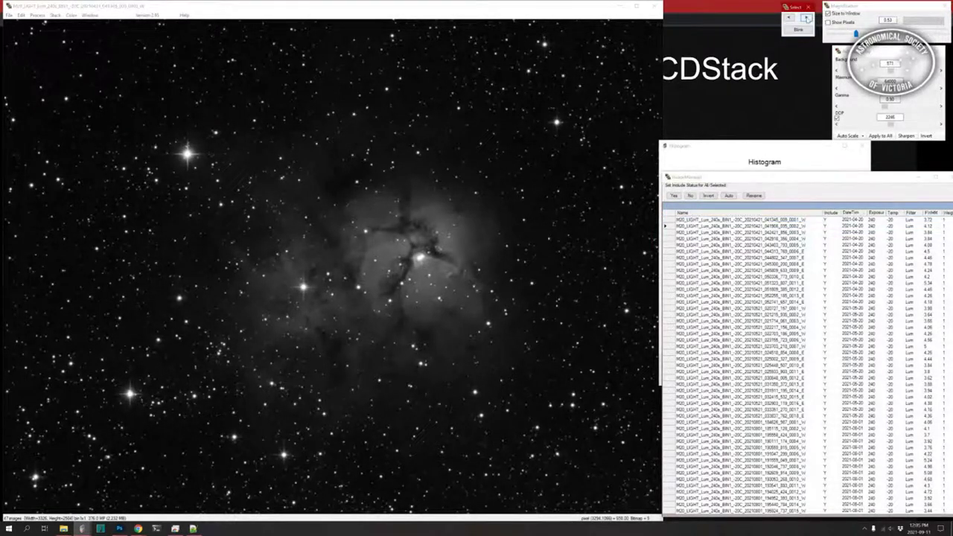
click(807, 18)
click(807, 18)
click(807, 18)
click(807, 18)
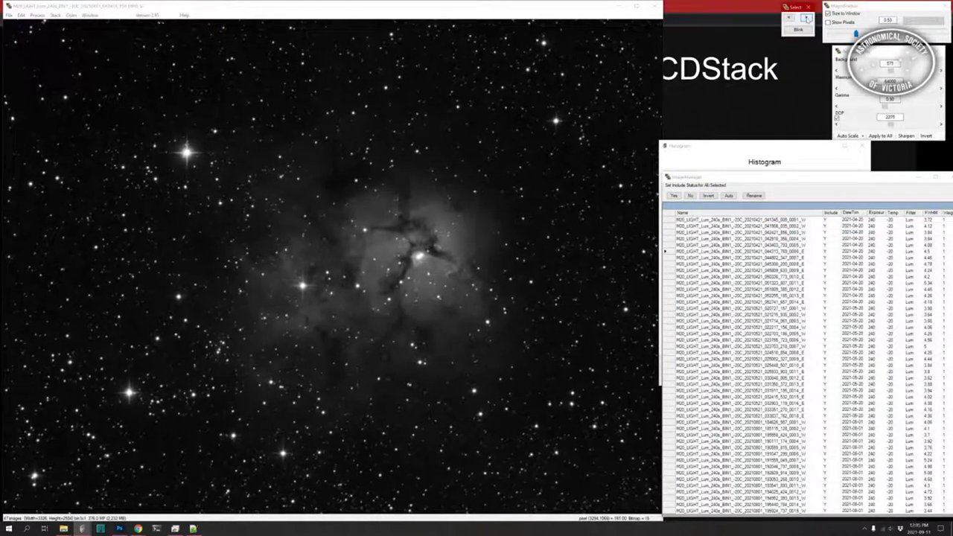
click(807, 18)
click(807, 18)
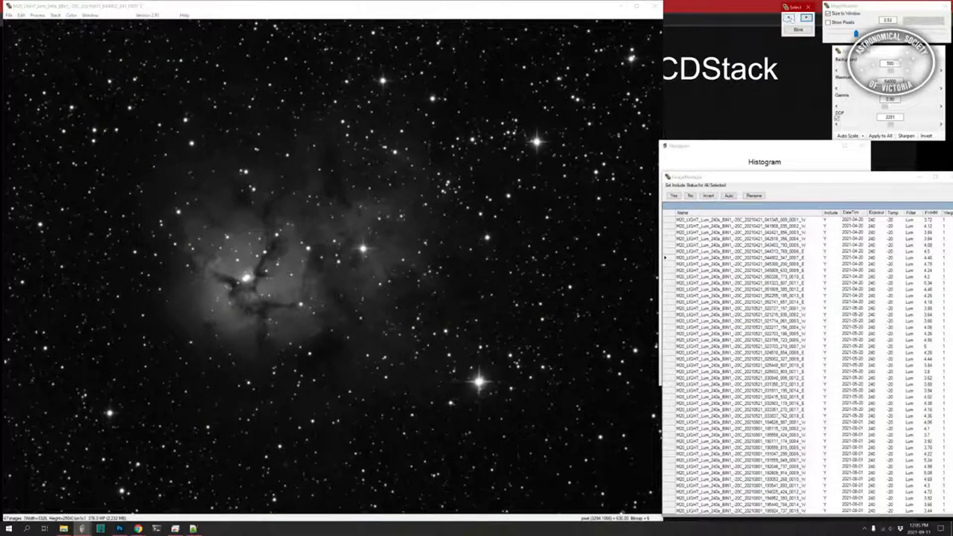
- Step back and forth between the early 2021-04-20 frames to compare the W and E image orientations
click(789, 18)
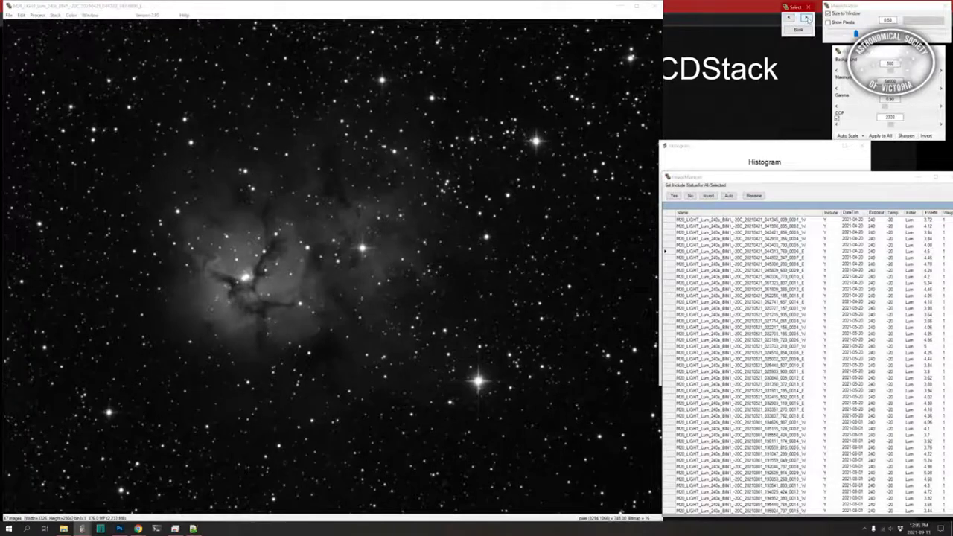
click(806, 18)
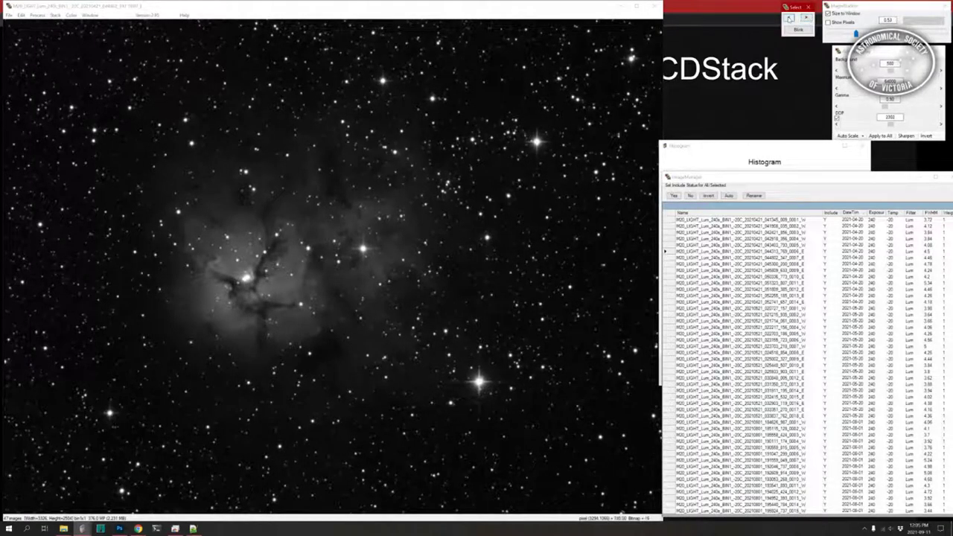
click(789, 17)
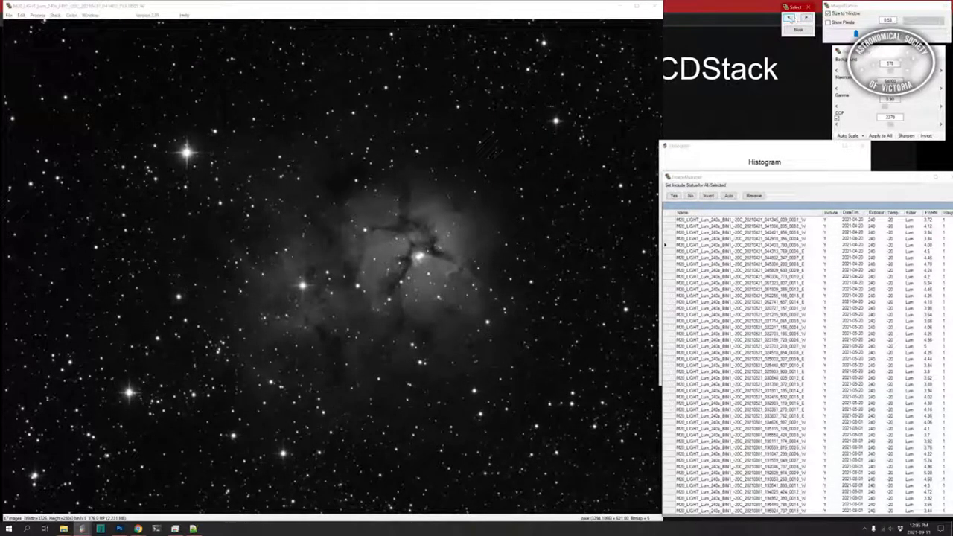
click(789, 18)
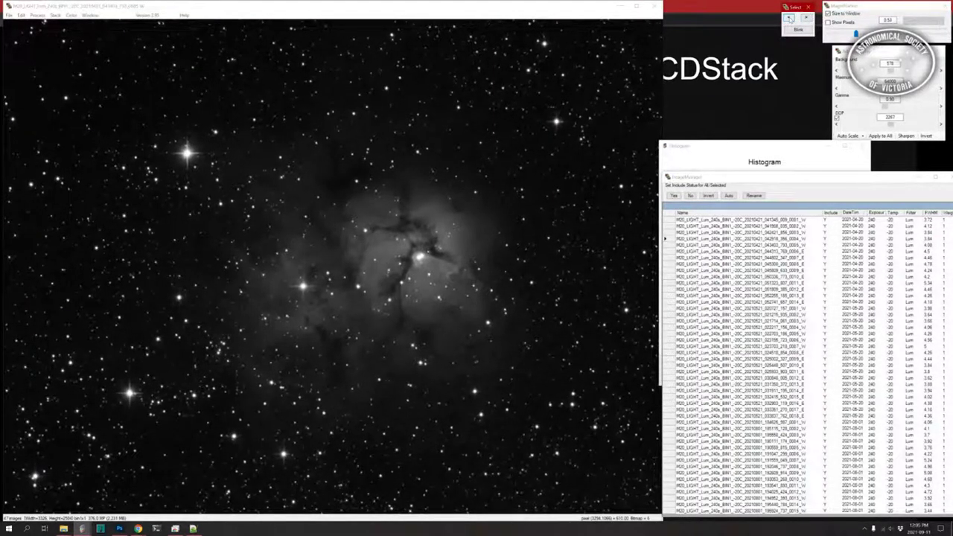
click(788, 18)
click(806, 18)
click(808, 17)
click(807, 18)
click(806, 18)
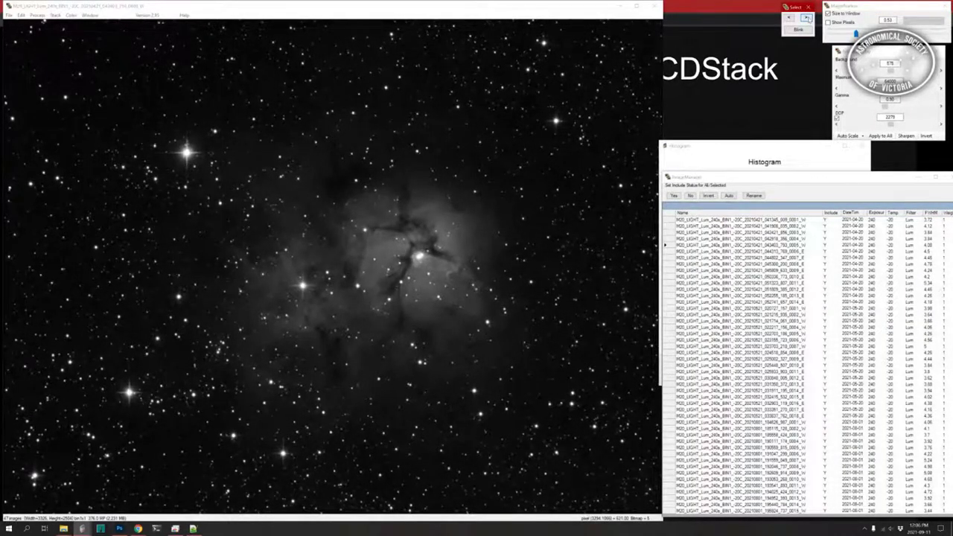
click(808, 18)
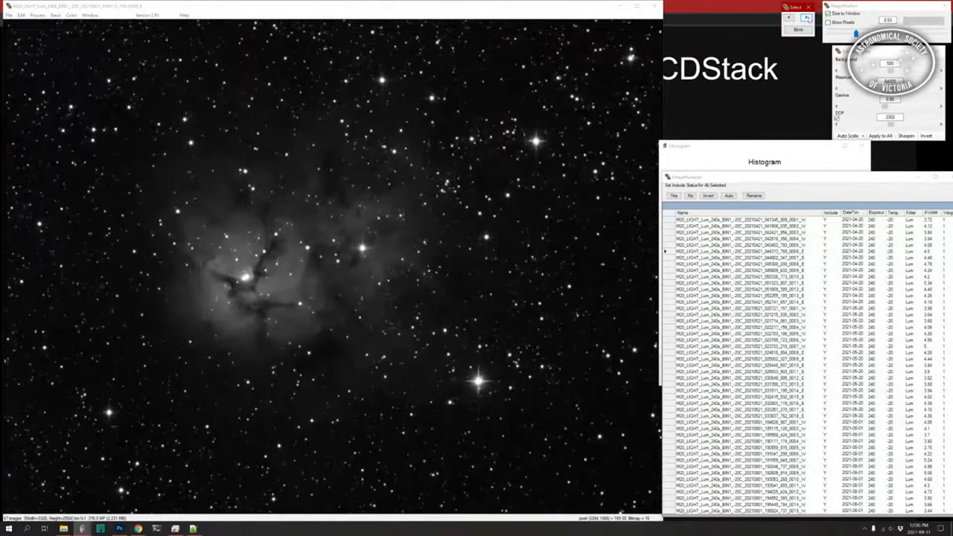
click(808, 18)
click(807, 17)
click(806, 18)
click(806, 18)
click(788, 17)
click(787, 18)
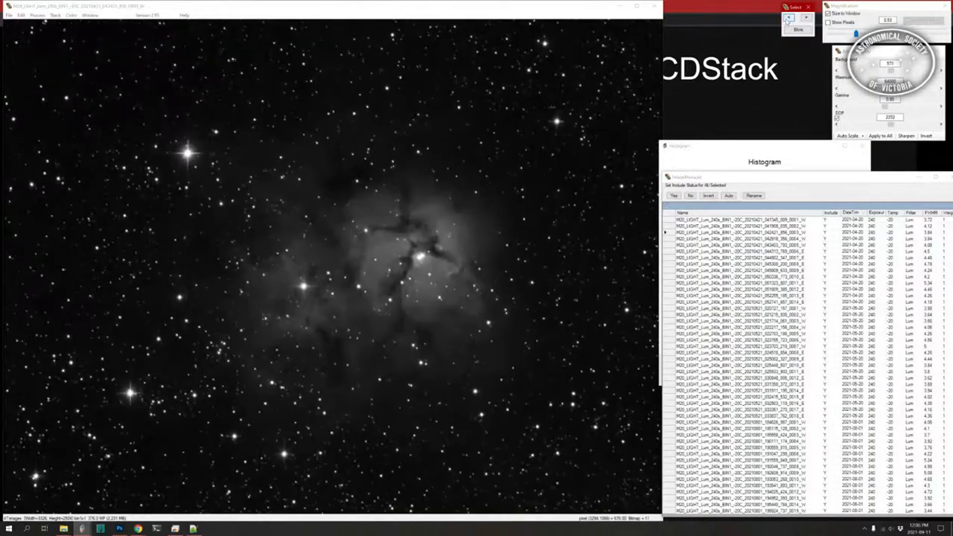
click(788, 18)
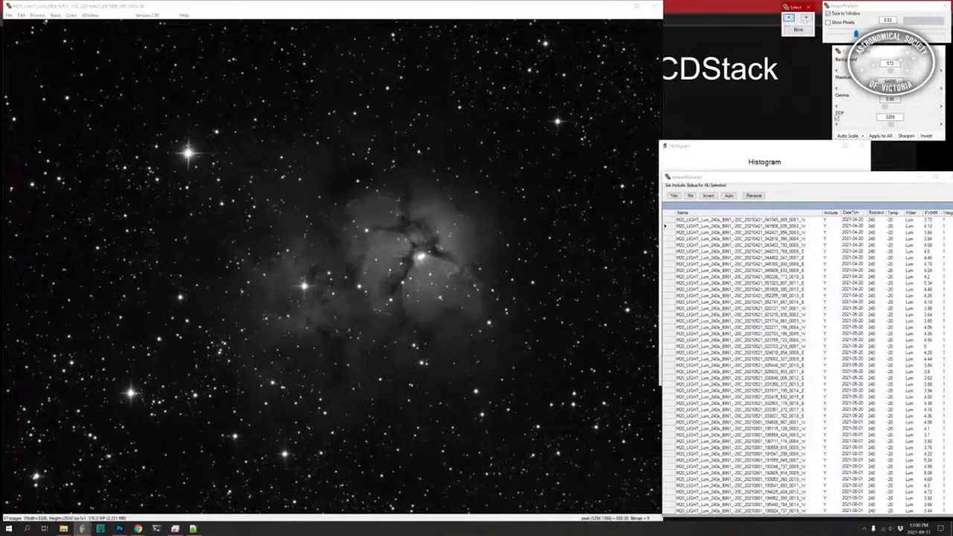
- Step forward from the second 2021-04-20 frame through the rest of that night to the first 2021-05-20 frames
click(805, 18)
click(805, 19)
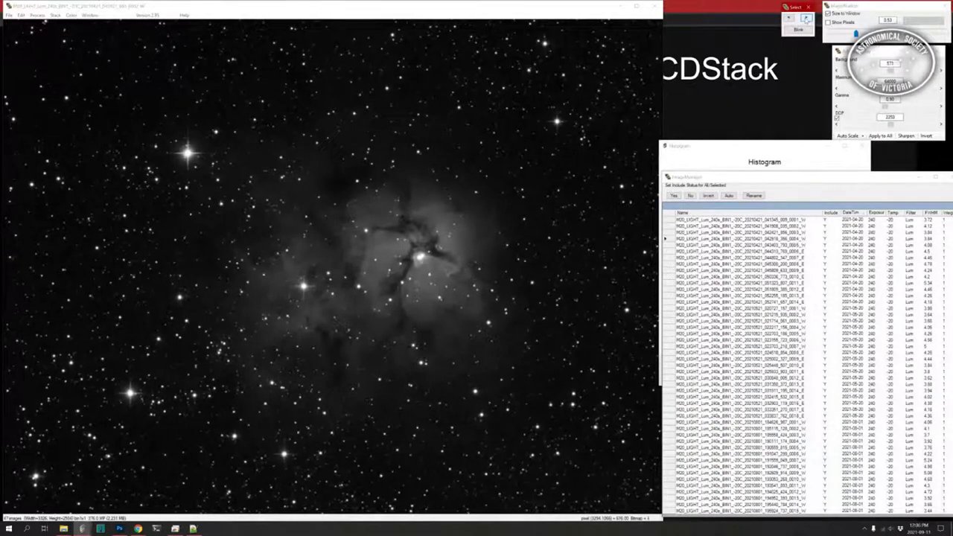
click(805, 18)
click(805, 19)
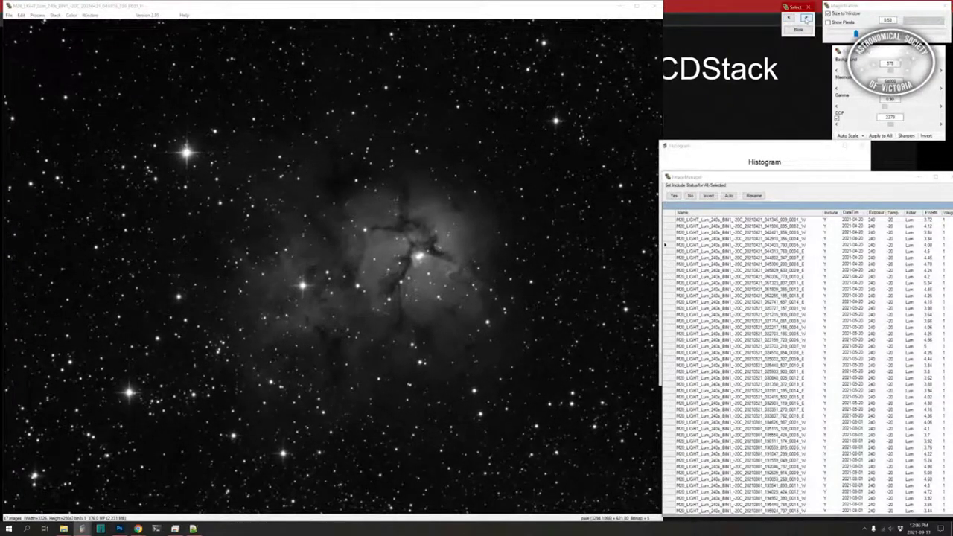
click(805, 18)
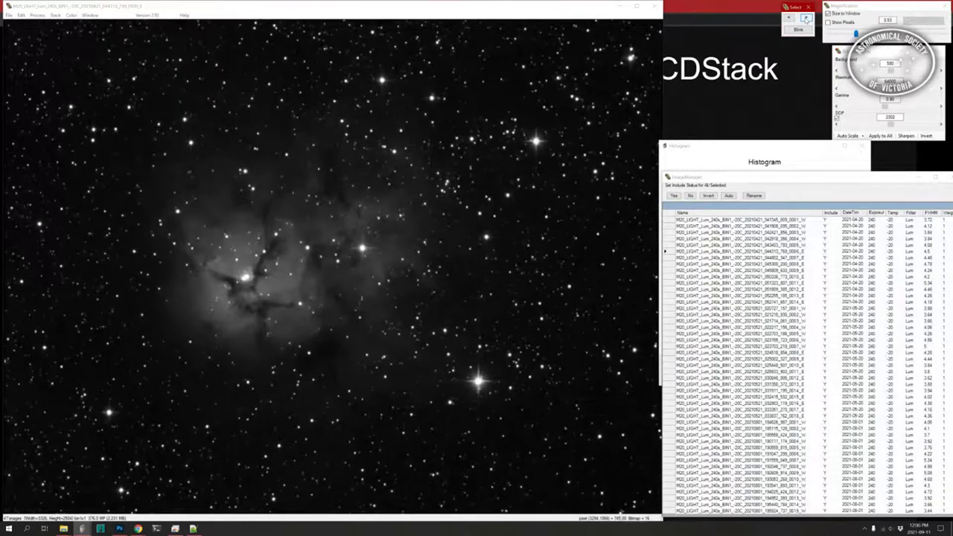
click(805, 19)
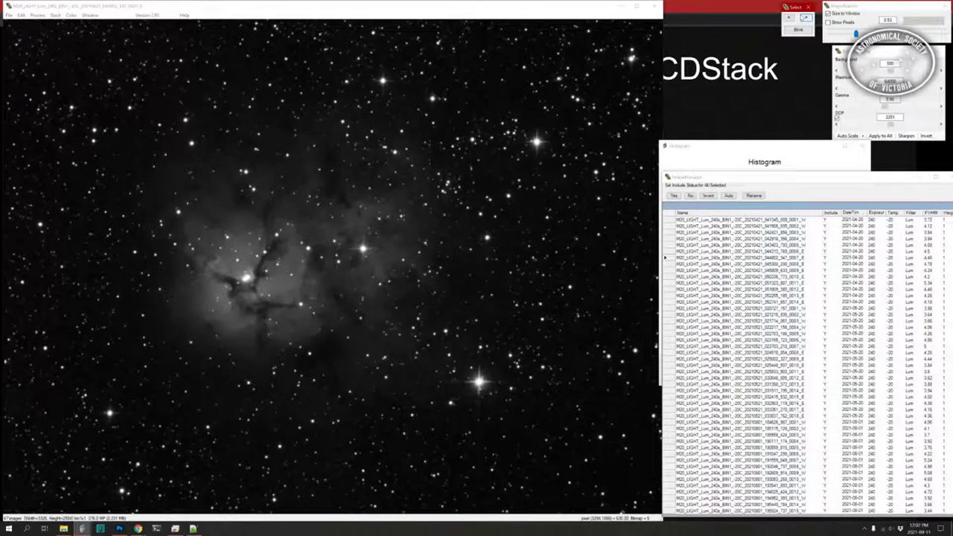
click(805, 16)
click(806, 16)
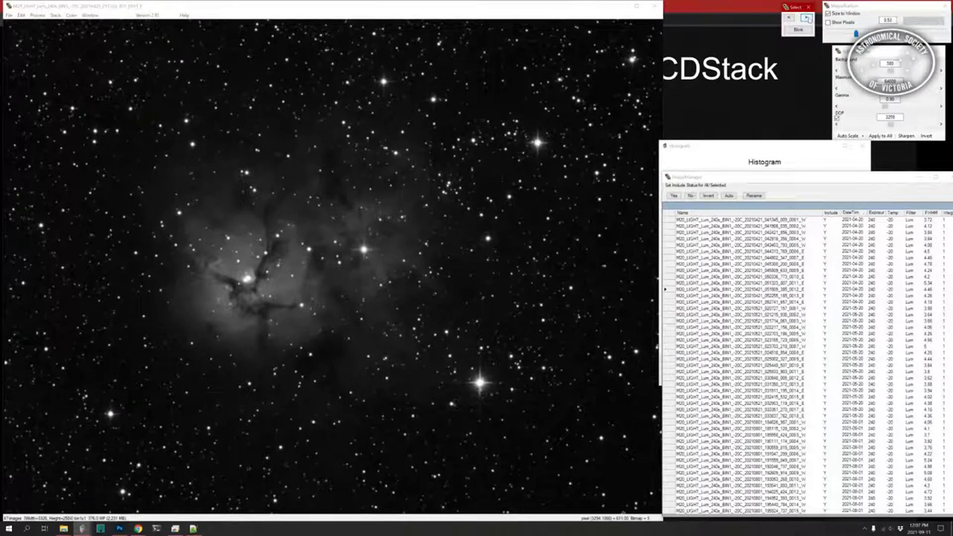
click(805, 17)
click(806, 18)
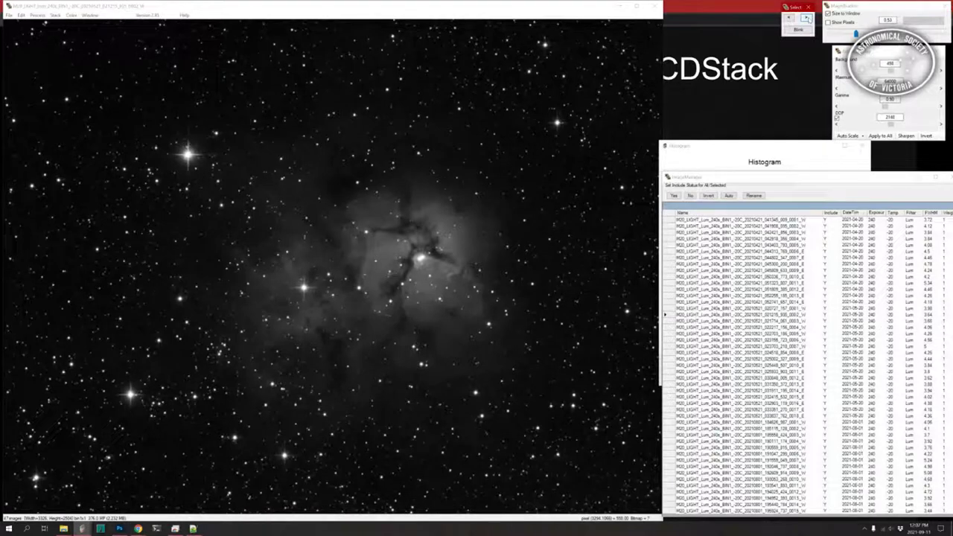
- Step through the 2021-05-20 Lum frames up to frame 0015 to inspect each one
click(806, 18)
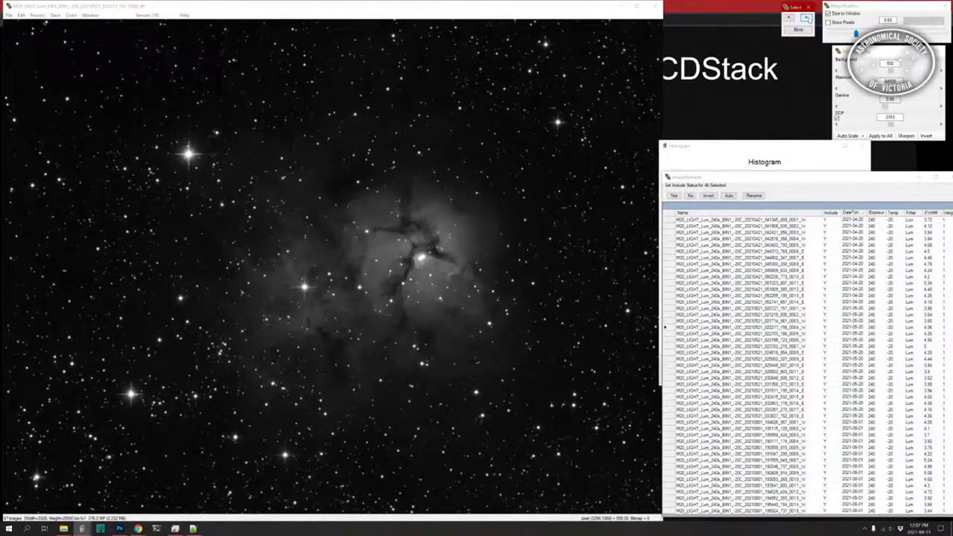
click(806, 18)
click(806, 18)
click(806, 18)
click(805, 18)
click(806, 18)
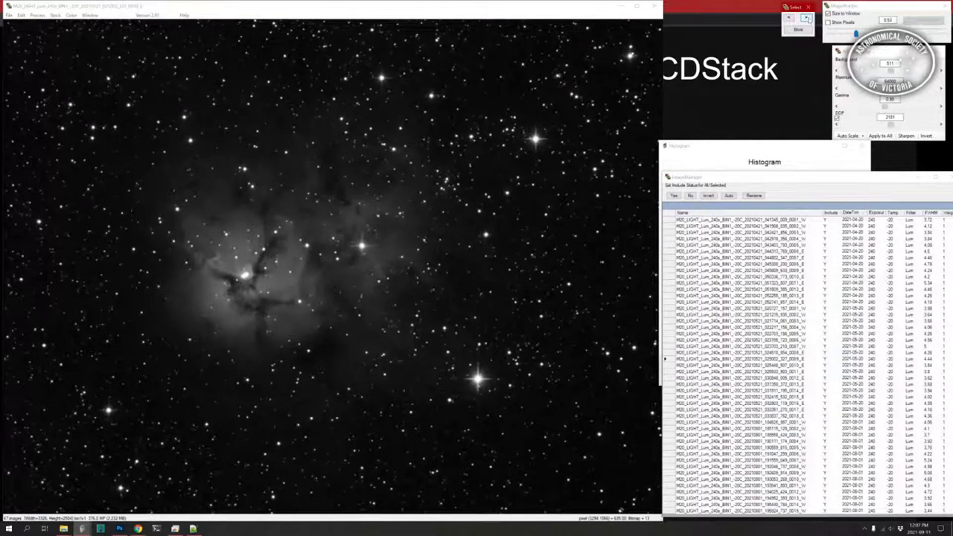
click(806, 18)
click(806, 18)
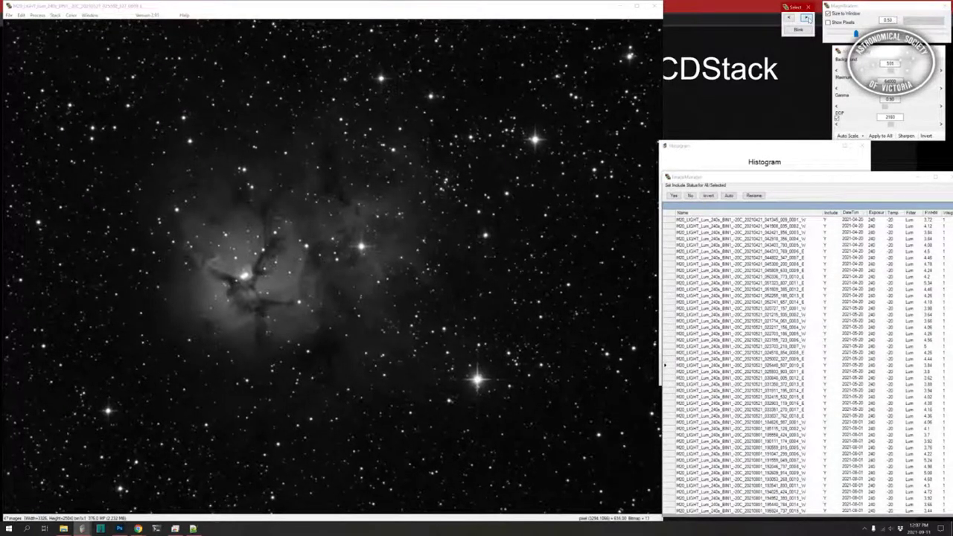
click(806, 18)
click(806, 18)
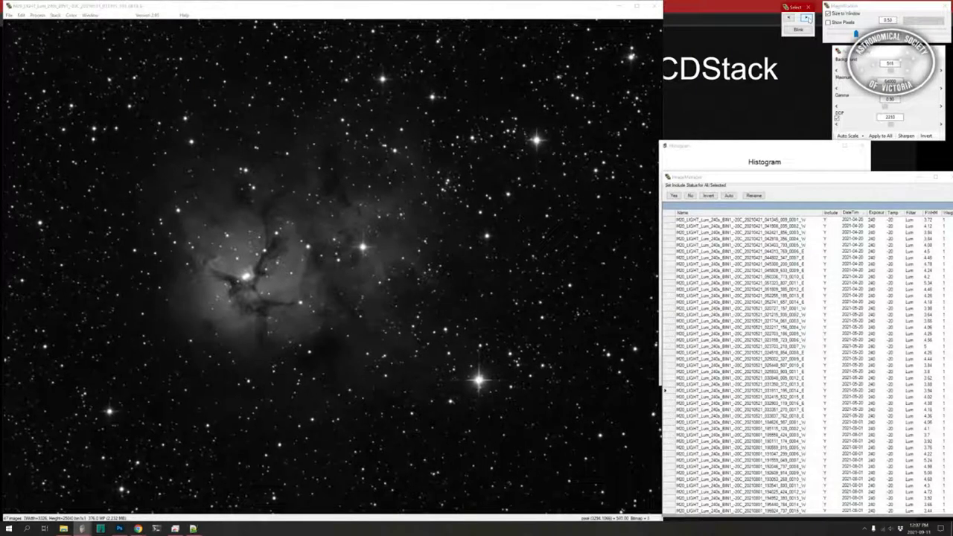
click(806, 18)
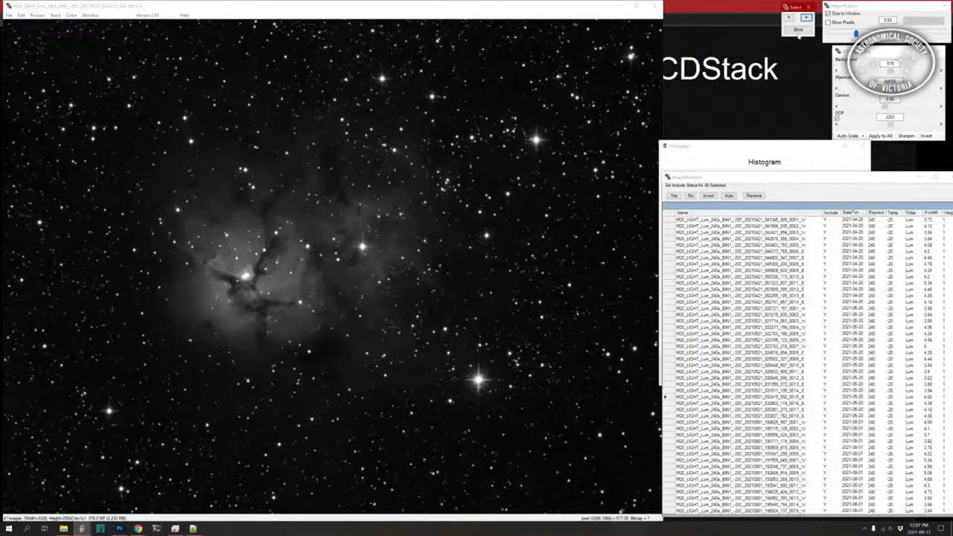
- Blink through the remaining frames into the 2021-08-01 set, pause, and select the first Lum frame in the list
click(797, 29)
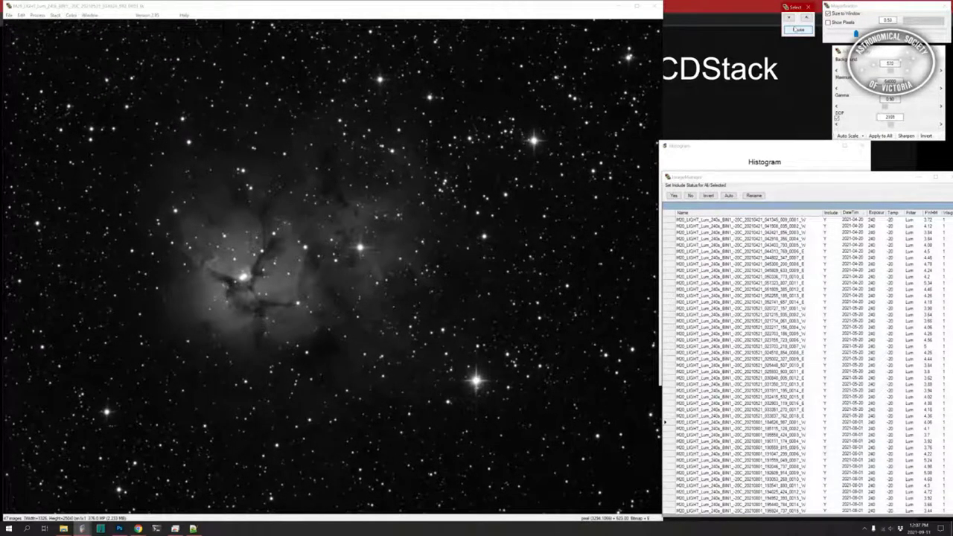
key(Down)
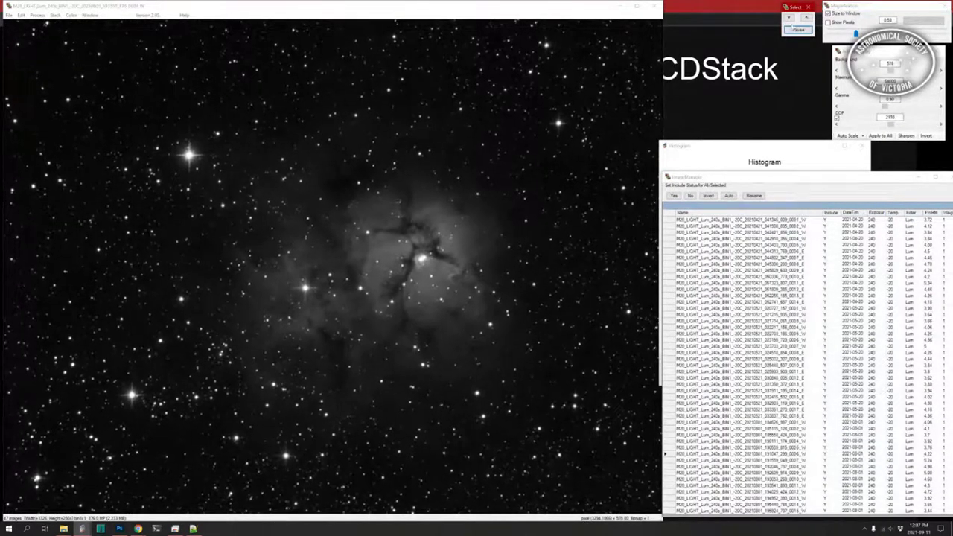
click(798, 30)
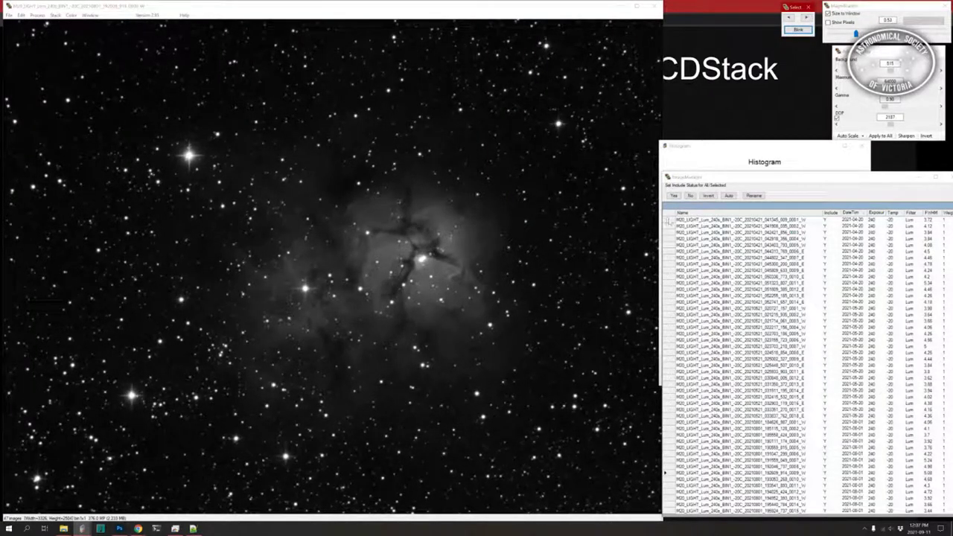
click(668, 220)
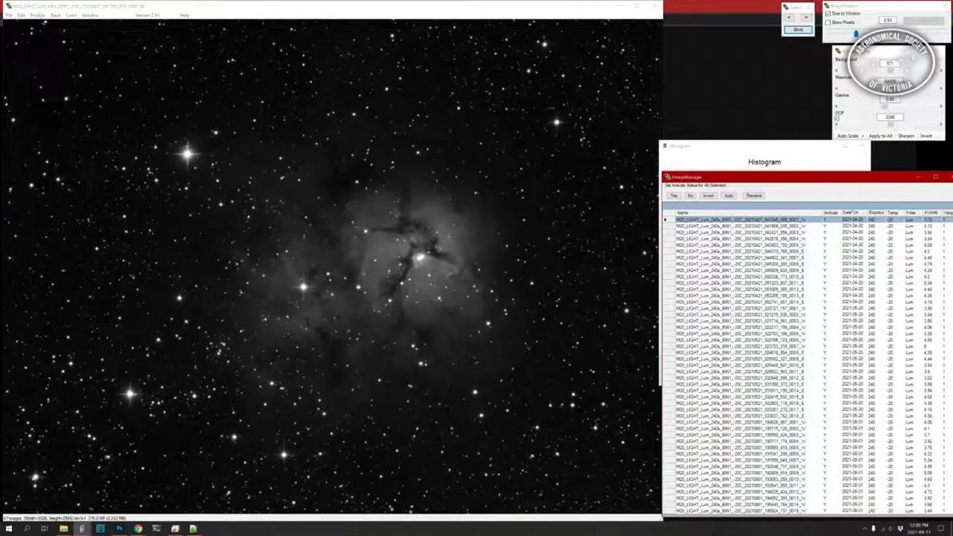
click(37, 15)
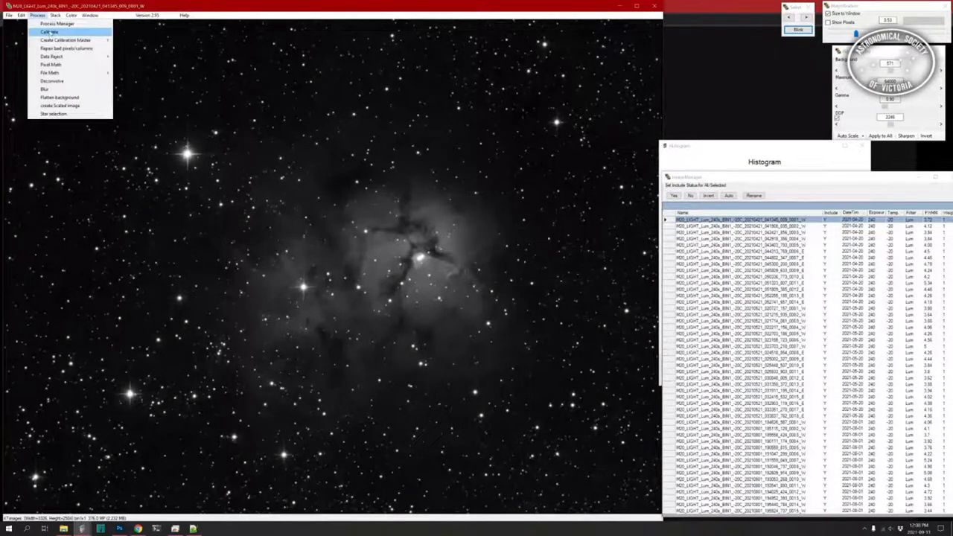
click(49, 33)
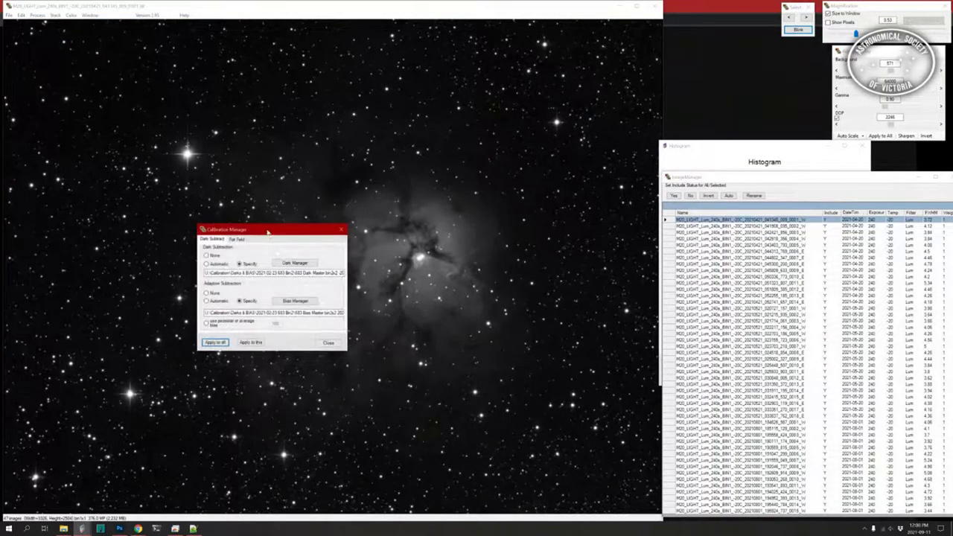
drag(268, 236, 365, 252)
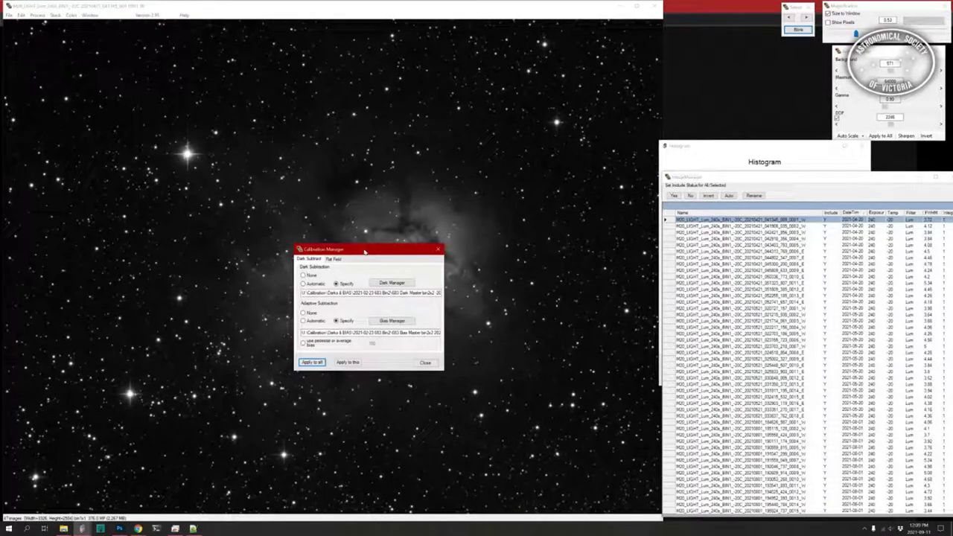
double_click(422, 295)
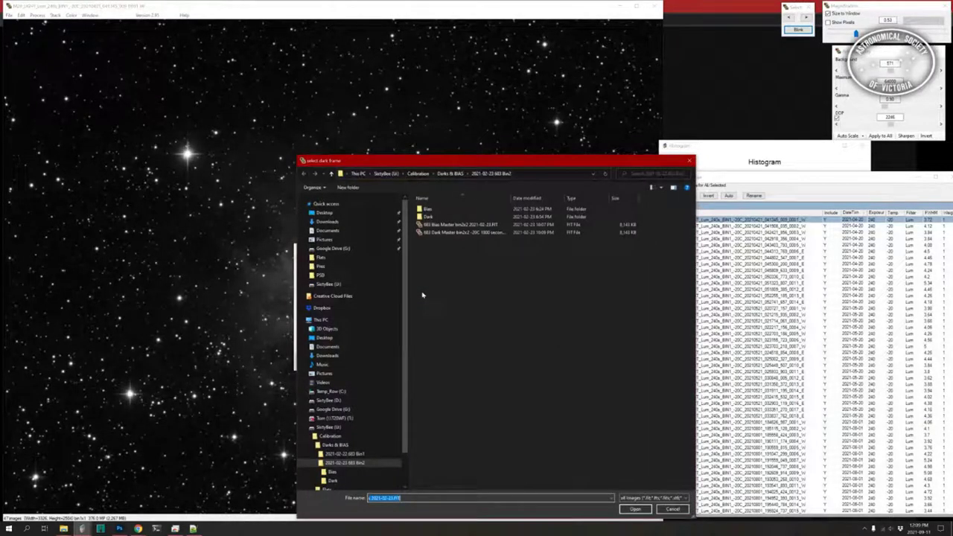
click(344, 454)
click(449, 232)
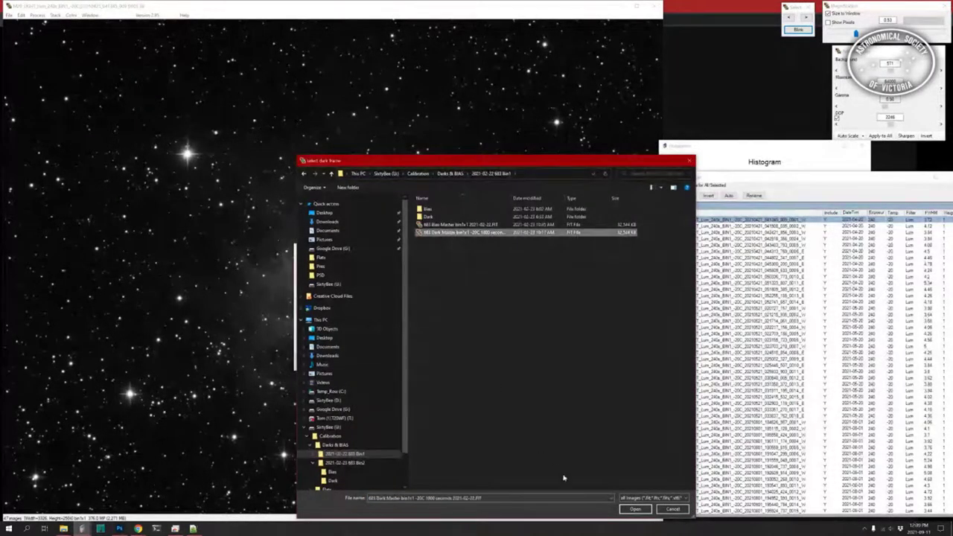
click(635, 509)
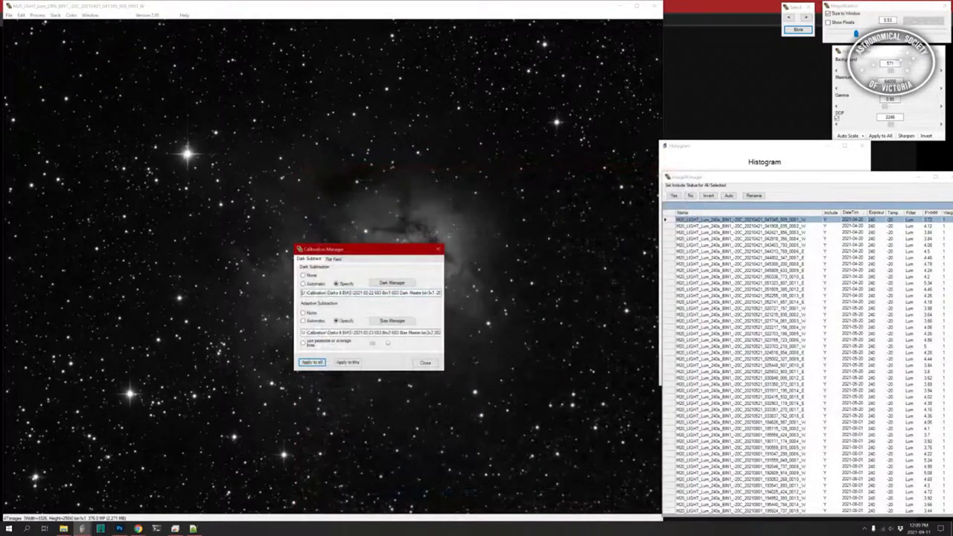
double_click(381, 333)
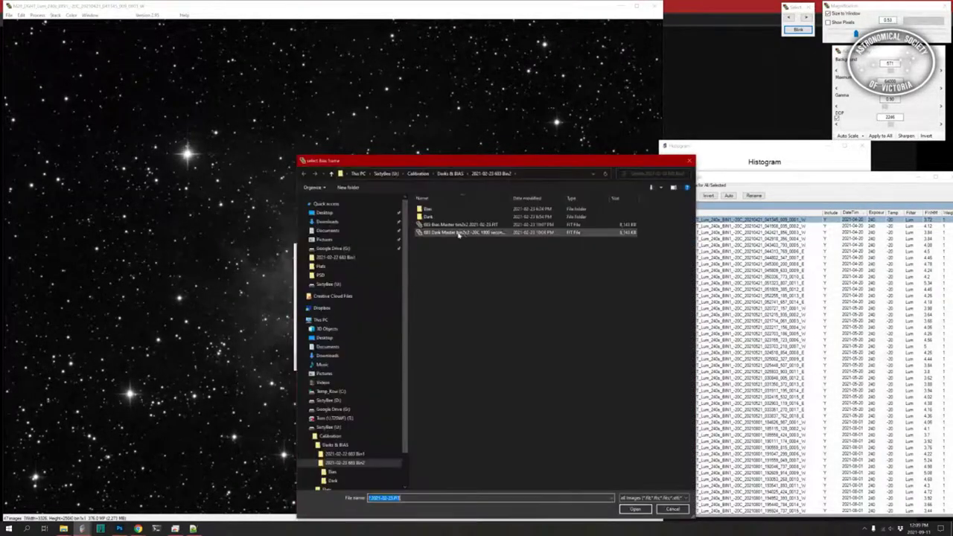
click(355, 453)
click(461, 225)
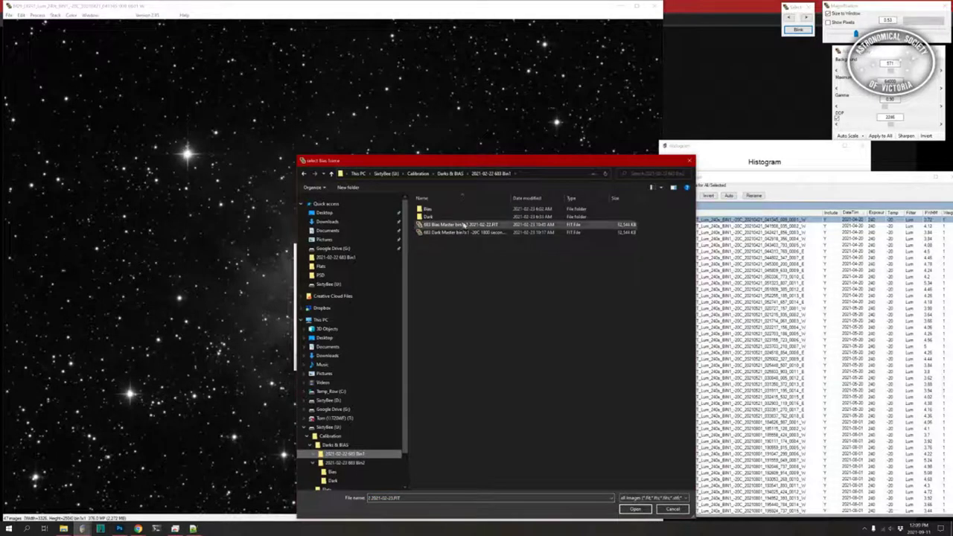
click(637, 510)
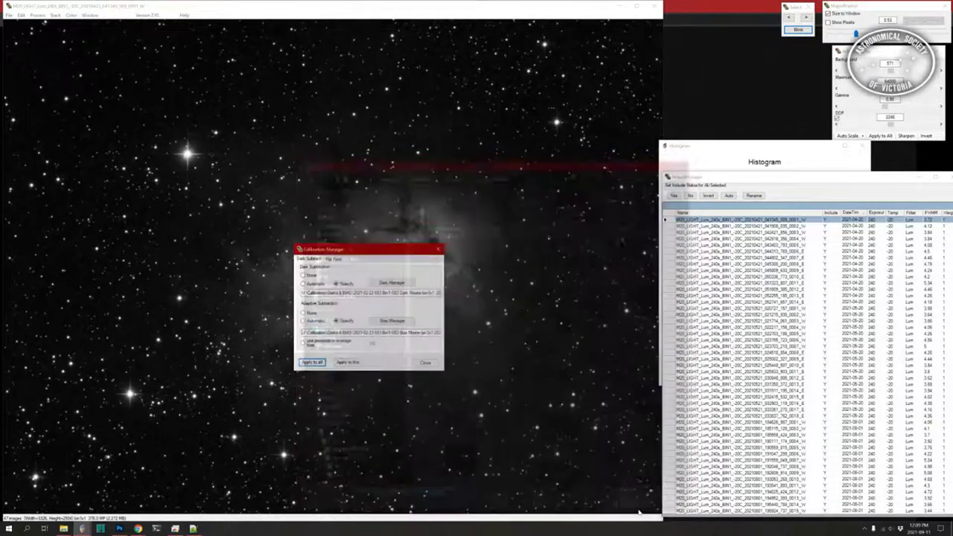
- Set the flat frame directory to the Calibration Flats folder with automatic flat matching, and apply the calibration to all frames
click(334, 259)
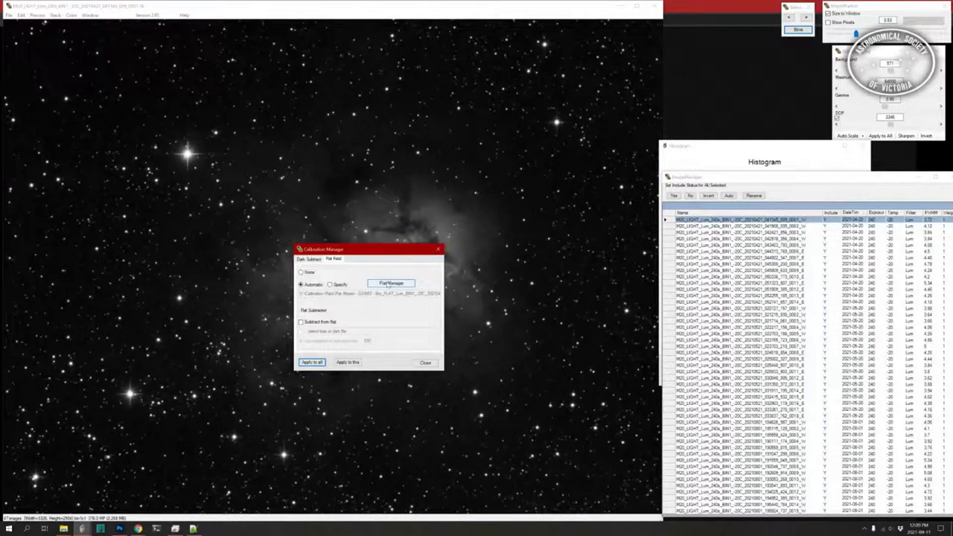
click(387, 283)
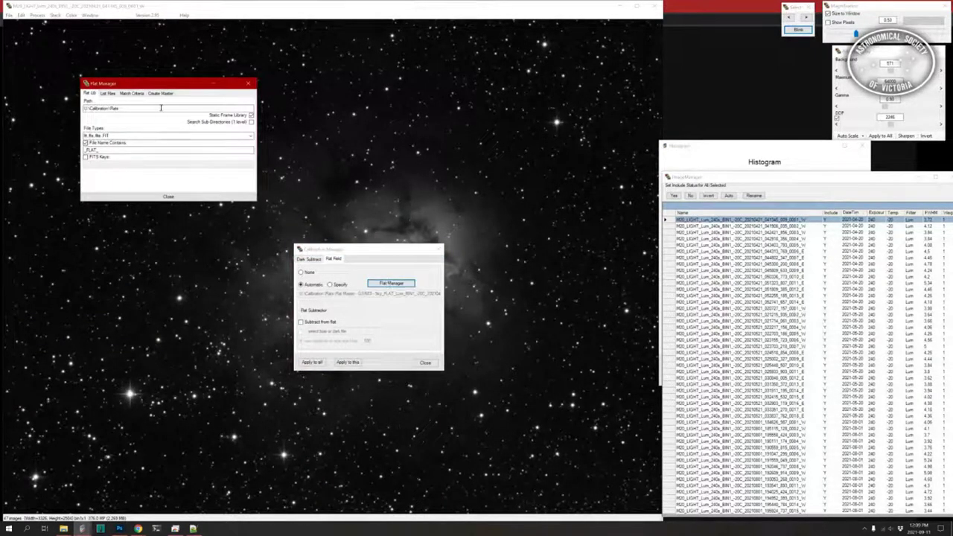
click(160, 109)
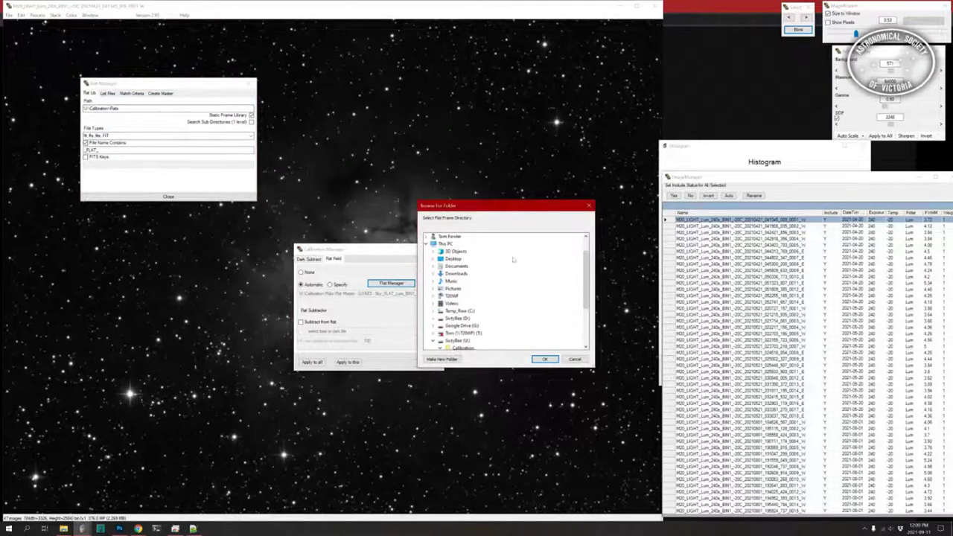
scroll(585, 286, down, 1)
scroll(585, 286, down, 1)
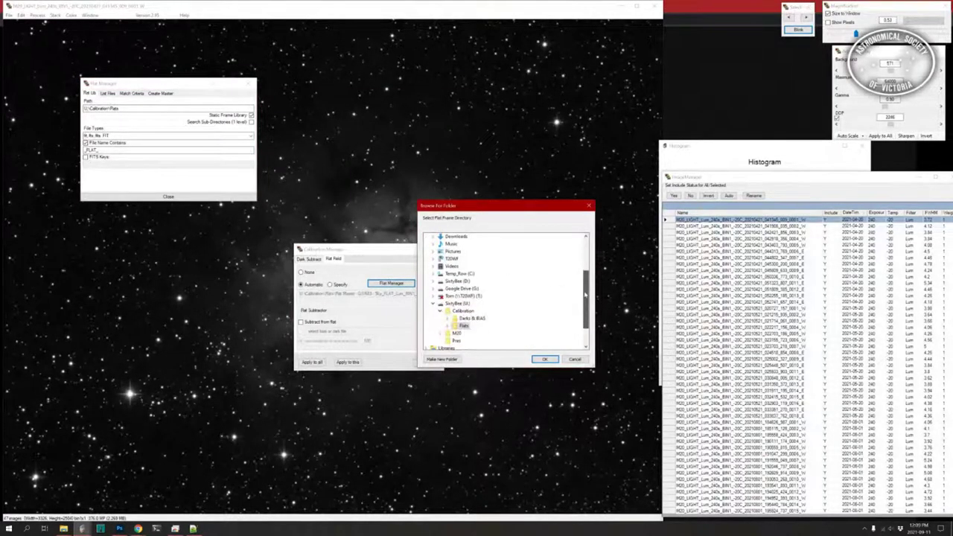
click(462, 326)
click(544, 358)
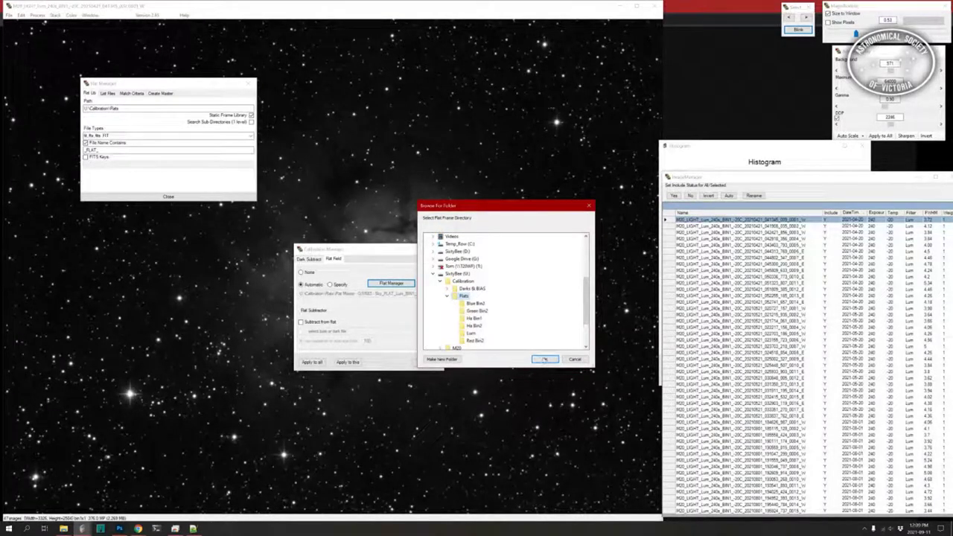
click(168, 196)
drag(367, 251, 388, 190)
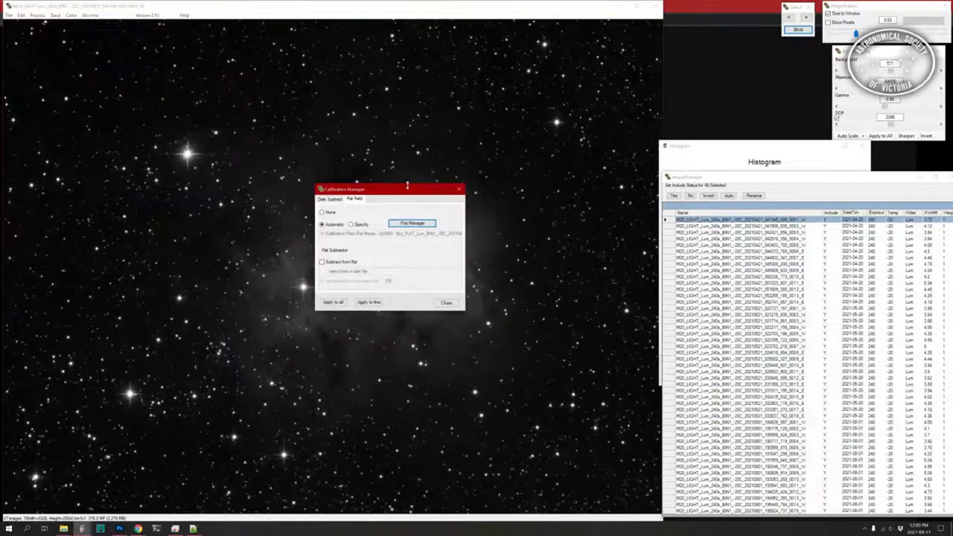
click(333, 302)
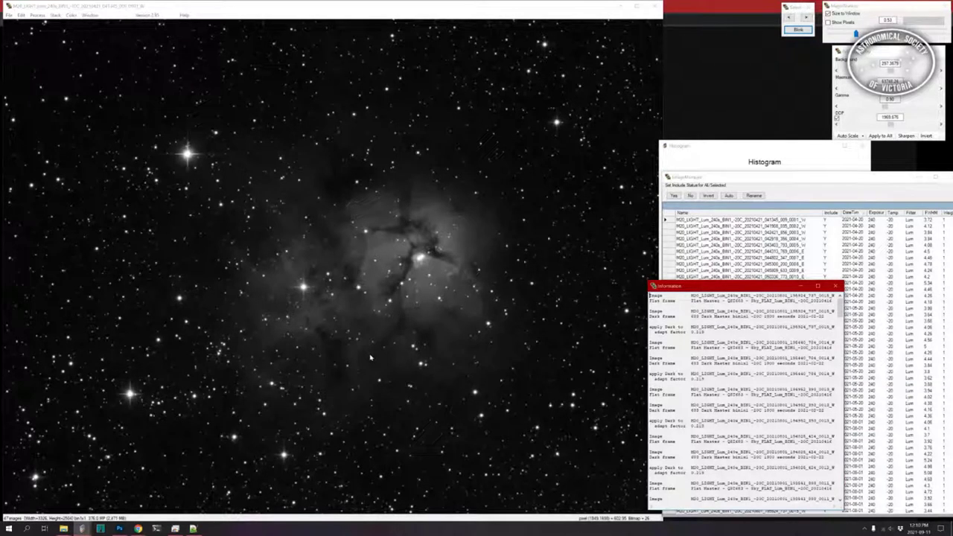
- Save all calibrated frames as 16-bit TIFF files in the Calibrated folder
click(9, 15)
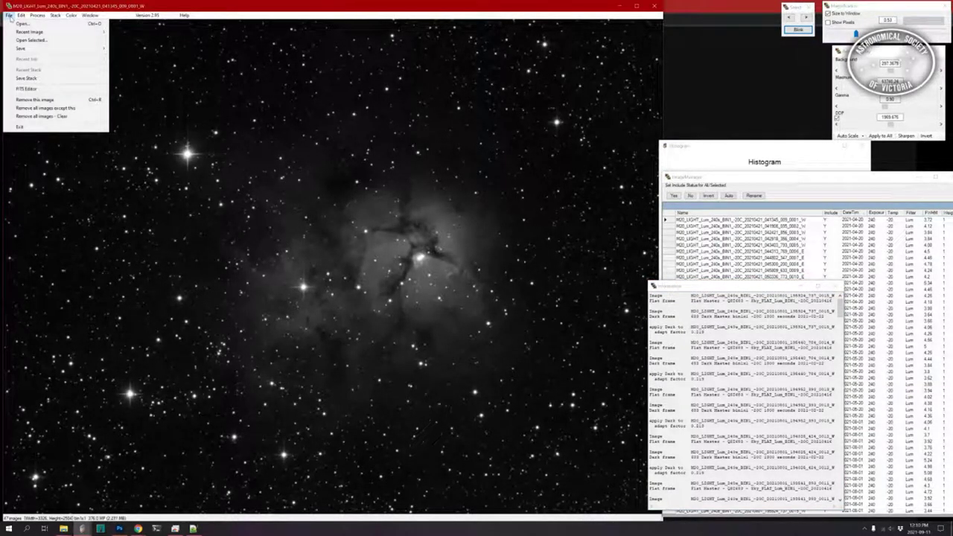
mouse_move(28, 50)
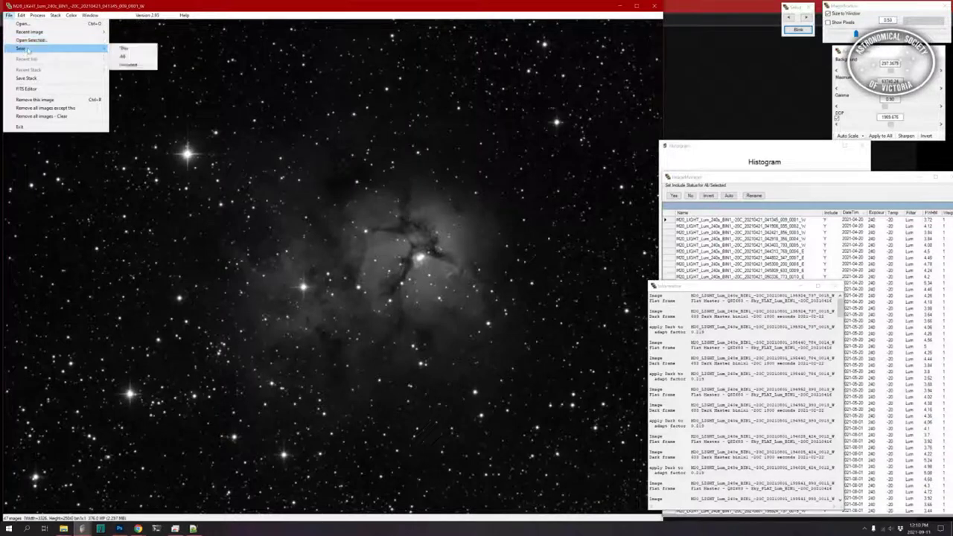
click(125, 57)
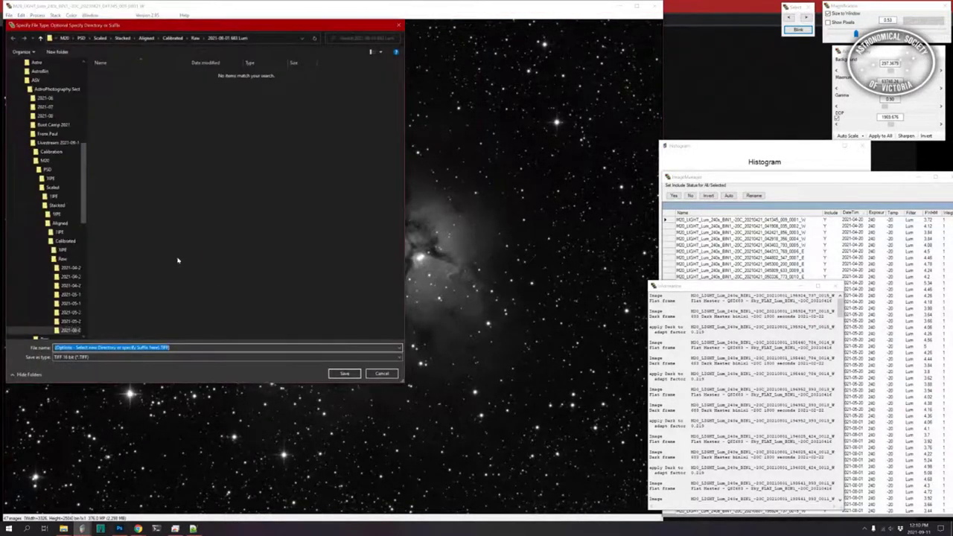
drag(216, 28, 350, 36)
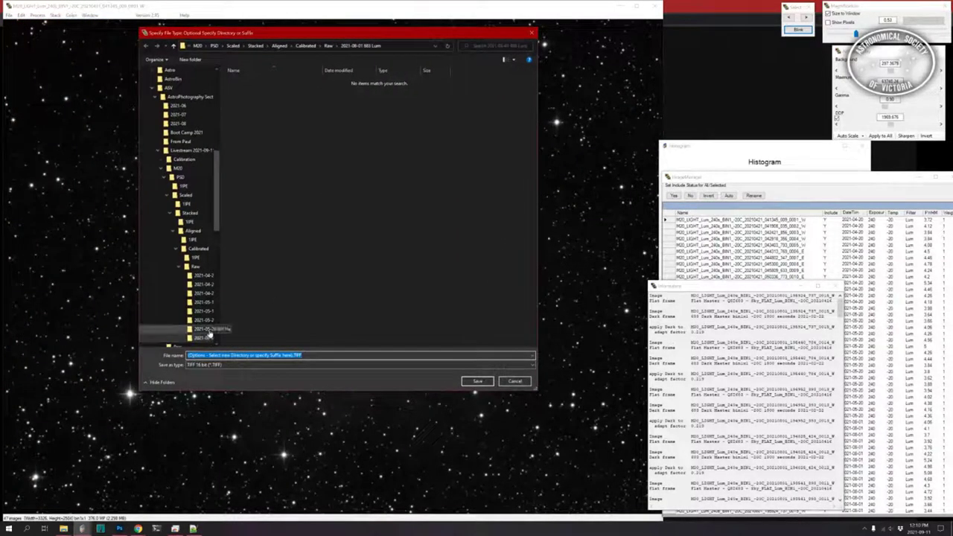
click(202, 251)
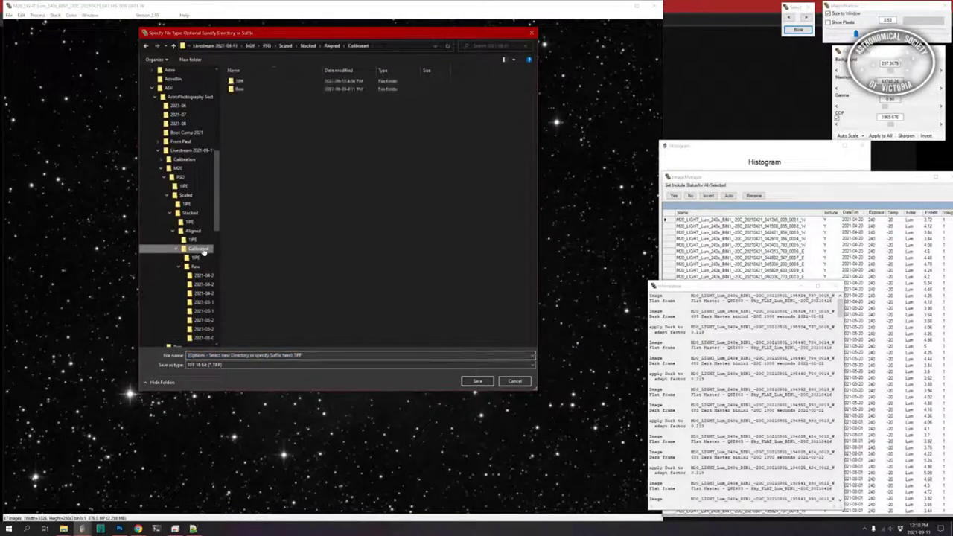
click(442, 355)
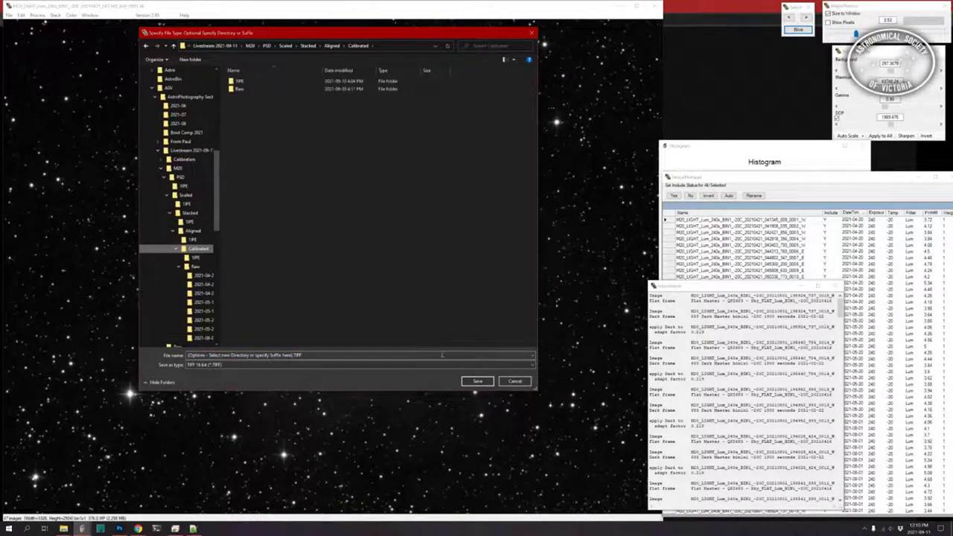
click(475, 381)
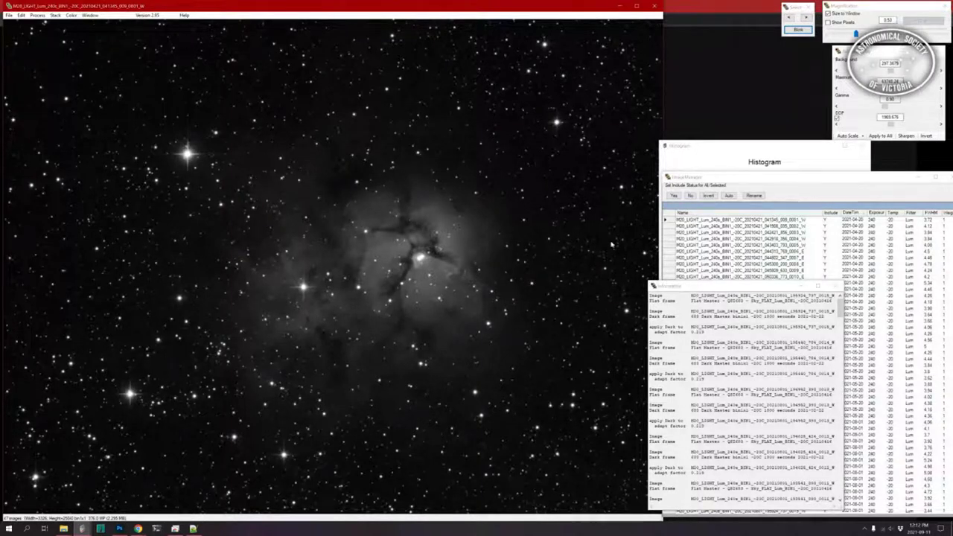
- Step forward through the first calibrated 2021-04-20 Lum frames up to frame 0007 to inspect them
drag(823, 176, 772, 160)
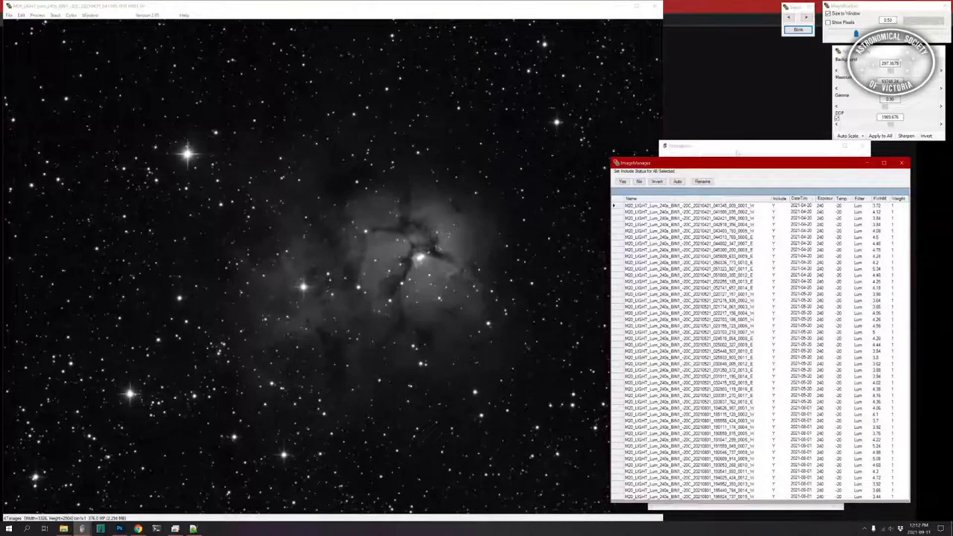
drag(724, 165, 772, 178)
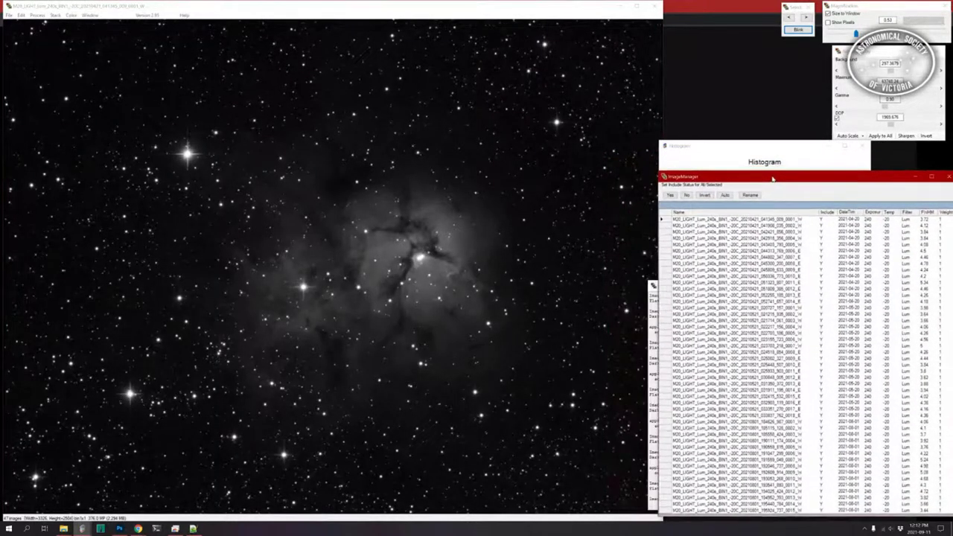
click(805, 17)
click(805, 18)
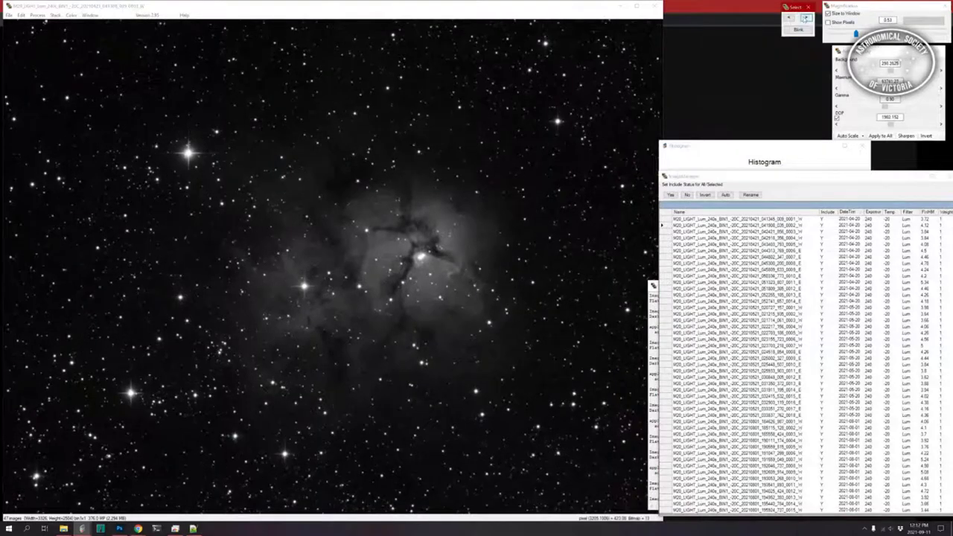
click(805, 17)
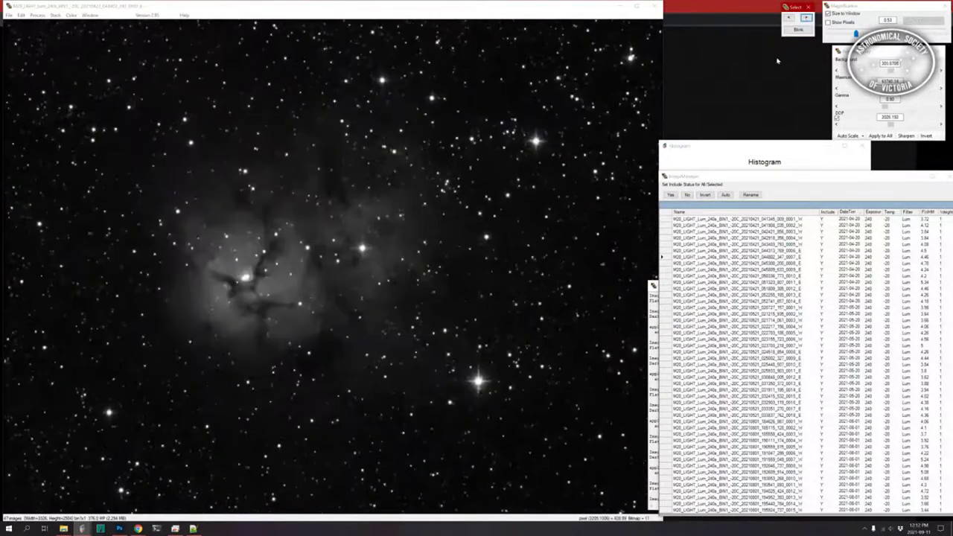
- Sort the frames in the Image Manager by FWHM in ascending order
click(773, 178)
drag(772, 179, 752, 172)
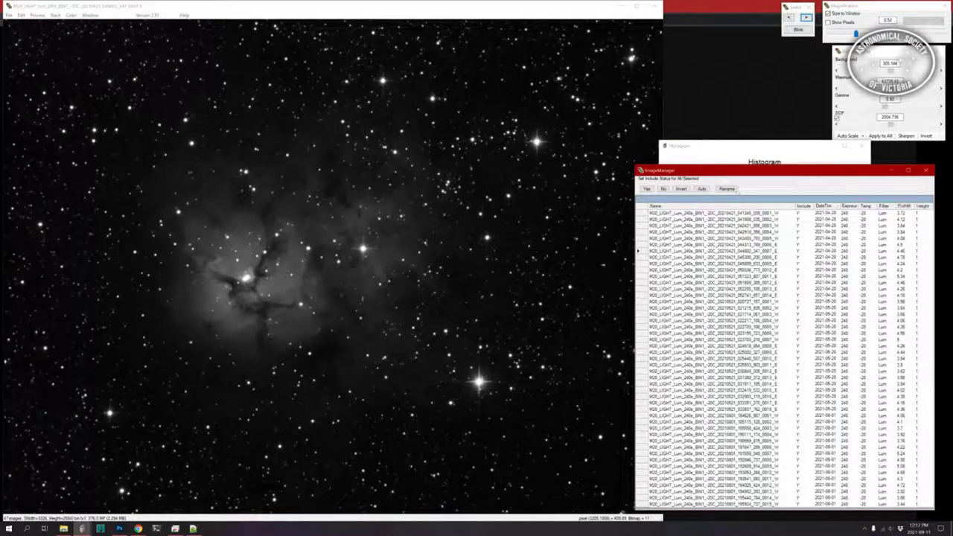
click(907, 205)
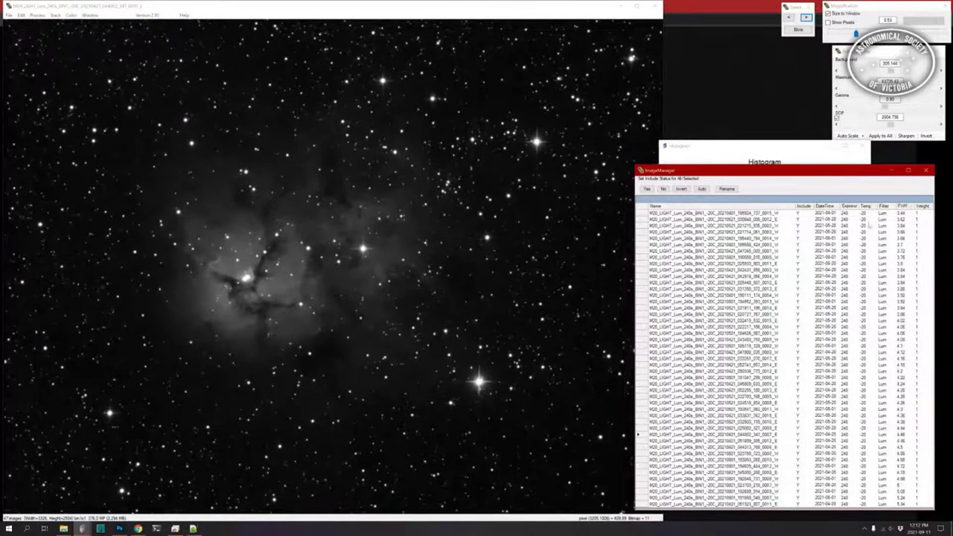
drag(823, 171, 837, 153)
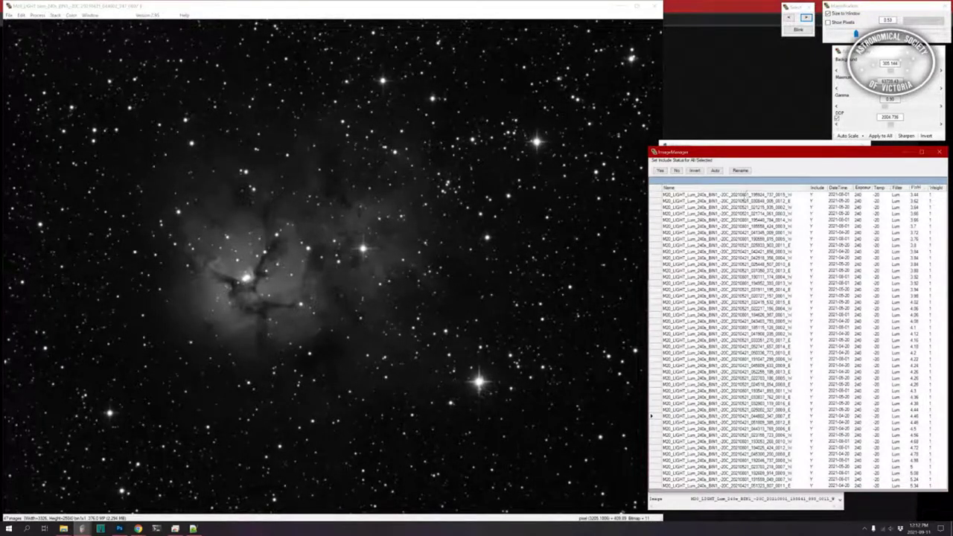
- Compare the lowest-FWHM frame with the highest-FWHM frames at the end of the sorted list
click(745, 194)
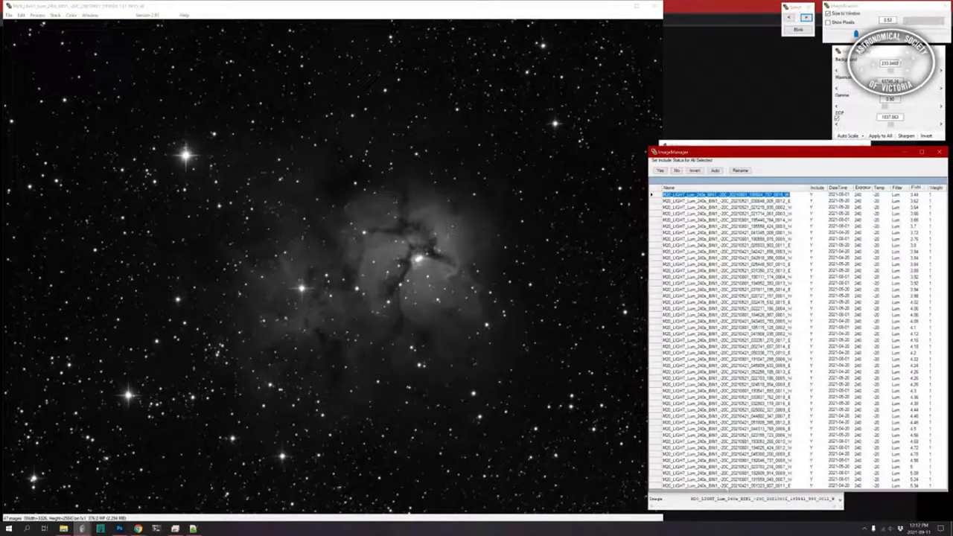
key(End)
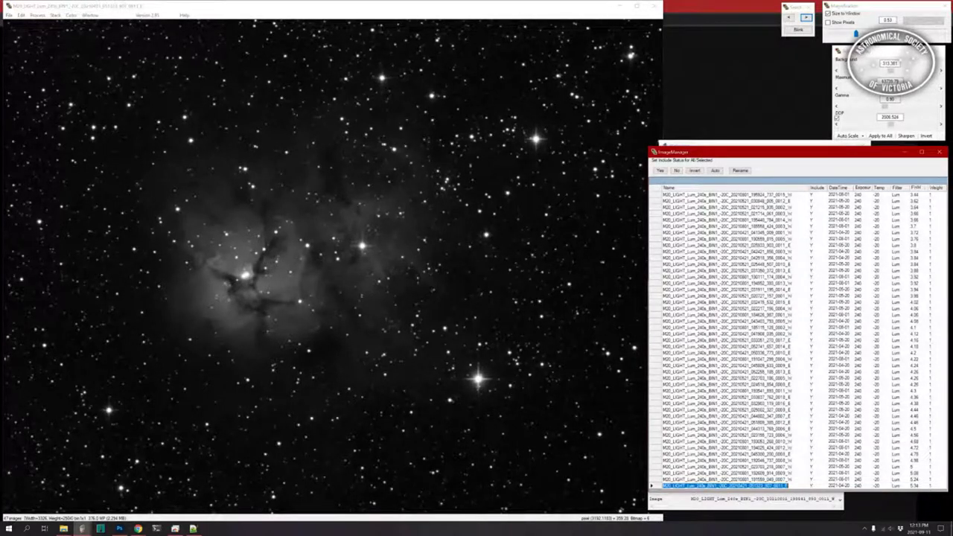
click(726, 194)
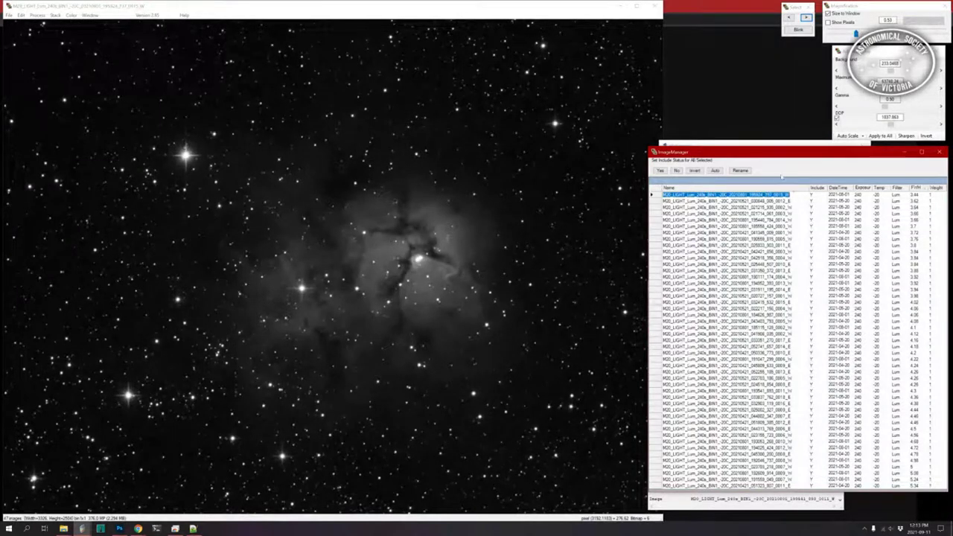
mouse_move(787, 157)
mouse_down()
mouse_move(801, 154)
mouse_move(790, 150)
mouse_up()
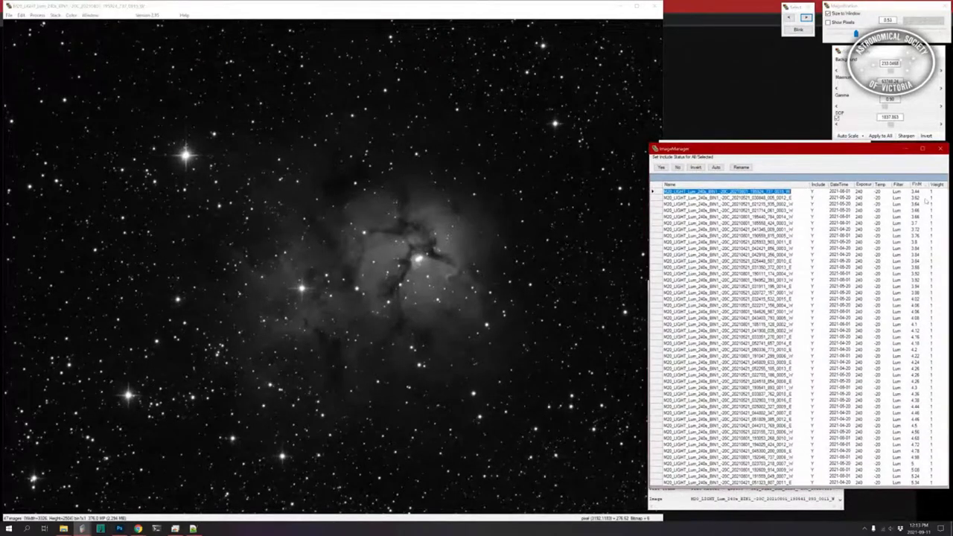
click(729, 482)
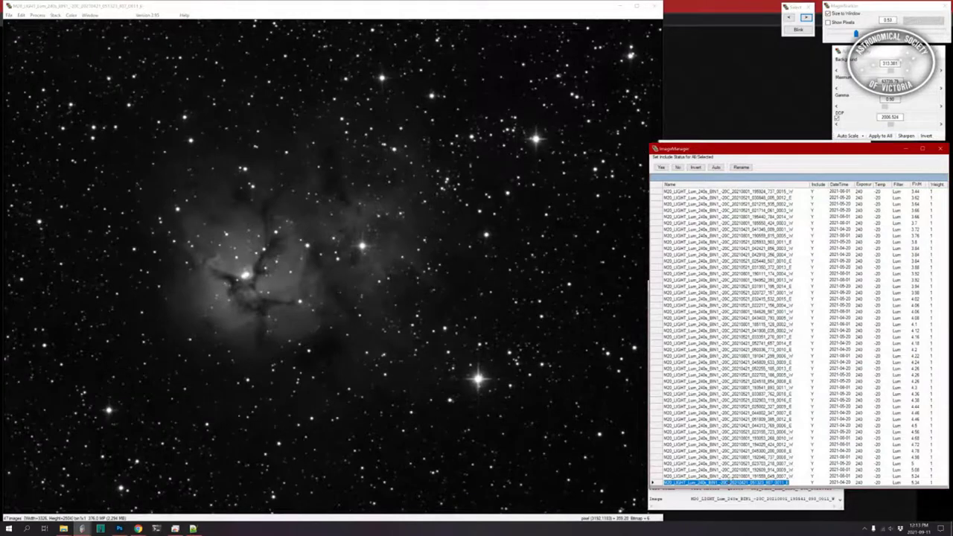
click(725, 476)
click(726, 470)
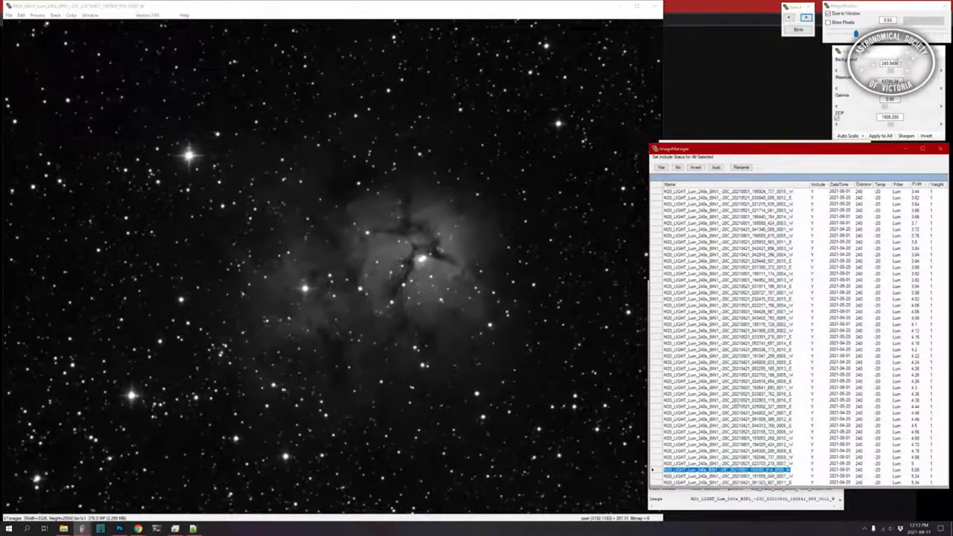
- Align all frames to the lowest-FWHM frame as base image, using high-precision CCDIS star pattern matching in Registration
click(772, 192)
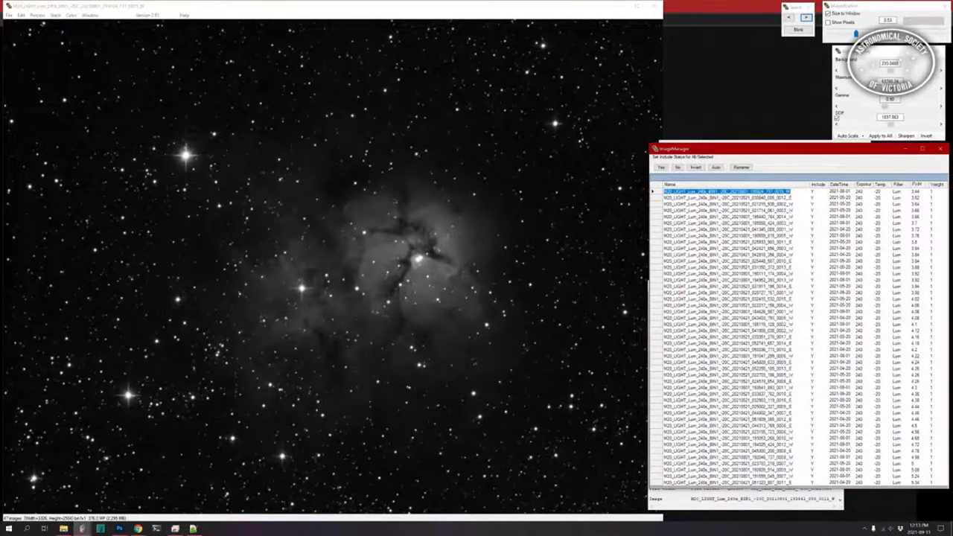
key(alt+Tab)
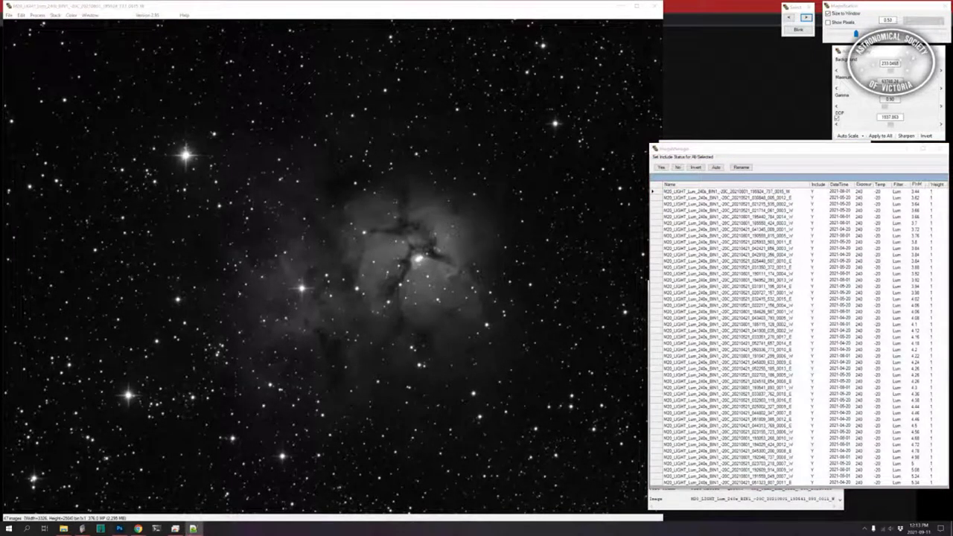
click(777, 150)
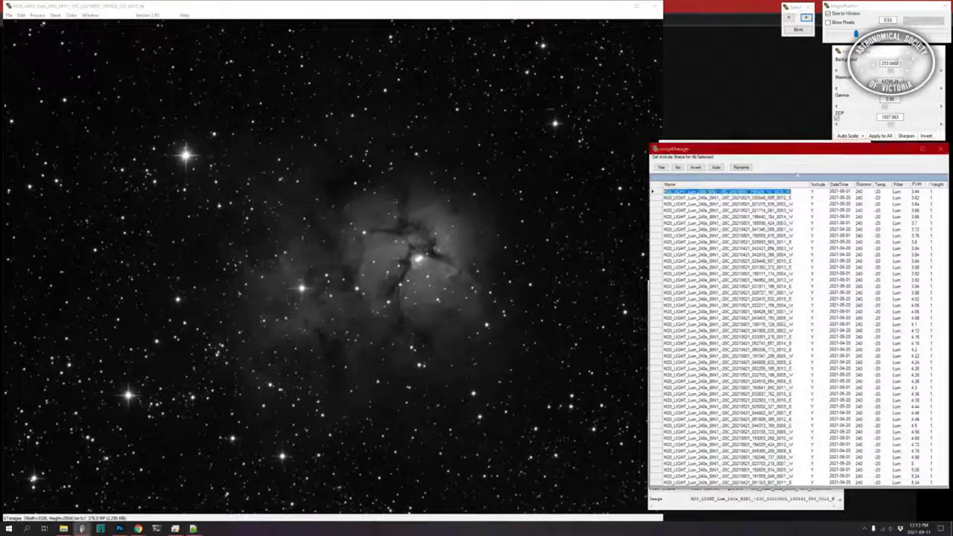
drag(789, 154, 812, 152)
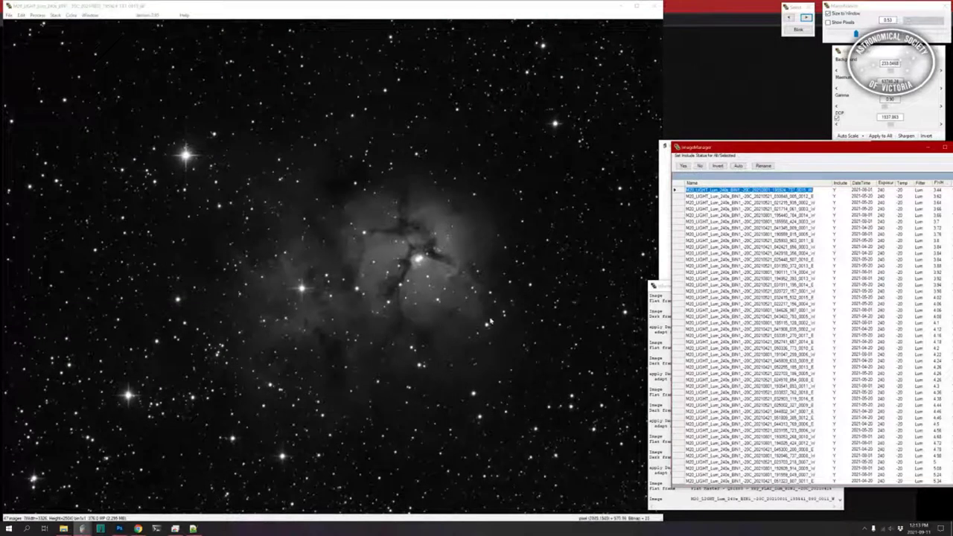
click(56, 16)
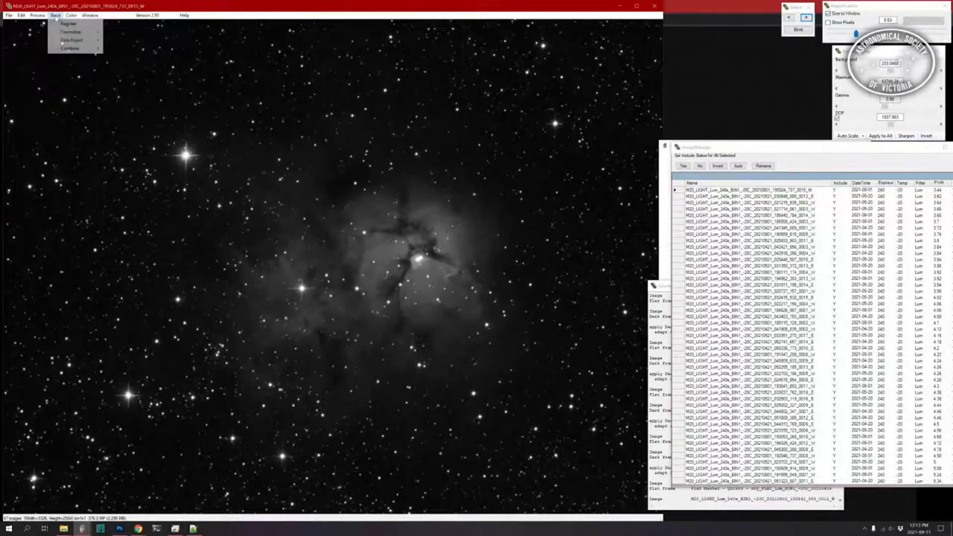
click(66, 24)
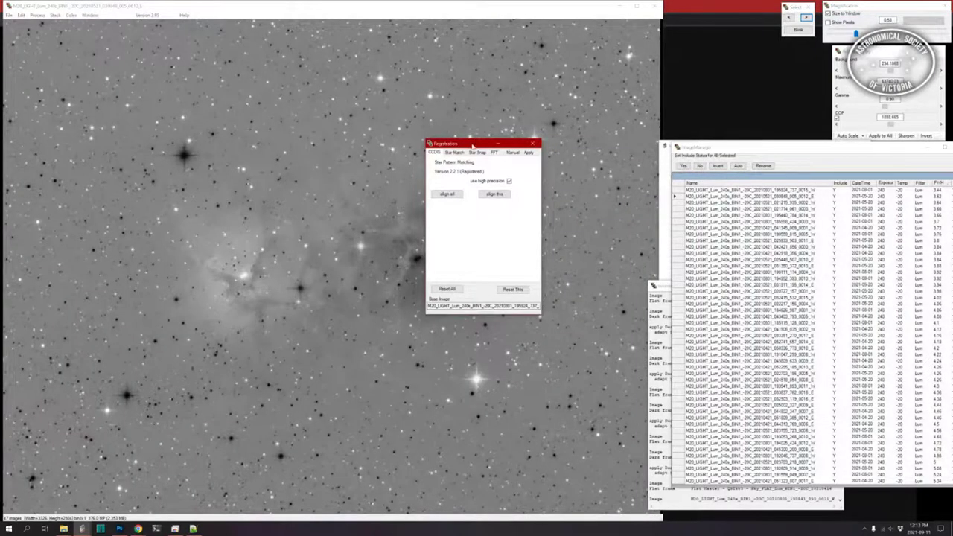
drag(482, 146, 444, 234)
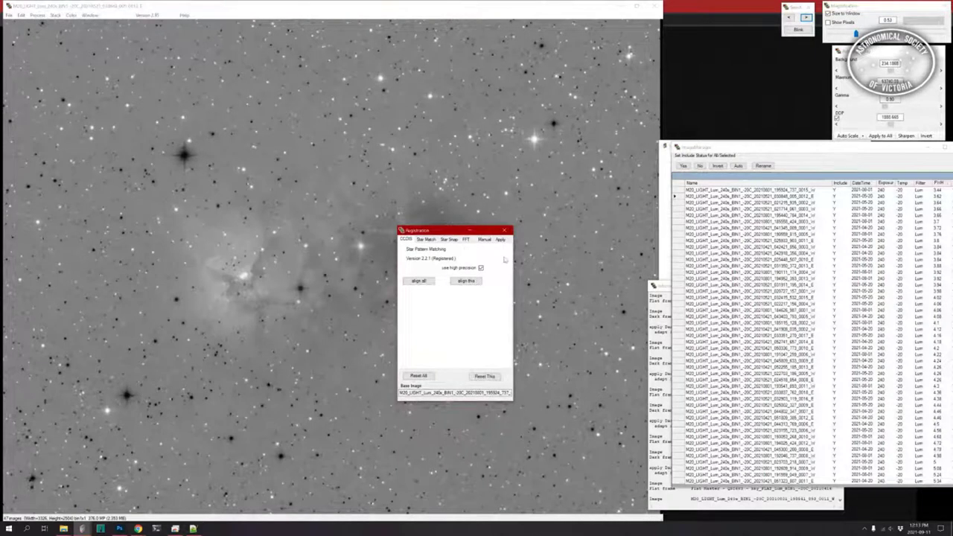
click(414, 280)
click(415, 281)
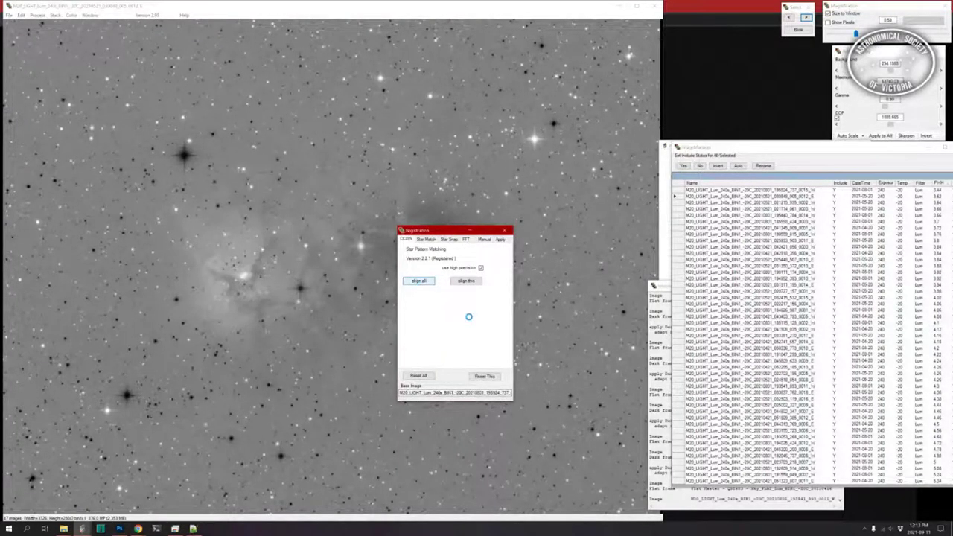
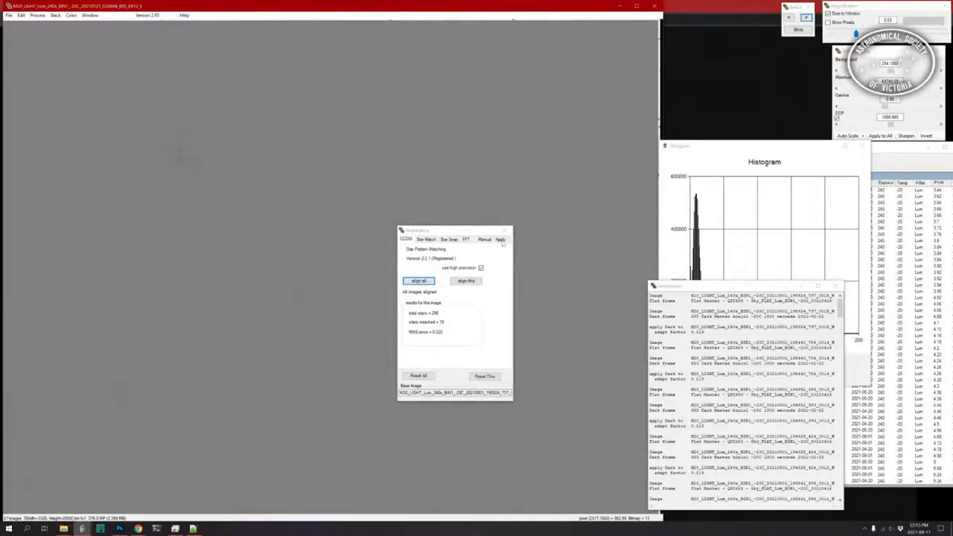
- Apply the registration to all frames using Nearest Neighbor resampling
click(500, 240)
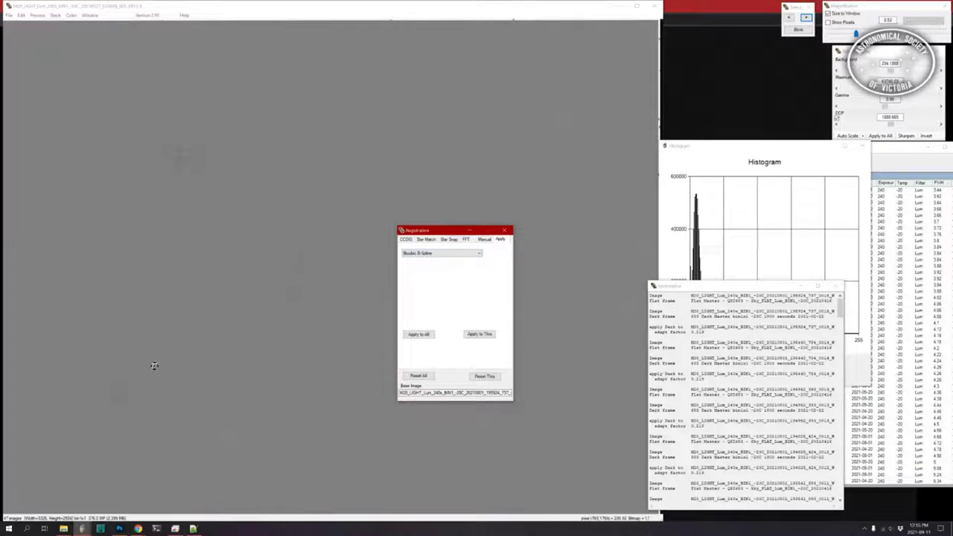
click(480, 254)
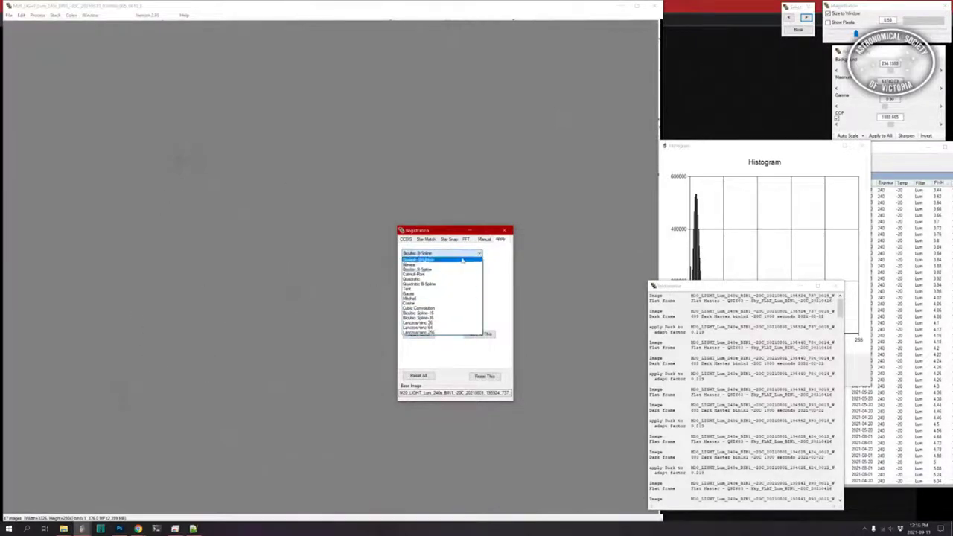
click(462, 260)
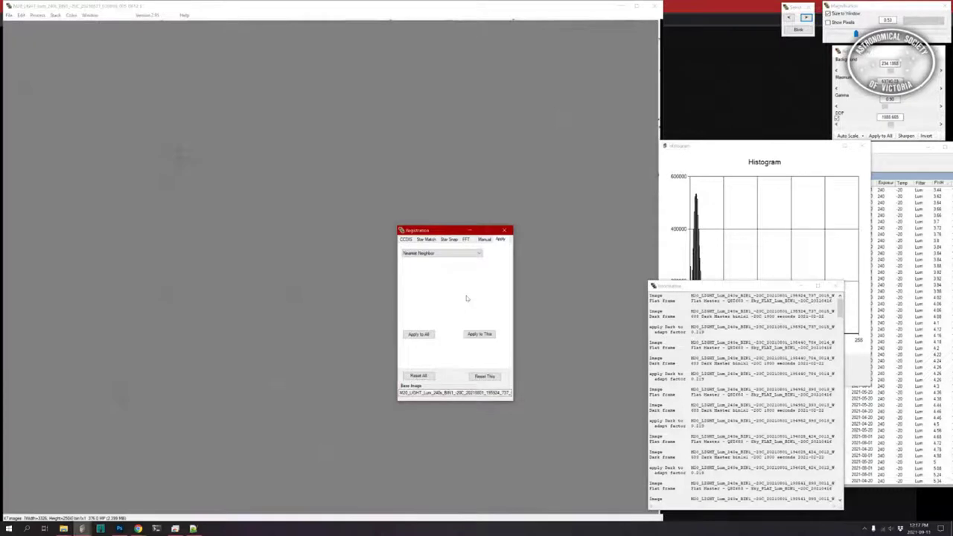
click(417, 334)
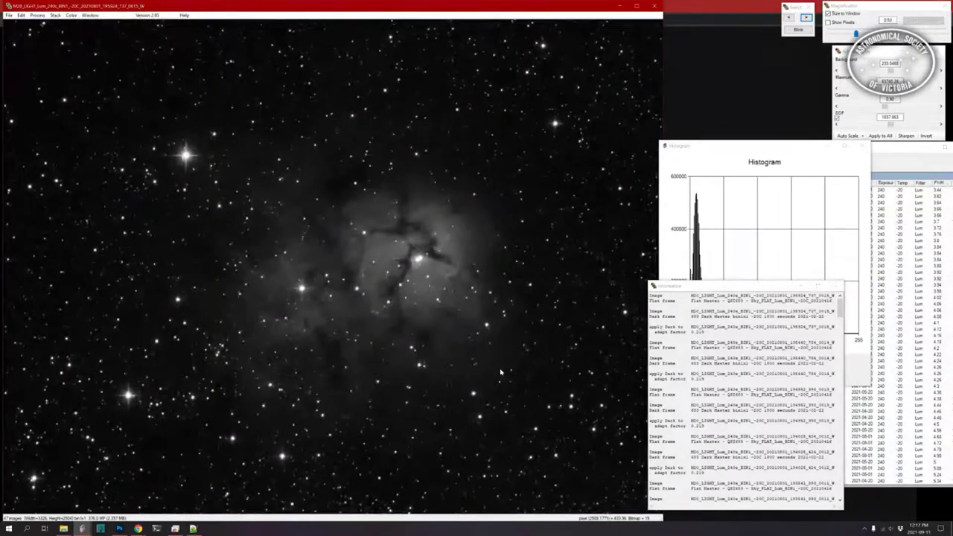
- Compare the two lowest-FWHM aligned frames and blink through the stack to check the alignment
click(885, 148)
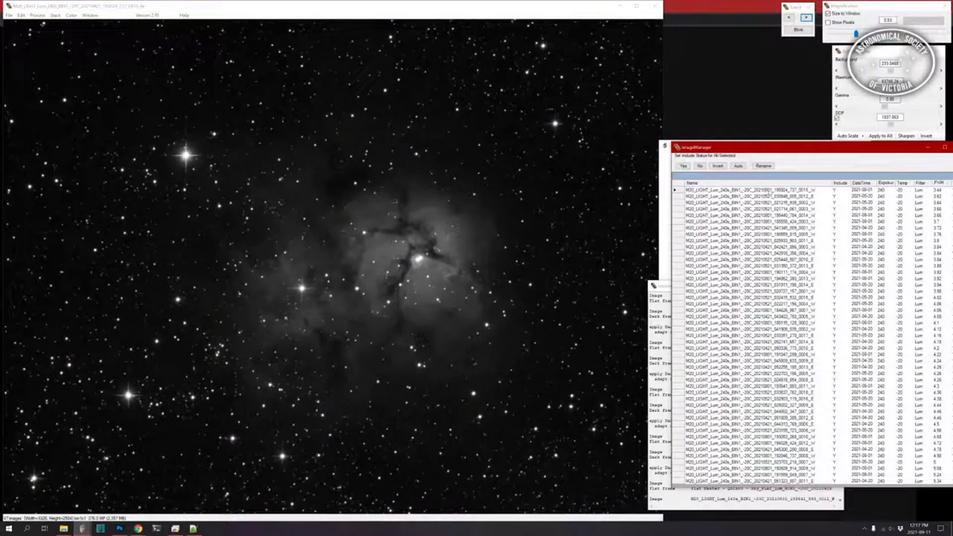
click(771, 191)
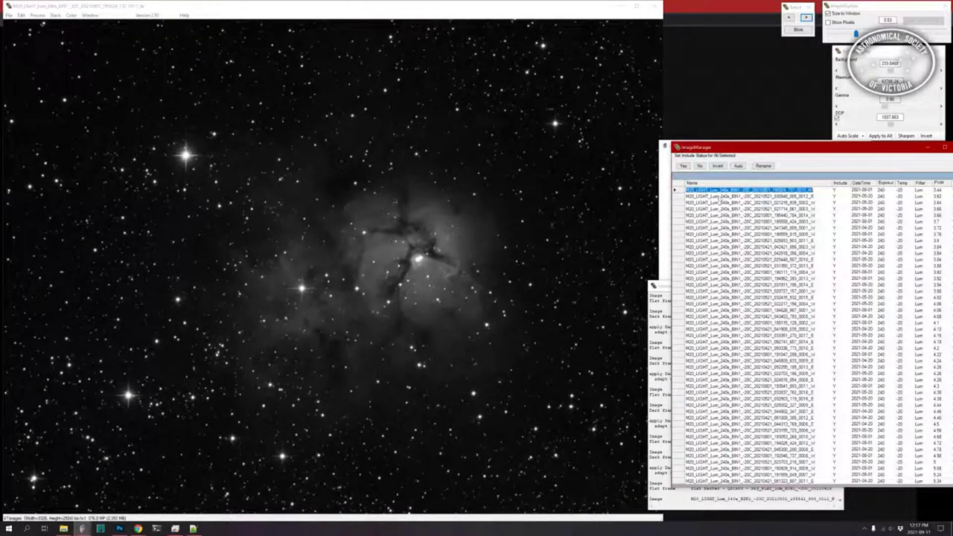
click(719, 196)
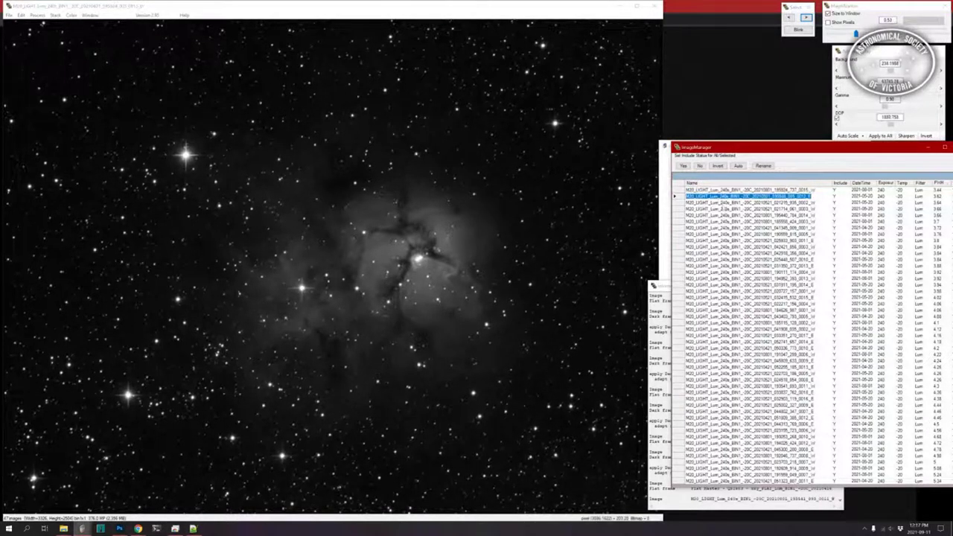
click(798, 30)
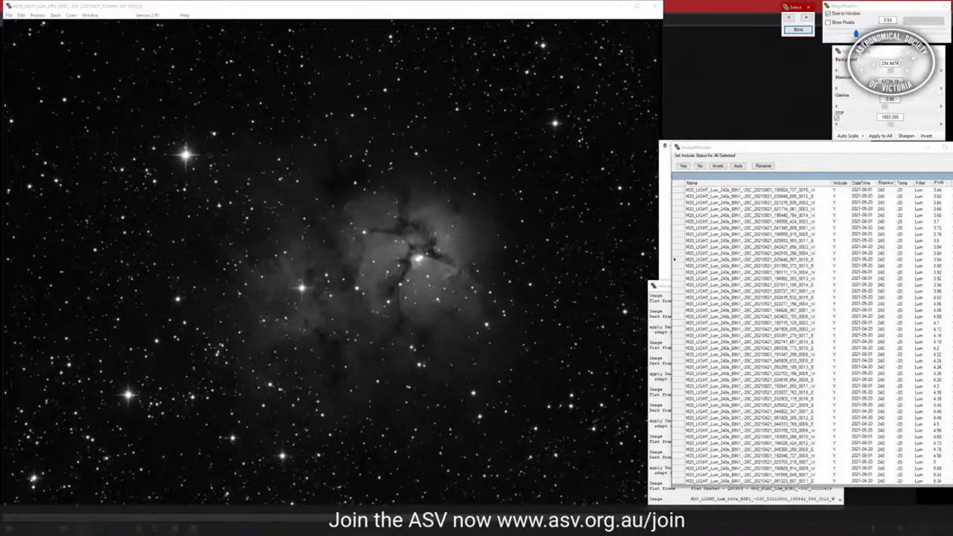
mouse_move(64, 525)
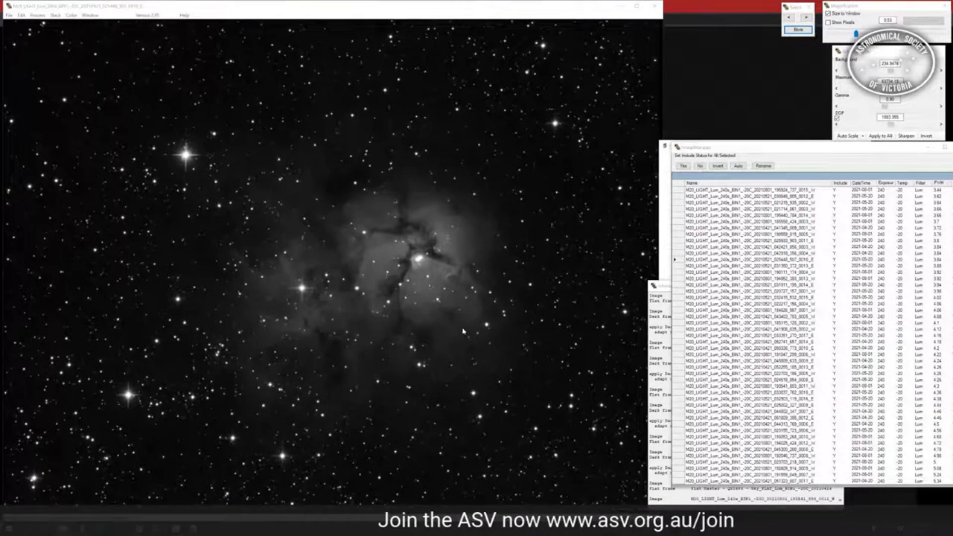
- Save all aligned frames as FITS 32-bit float files in the Aligned folder
click(9, 15)
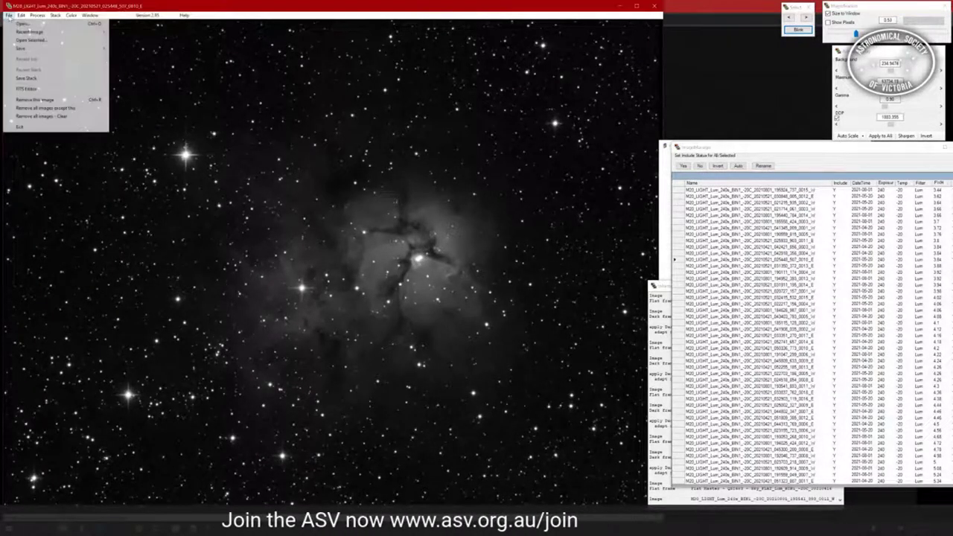
mouse_move(21, 49)
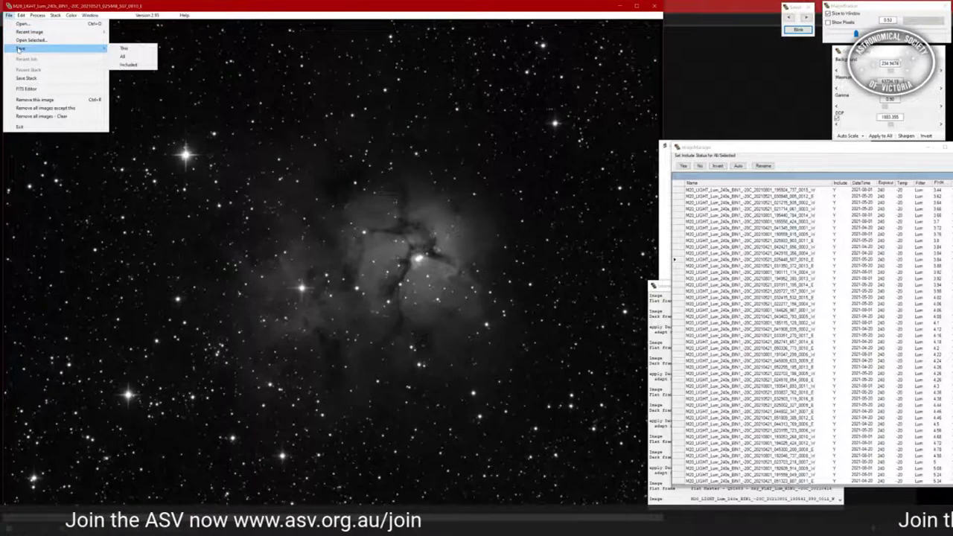
click(123, 57)
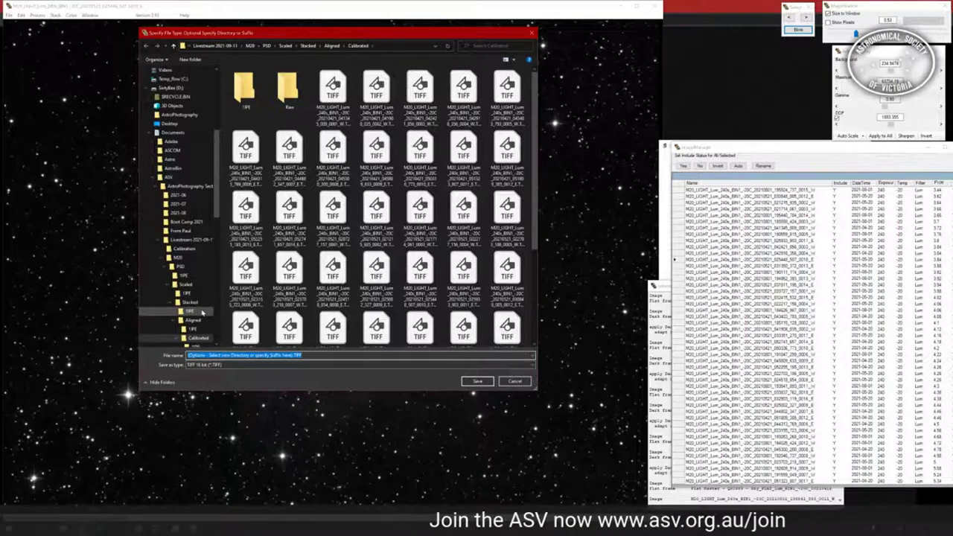
click(195, 318)
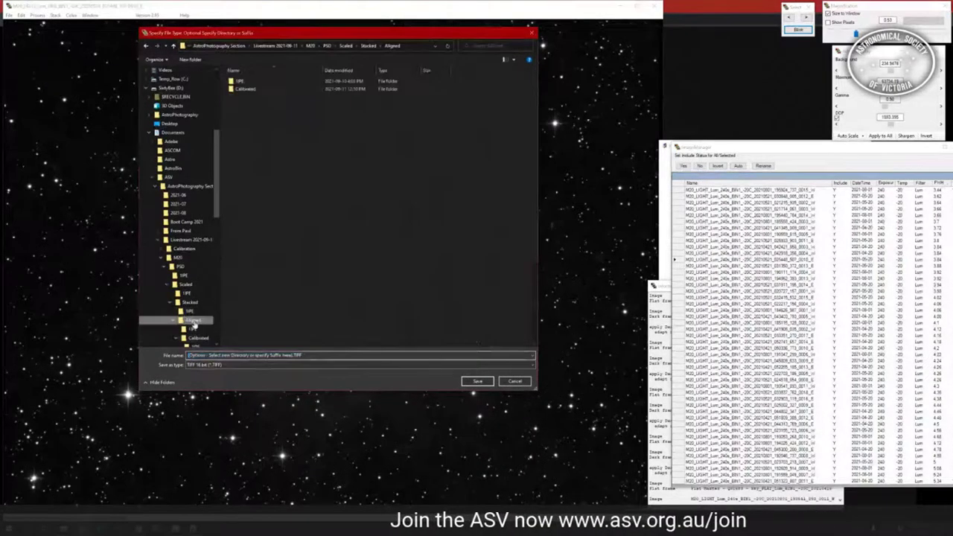
click(320, 365)
click(298, 379)
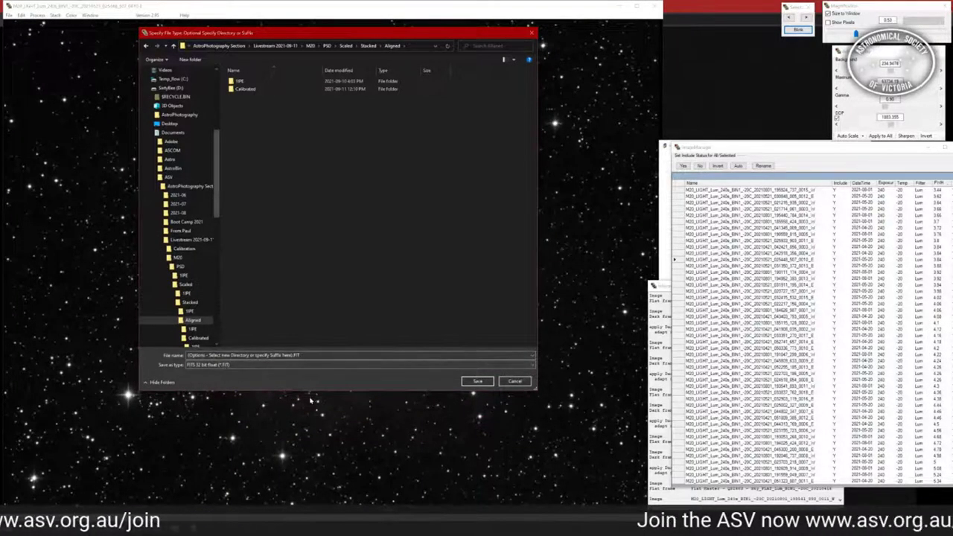
click(471, 382)
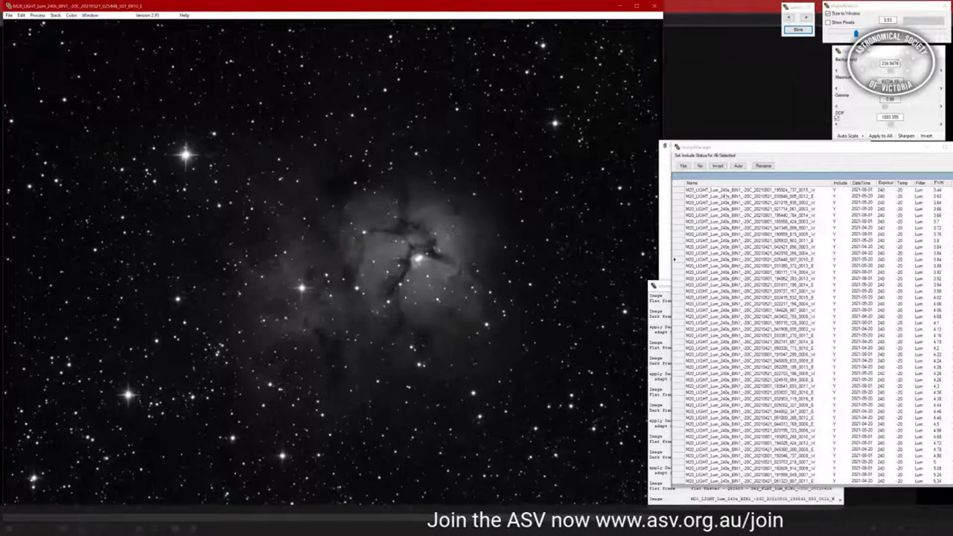
- Make the lowest-FWHM frame current and bring up the stack's Normalize control options
click(748, 190)
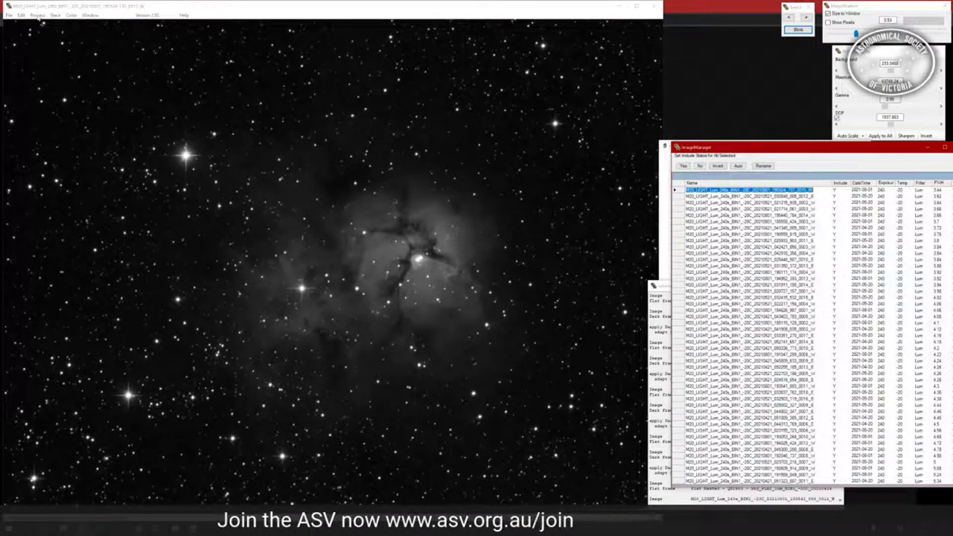
click(38, 16)
mouse_move(55, 15)
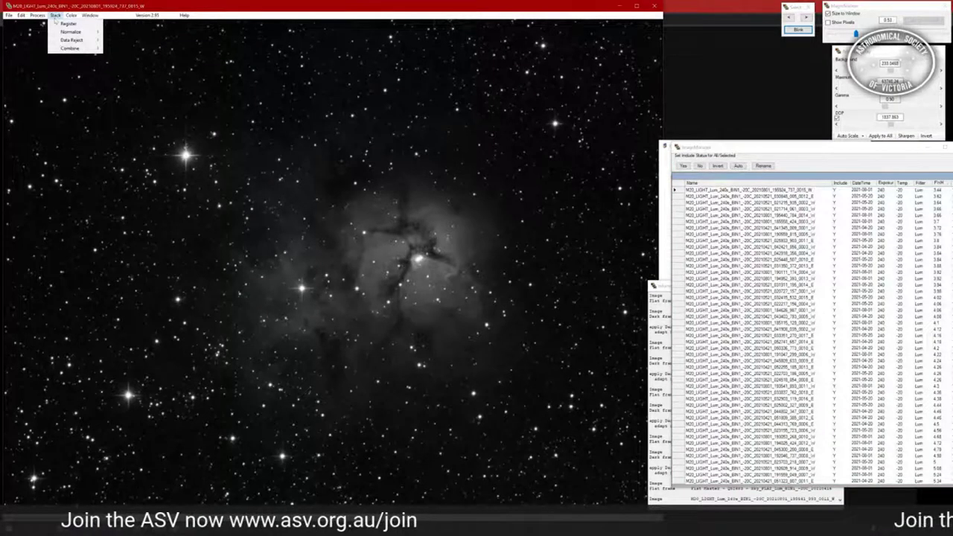
mouse_move(71, 32)
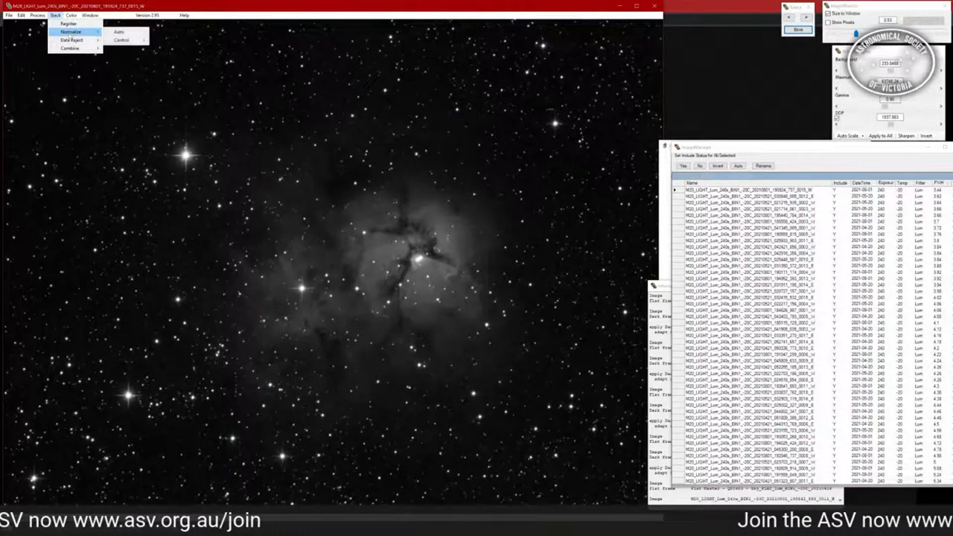
mouse_move(119, 41)
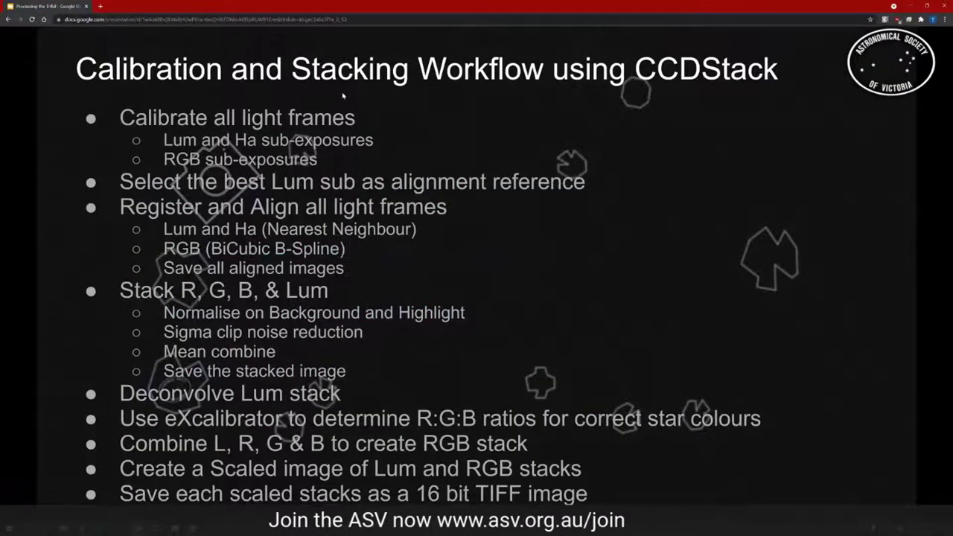
- Return to CCDStack, move the Image Manager clear of the display controls, auto-scale the lowest-FWHM frame and lower its DDP to about 779
key(alt+Tab)
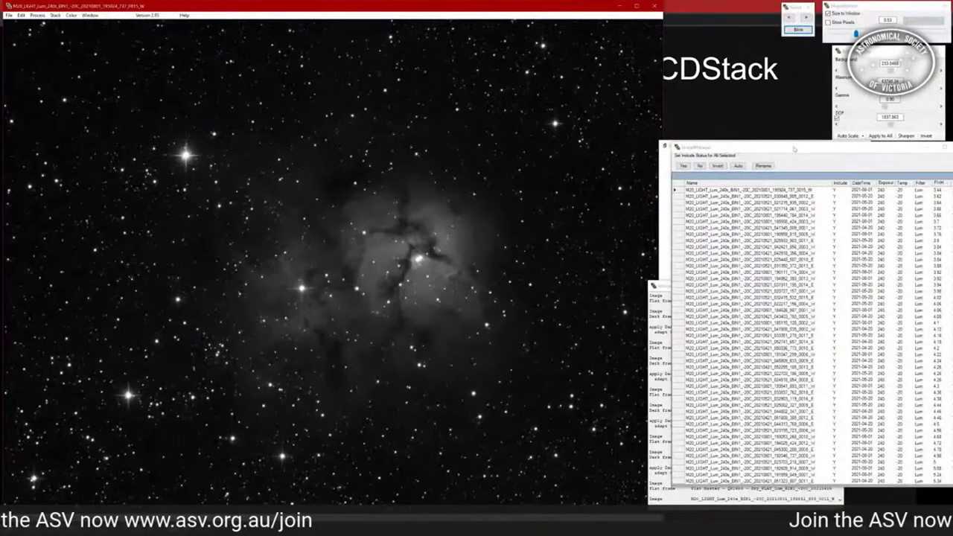
drag(794, 149, 767, 173)
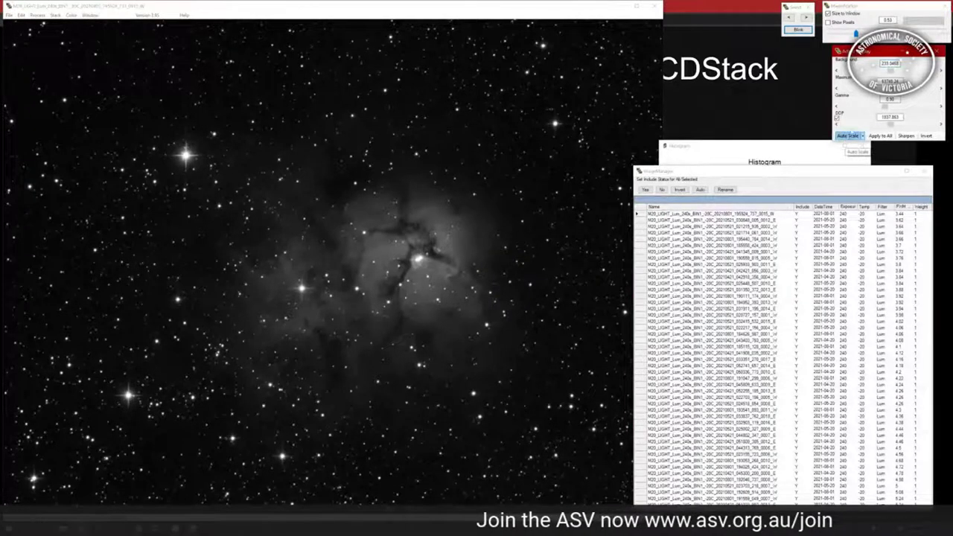
click(849, 135)
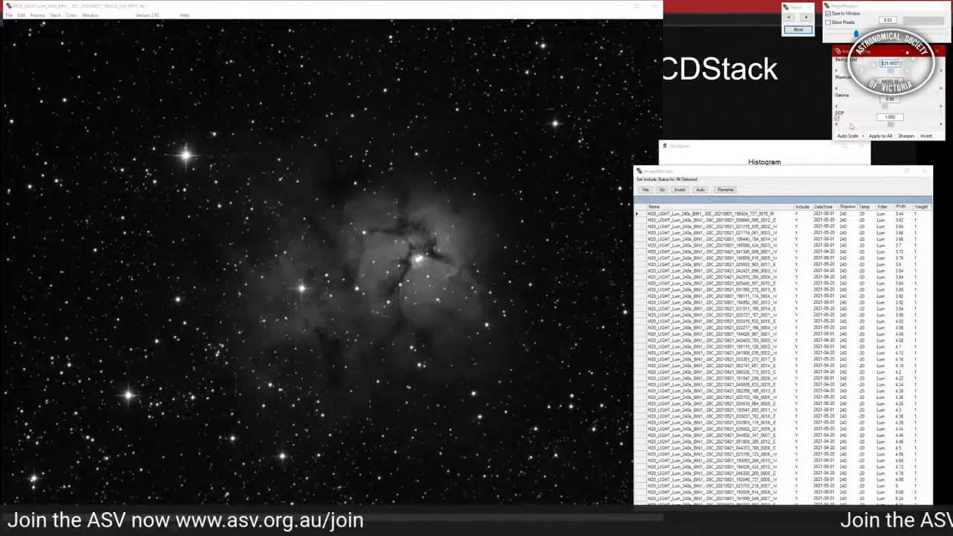
click(887, 125)
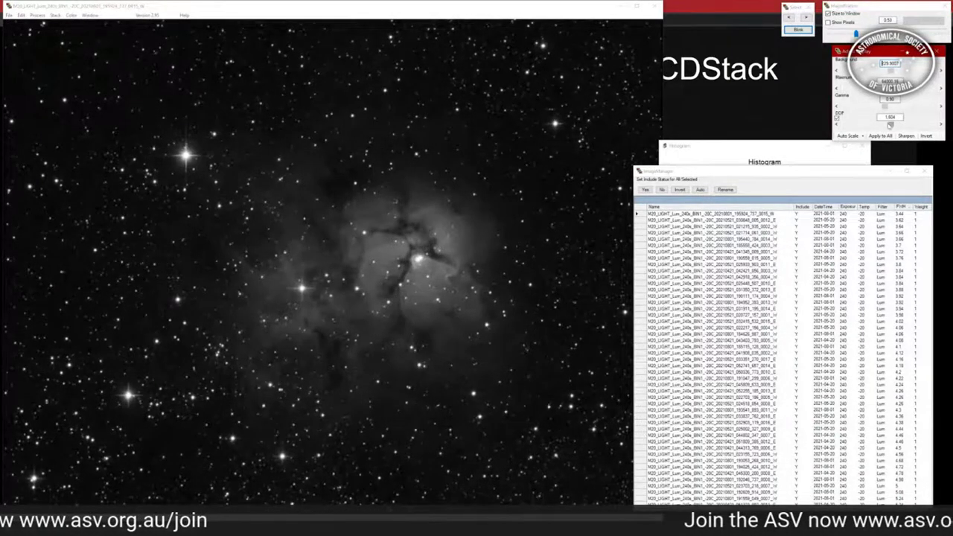
click(890, 124)
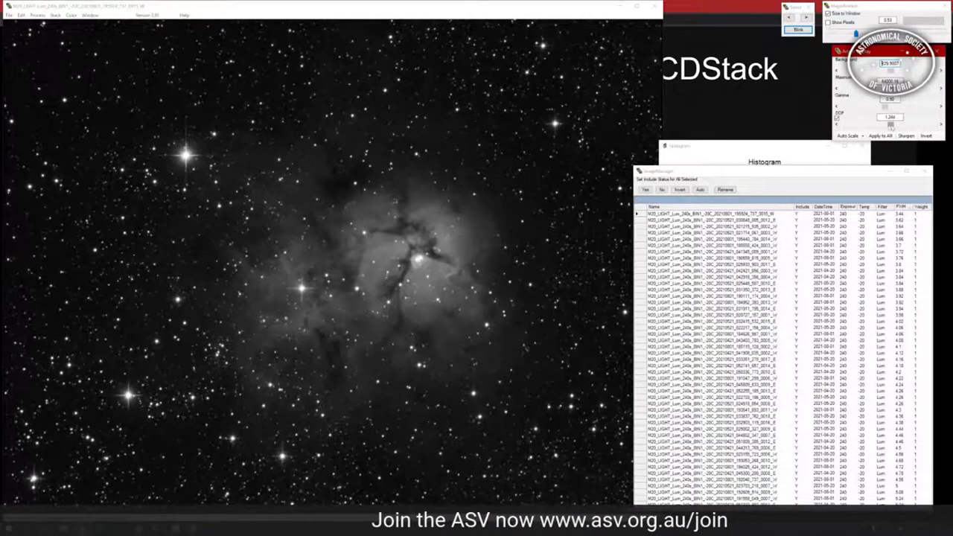
click(890, 125)
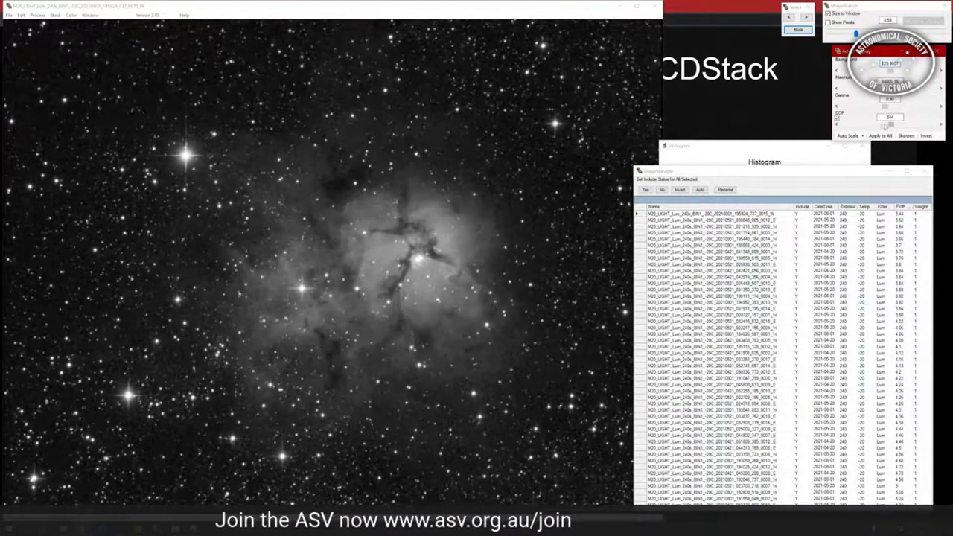
drag(890, 124, 888, 124)
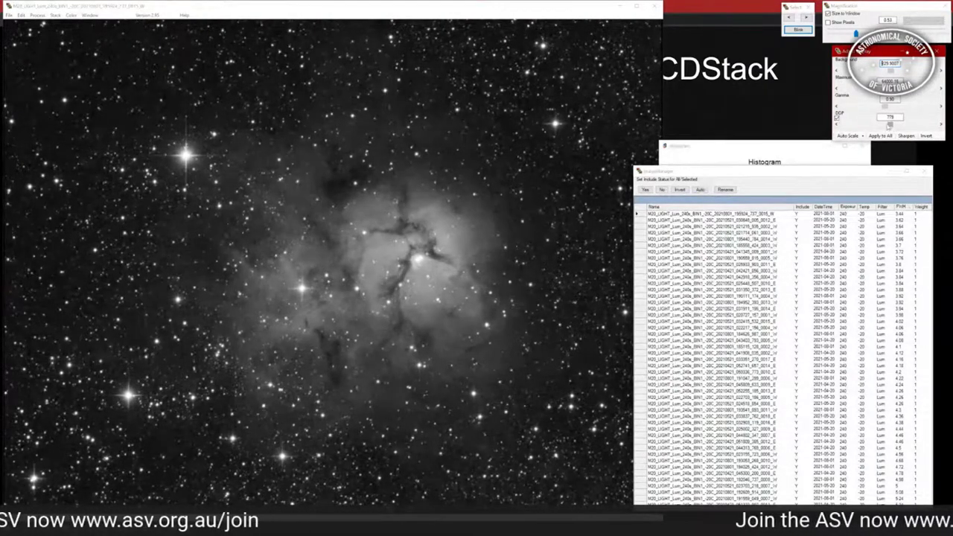
- Lower the DDP to about 390 for all frames and blink through the stack to compare them
drag(885, 124, 881, 126)
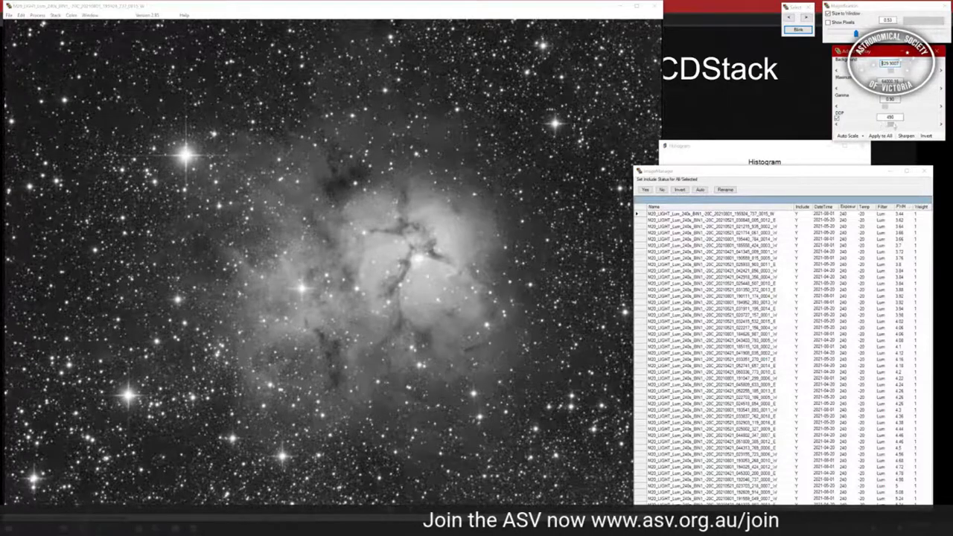
drag(881, 126, 884, 125)
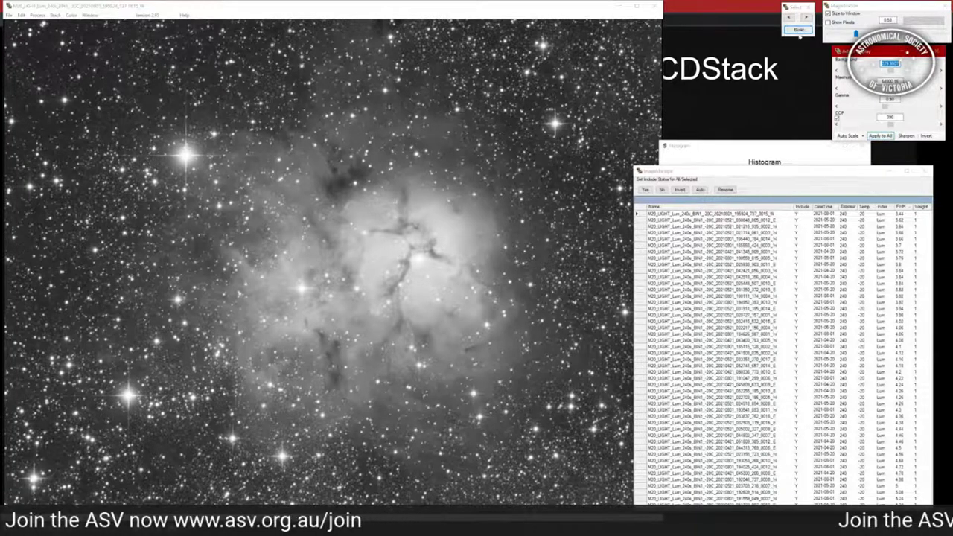
click(805, 18)
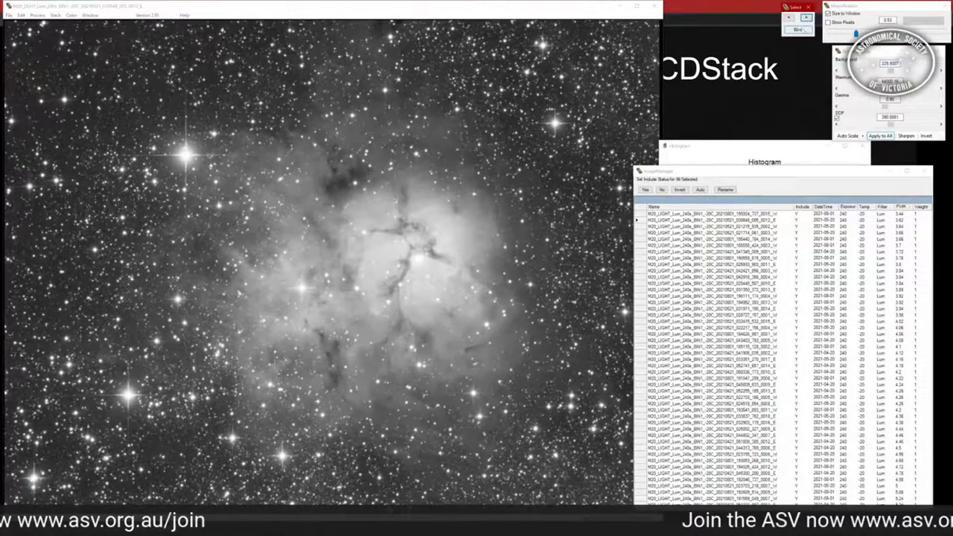
click(798, 30)
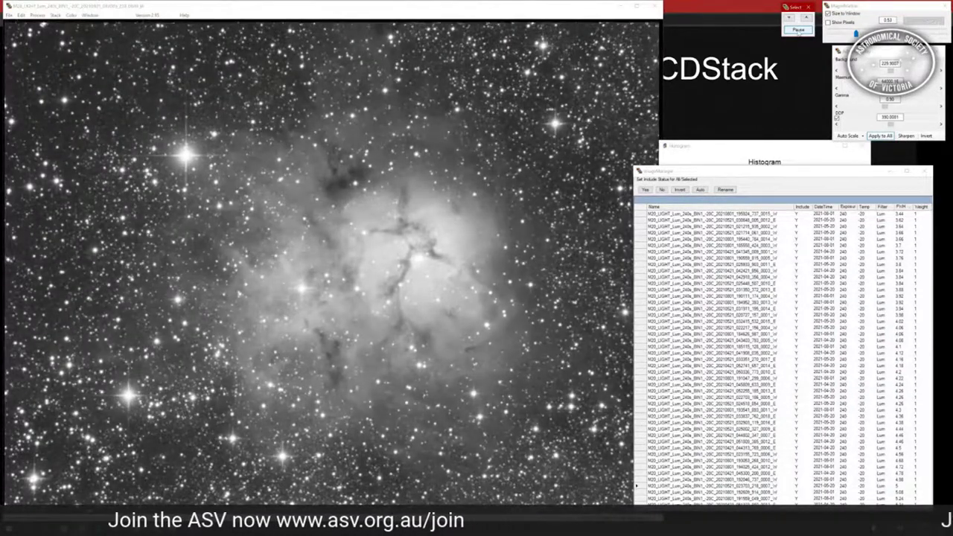
click(798, 30)
- Make the lowest-FWHM frame current again and move the Image Manager aside
click(759, 172)
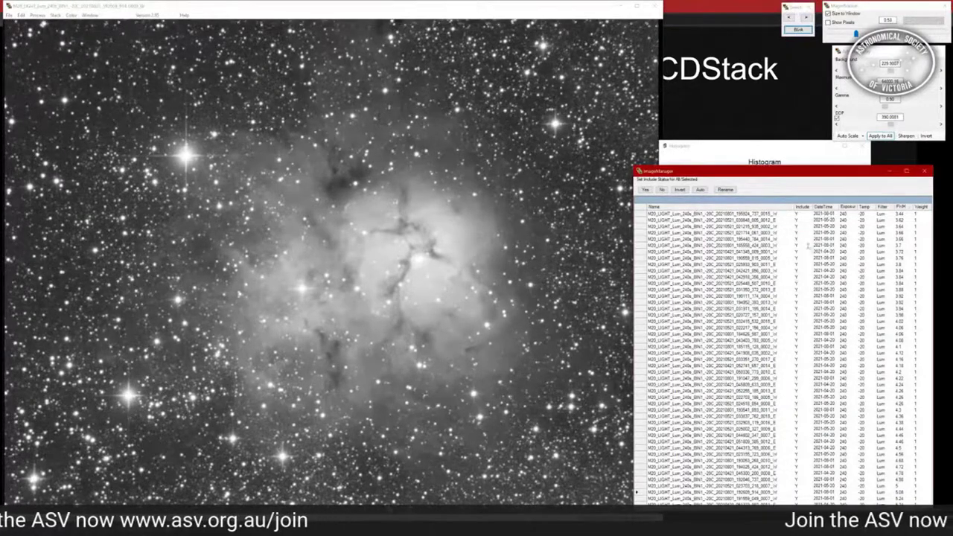
click(707, 213)
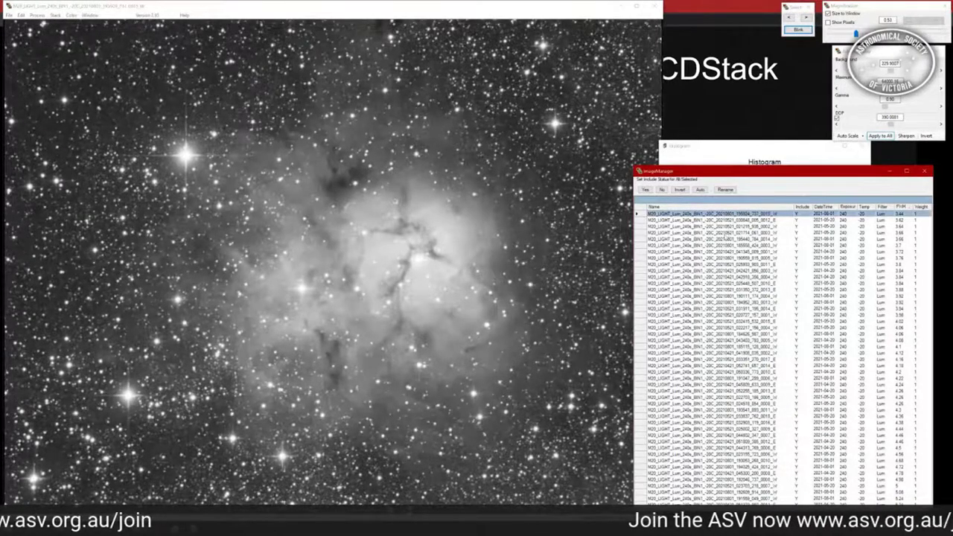
drag(717, 167, 766, 160)
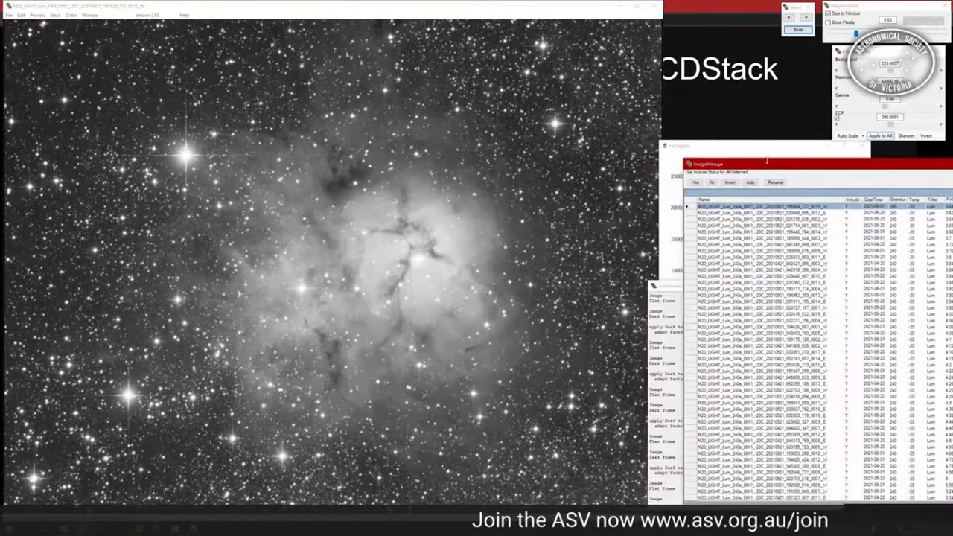
- Start the Normalize control for both scalar and offset, accepting a small rectangle near the image's upper-left corner as the background area
click(55, 15)
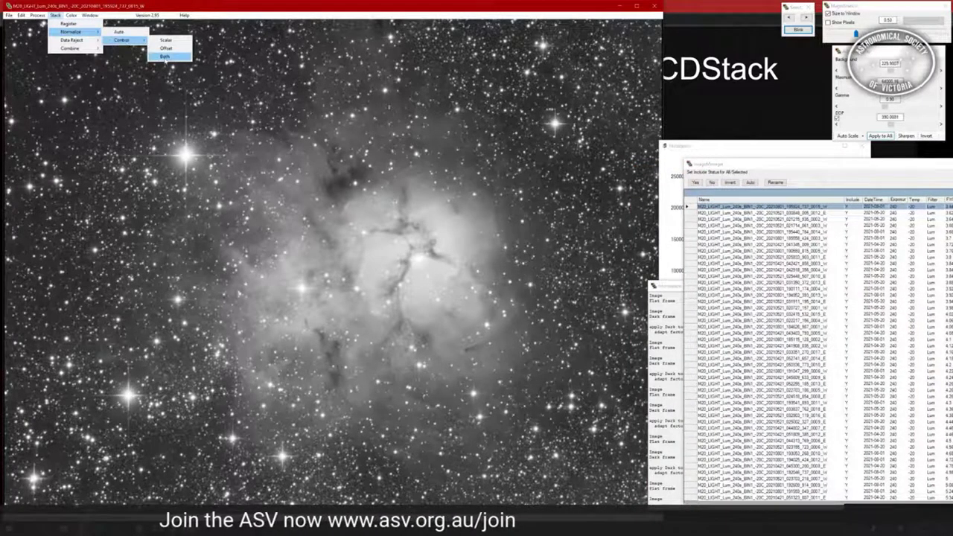
click(165, 56)
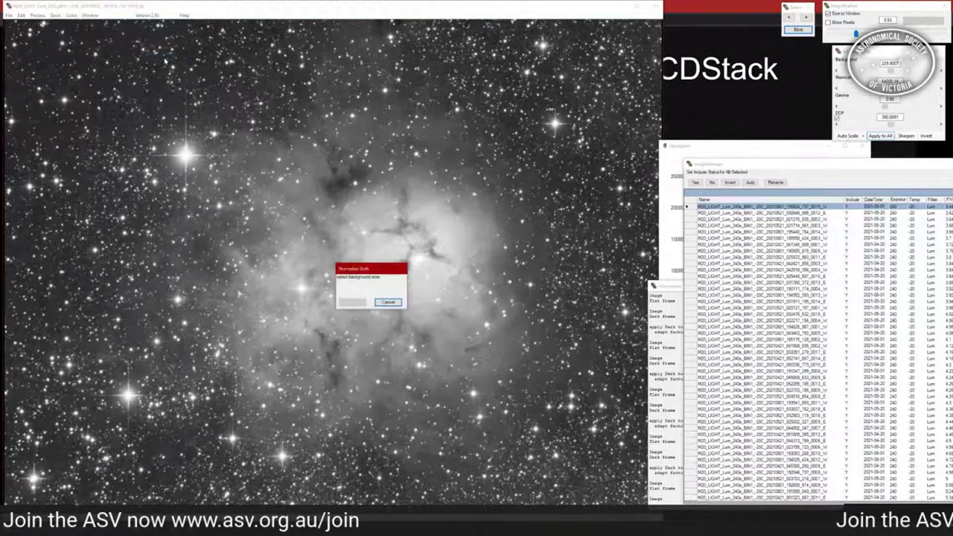
click(45, 40)
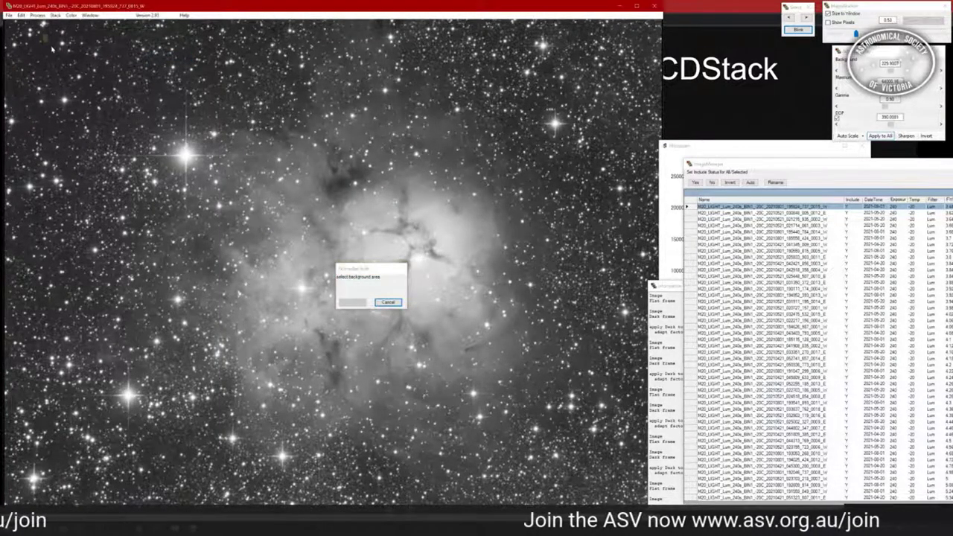
drag(44, 37, 54, 55)
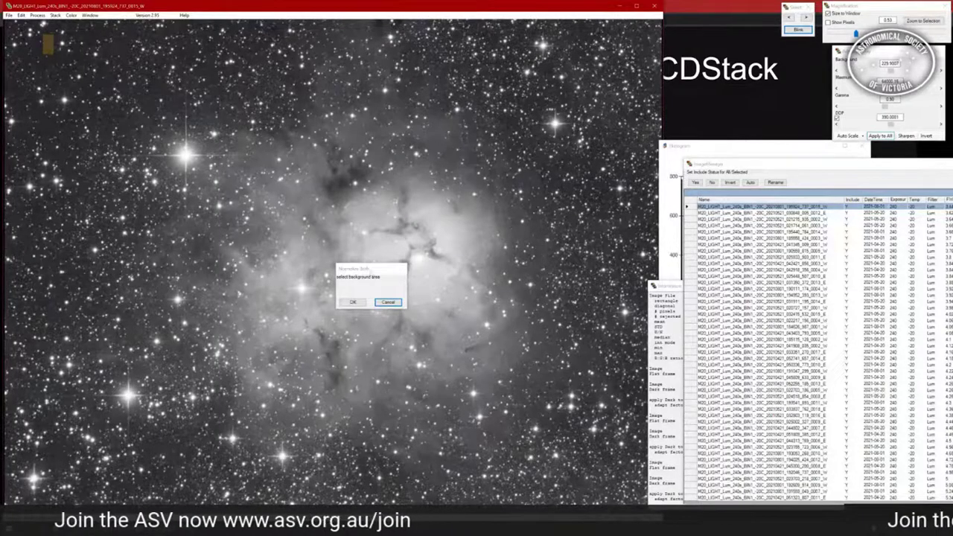
drag(364, 268, 220, 263)
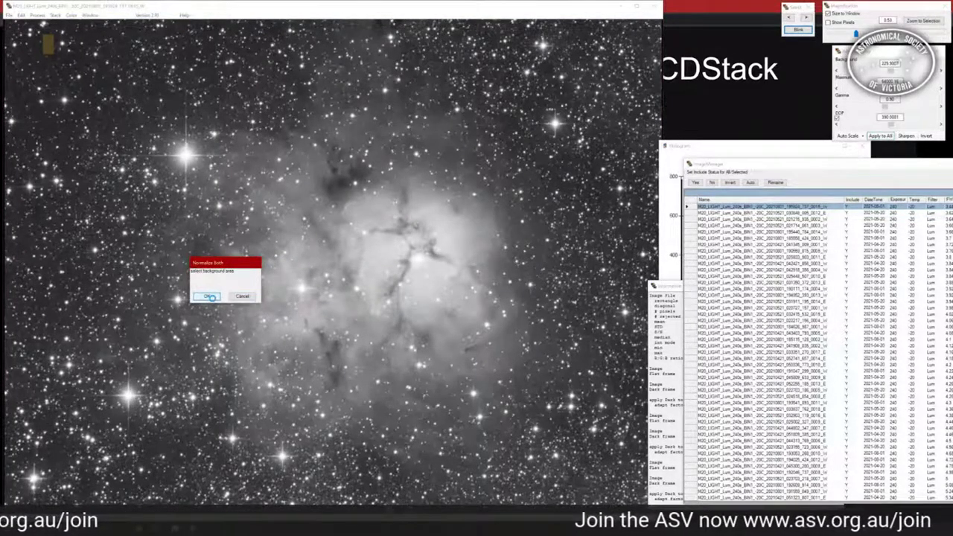
click(206, 297)
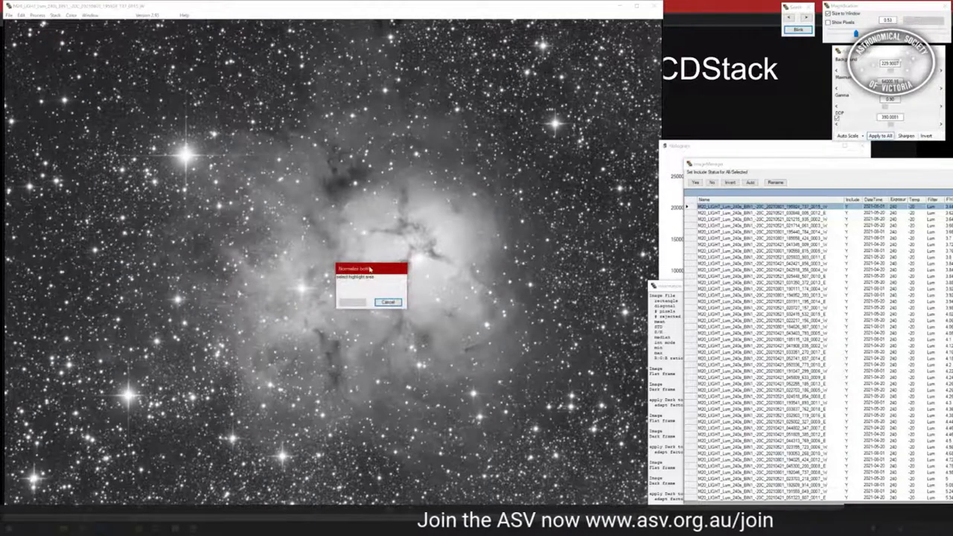
- Normalize the stack with a rectangle across the nebula's bright core as the highlight area, and review the resulting offsets and scales
drag(365, 269, 207, 279)
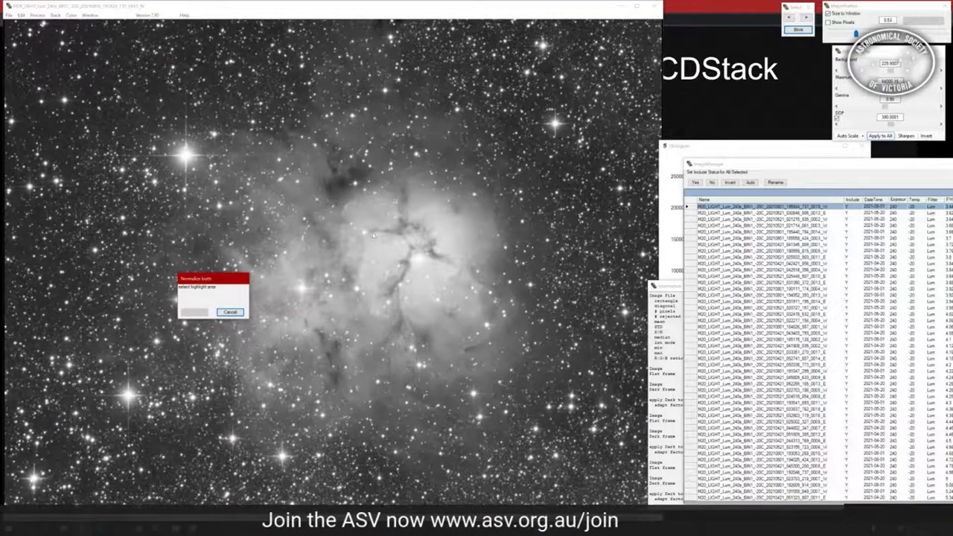
drag(372, 240, 438, 254)
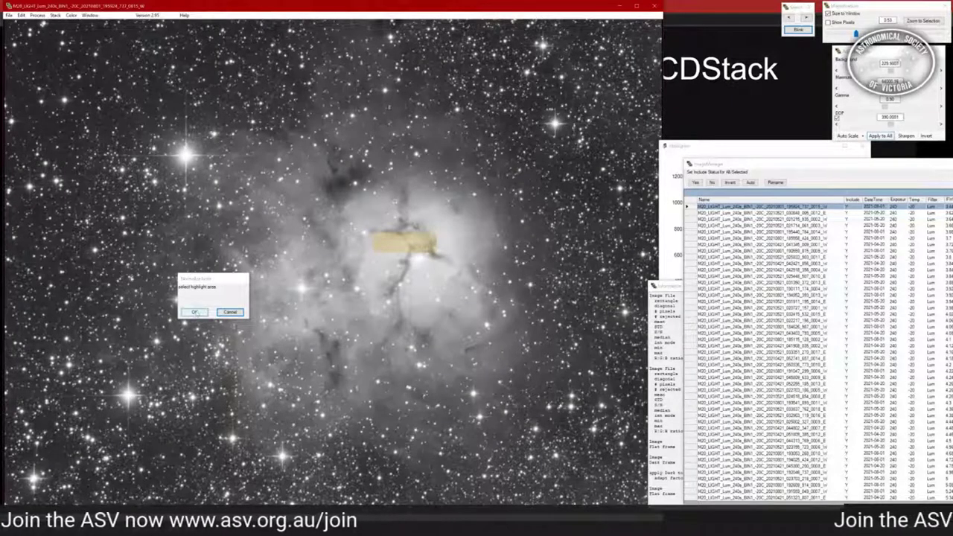
click(195, 311)
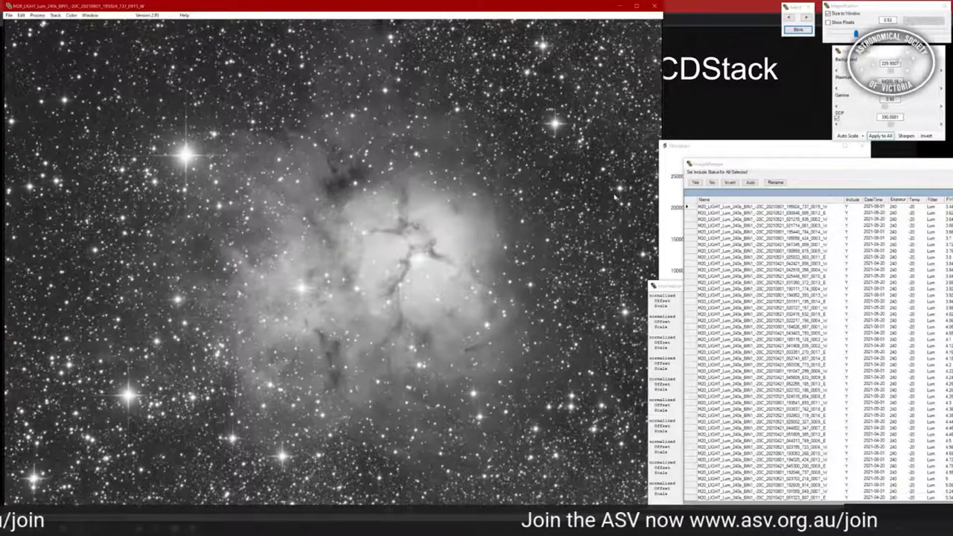
drag(796, 164, 734, 161)
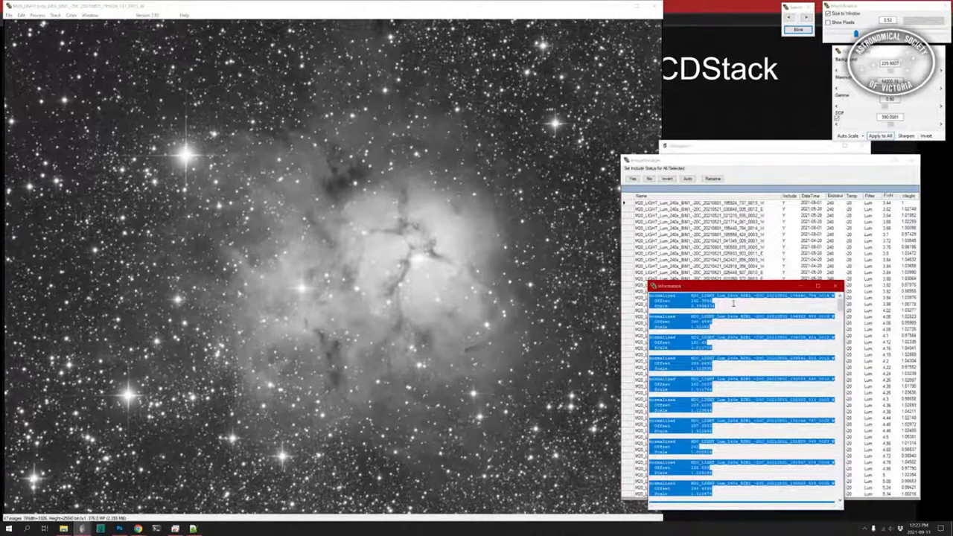
click(721, 321)
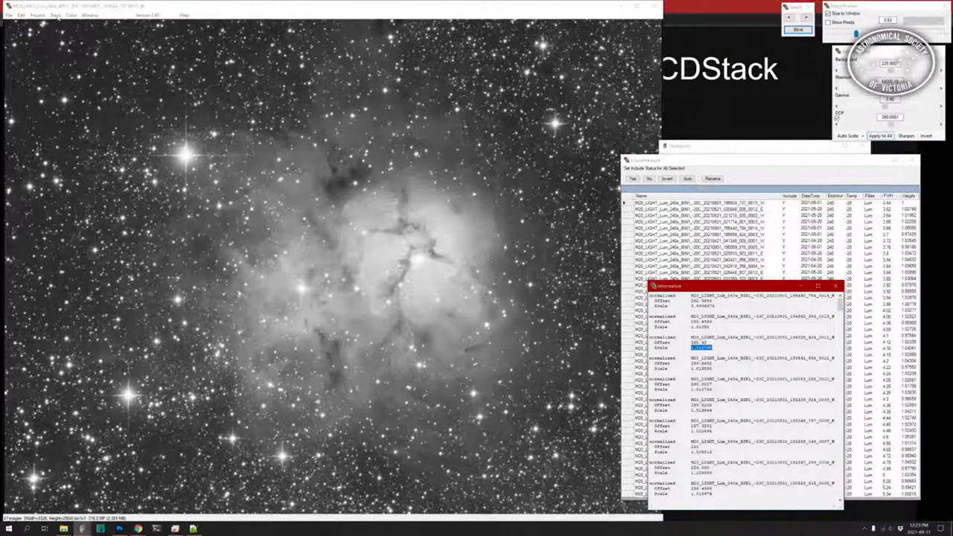
- Apply an STD sigma reject with factor 2.2 to all frames and move the Image Manager clear of the image
click(55, 15)
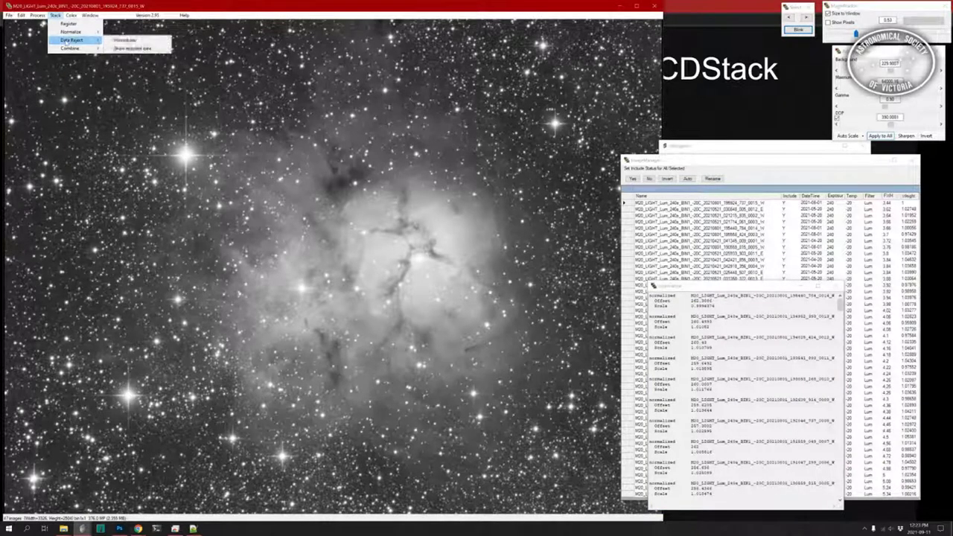
click(119, 41)
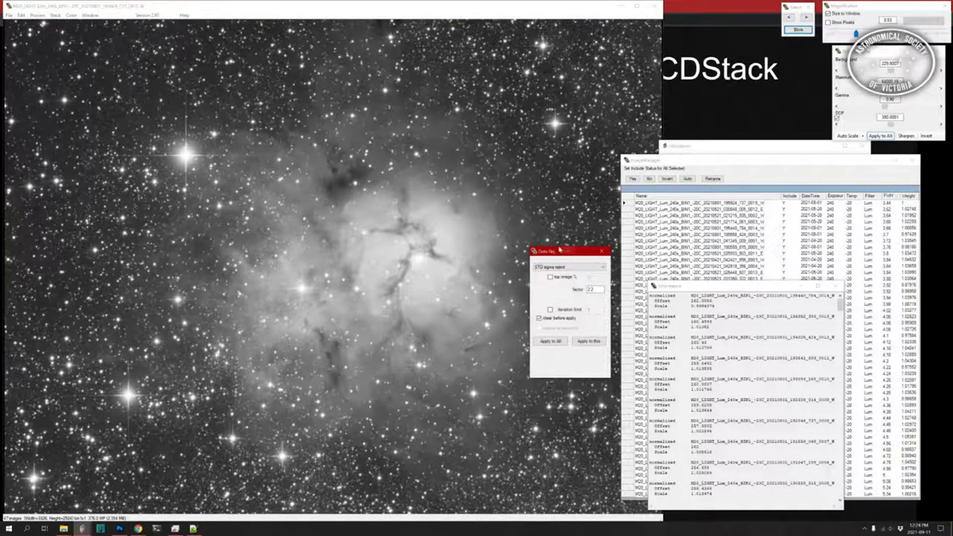
drag(548, 252, 549, 274)
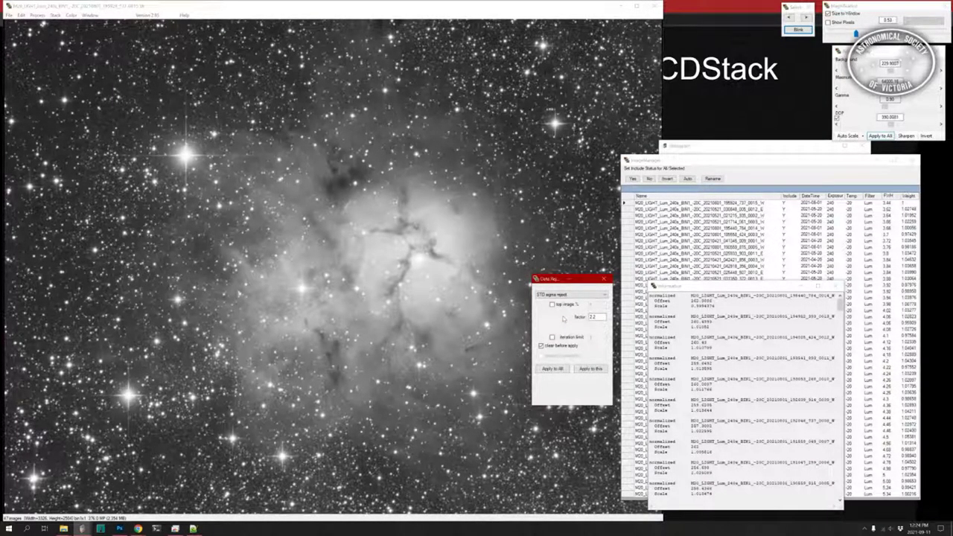
click(550, 370)
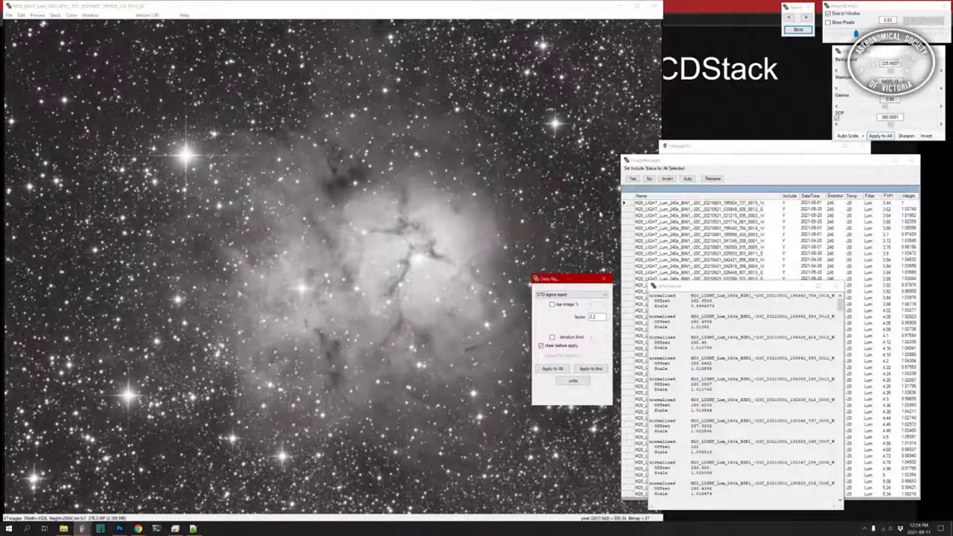
drag(552, 281, 695, 296)
drag(753, 165, 793, 162)
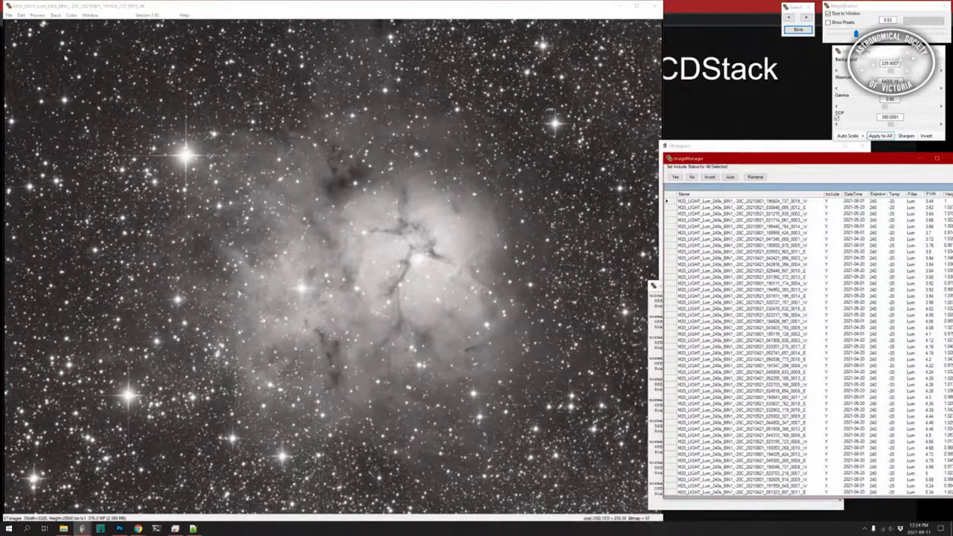
- Select the whole current frame to examine its rejected-pixel statistics, and clear the selection
click(6, 22)
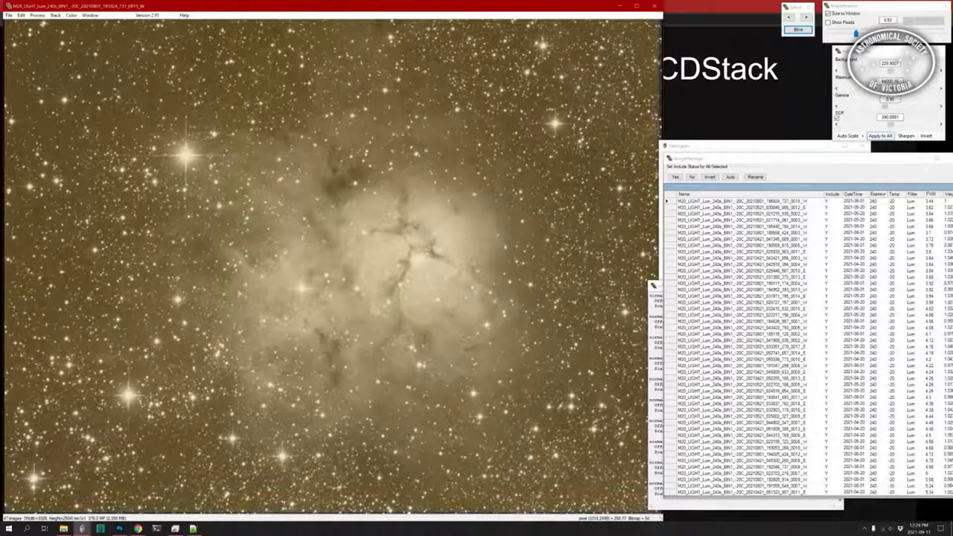
click(667, 506)
click(758, 331)
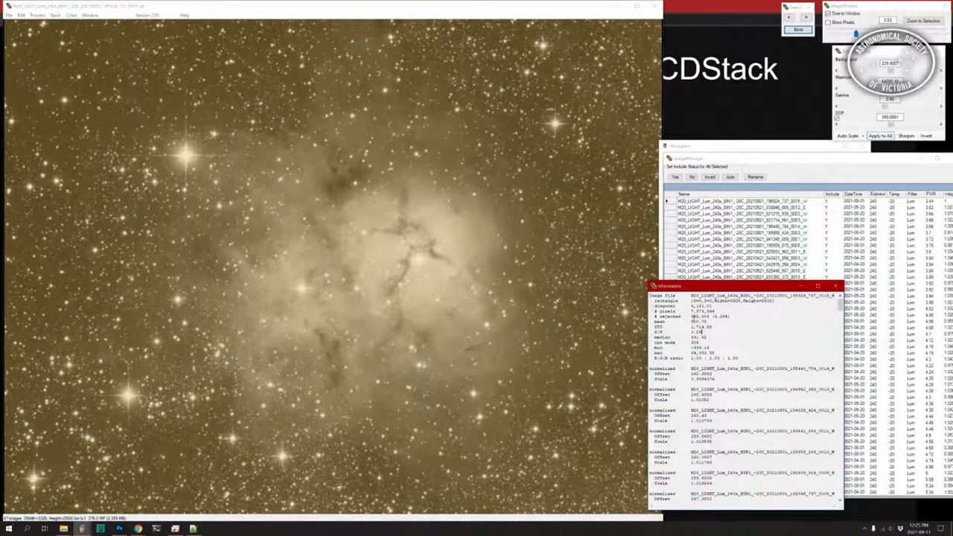
drag(712, 316, 727, 317)
click(498, 109)
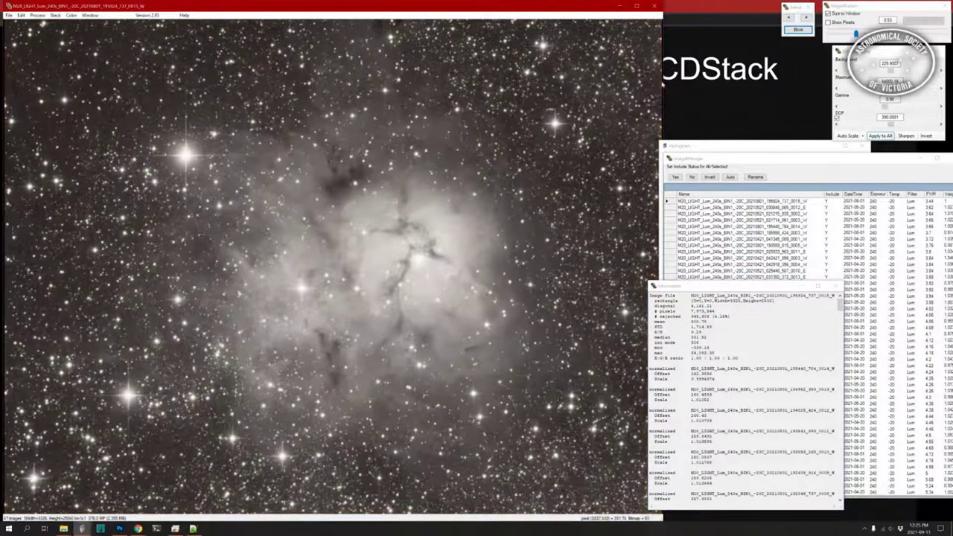
- Go through the following frames of the stack one by one to examine their rejected pixels
click(806, 18)
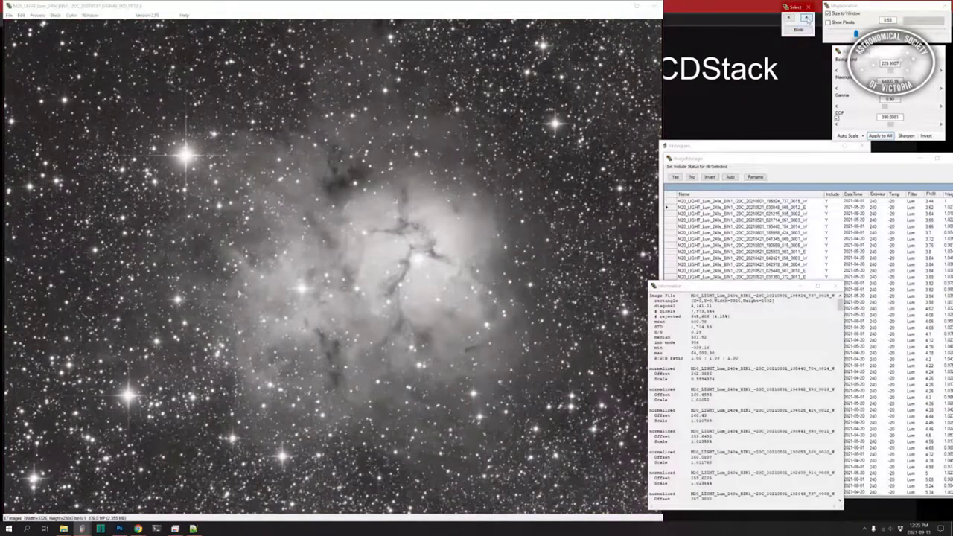
click(806, 18)
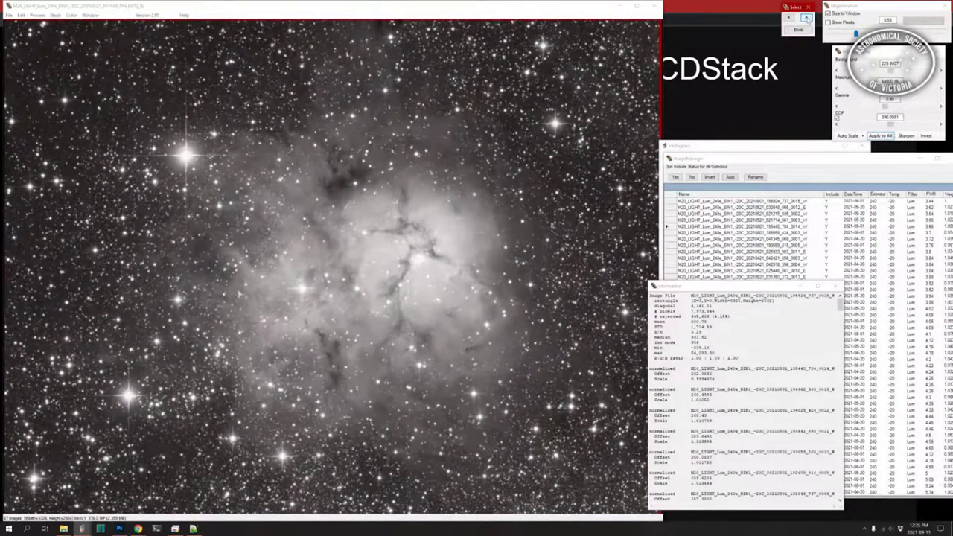
click(806, 18)
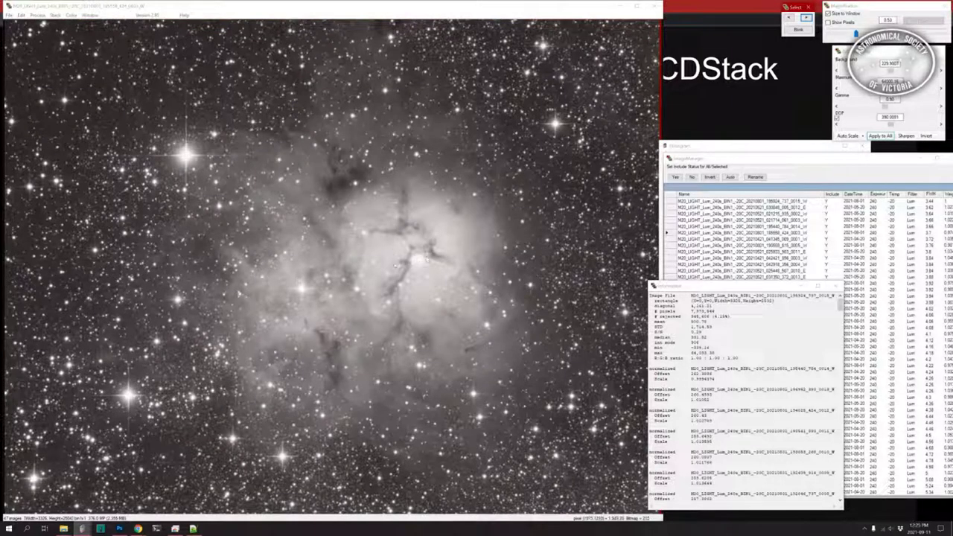
click(806, 17)
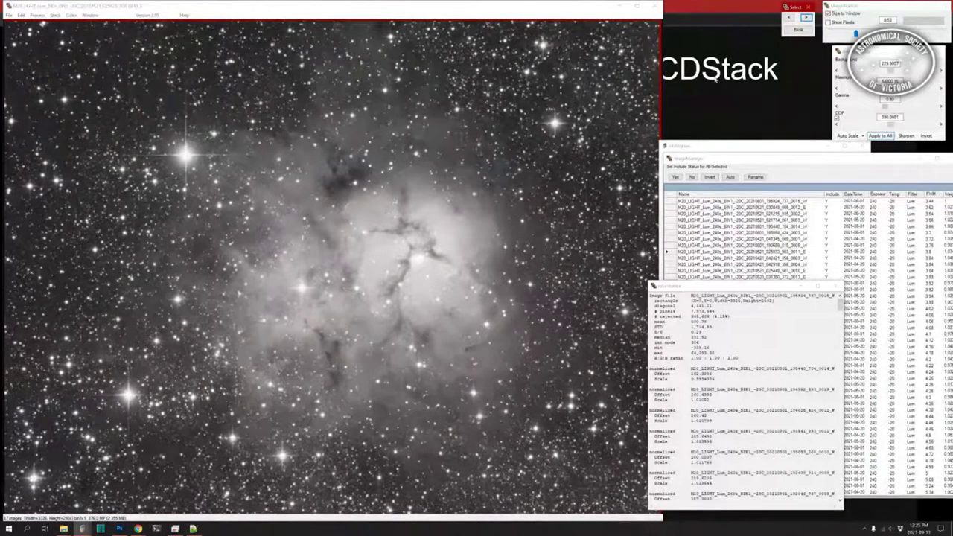
click(806, 16)
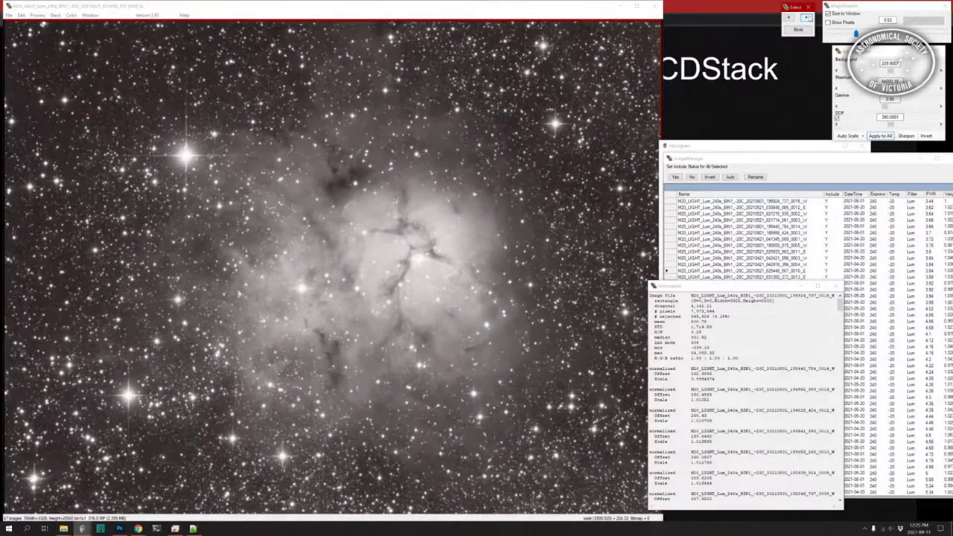
click(806, 16)
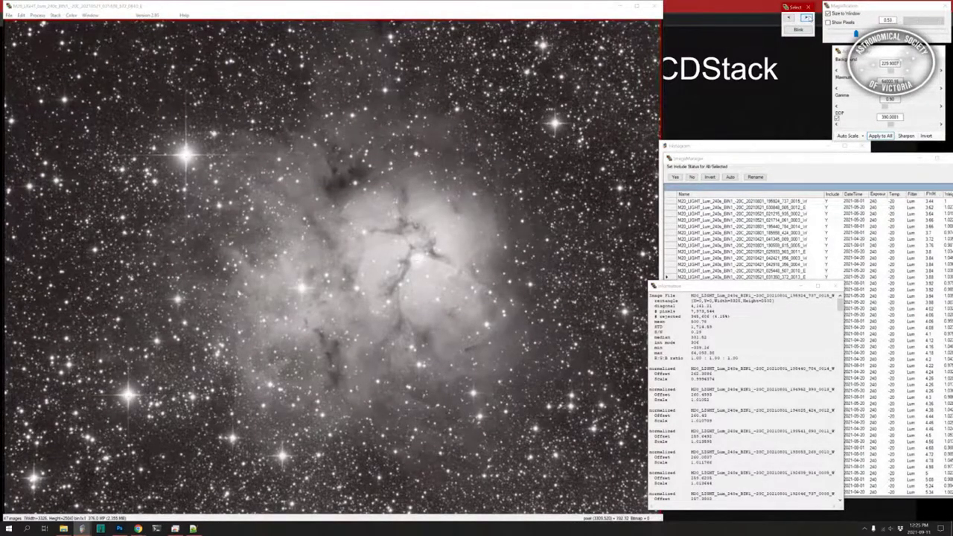
click(806, 17)
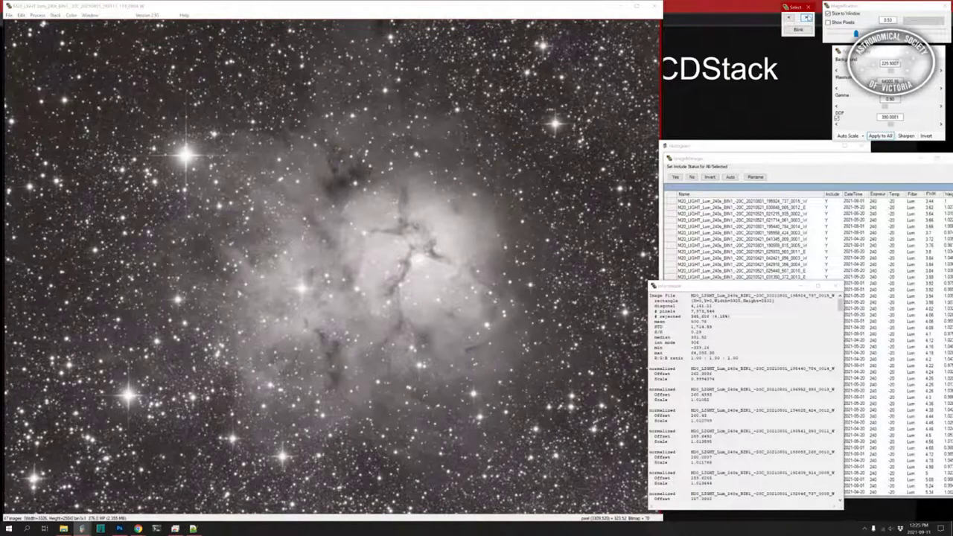
click(806, 16)
click(806, 16)
- Combine the stack of Lum frames into a single mean image
click(56, 16)
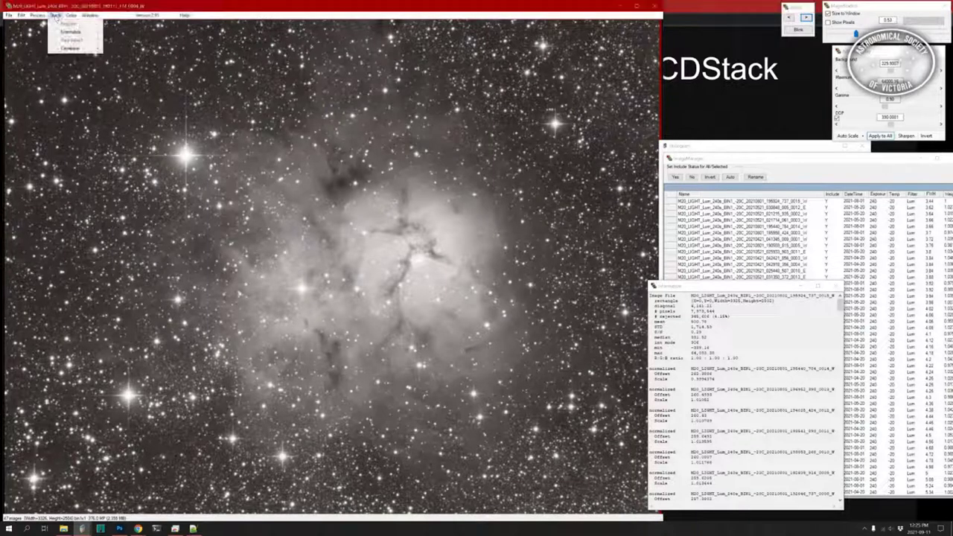
mouse_move(69, 48)
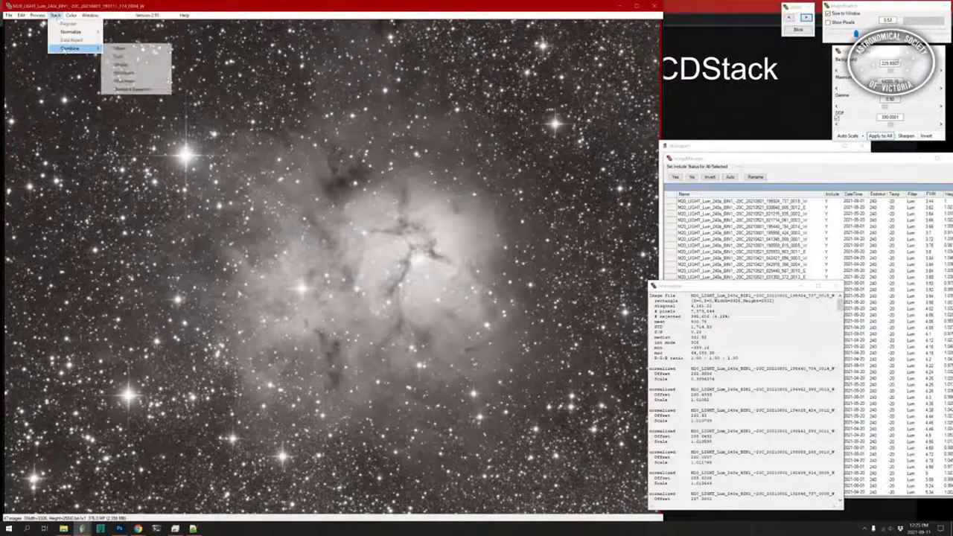
click(120, 48)
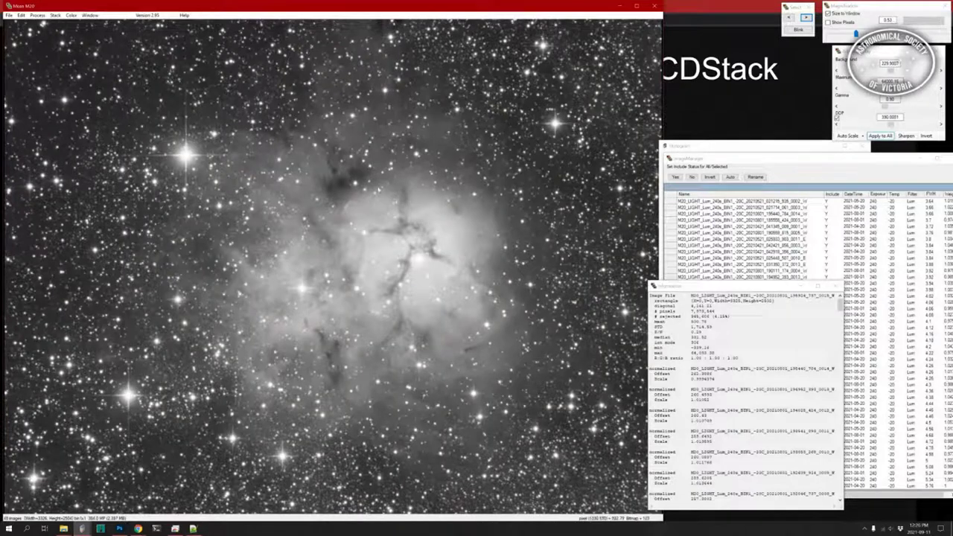
- Select the Mean M20 image in the Image Manager and remove all other images from the stack
click(798, 170)
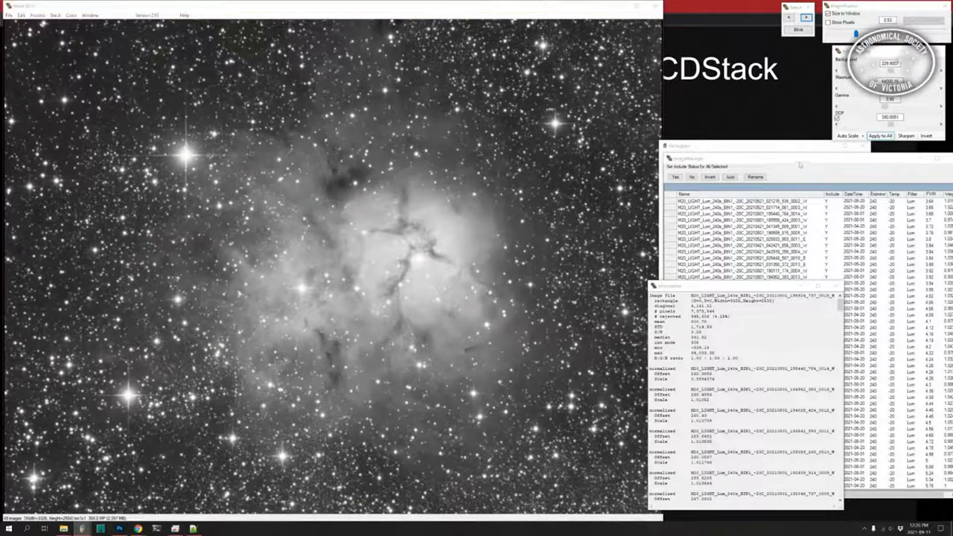
click(687, 485)
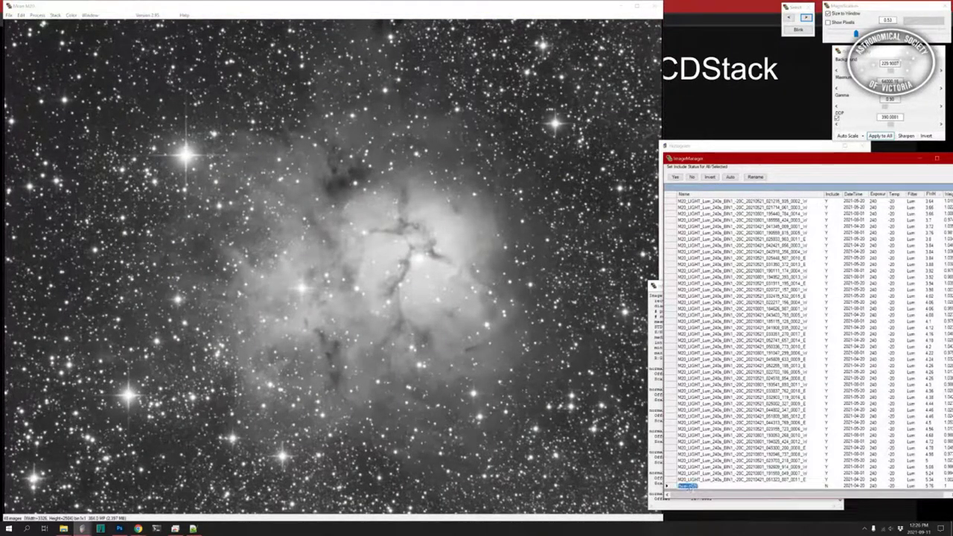
click(9, 15)
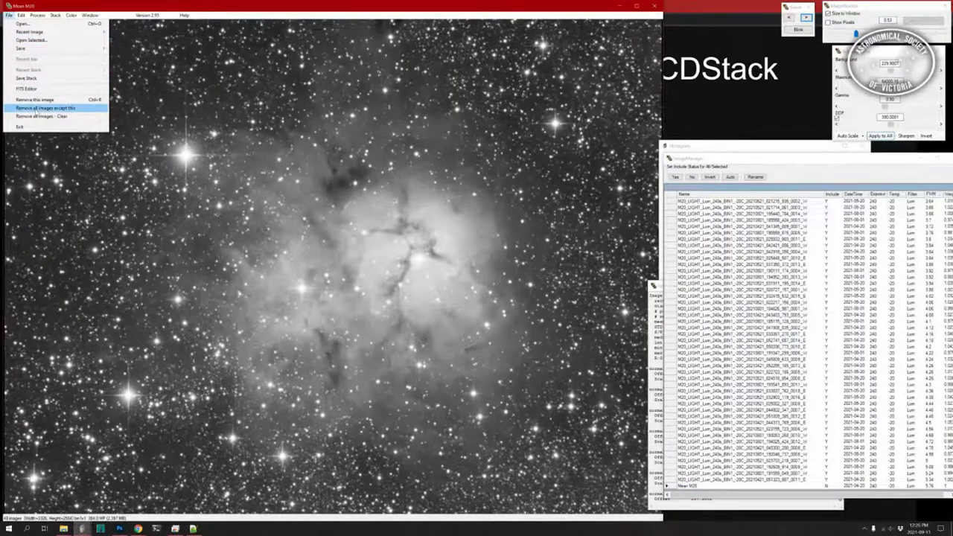
click(35, 110)
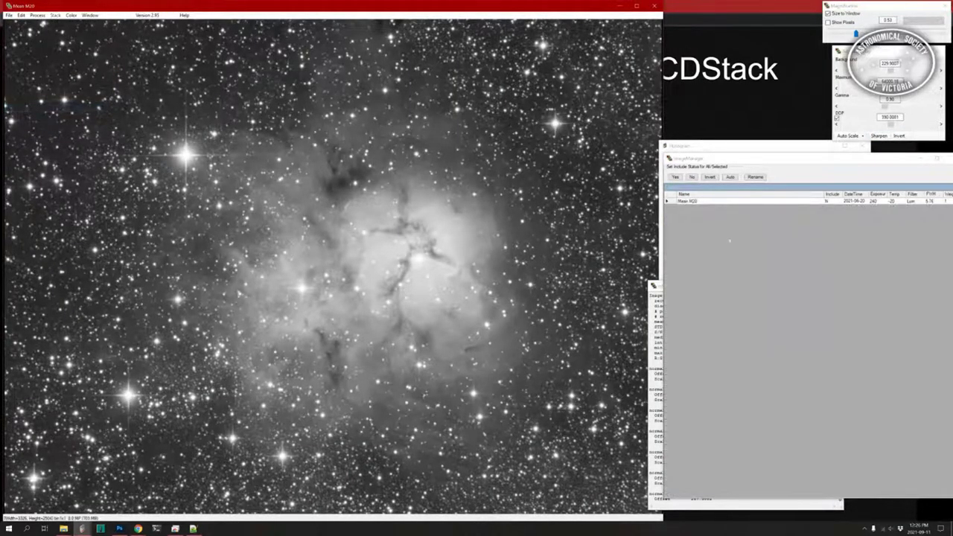
- Rename only the mean image by modifying its existing name with the suffix _Lum
click(755, 177)
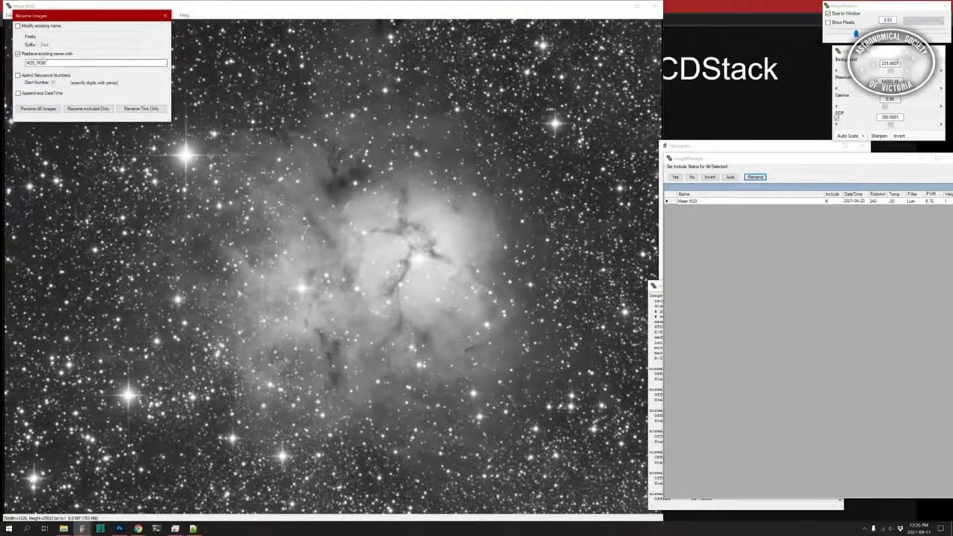
click(18, 26)
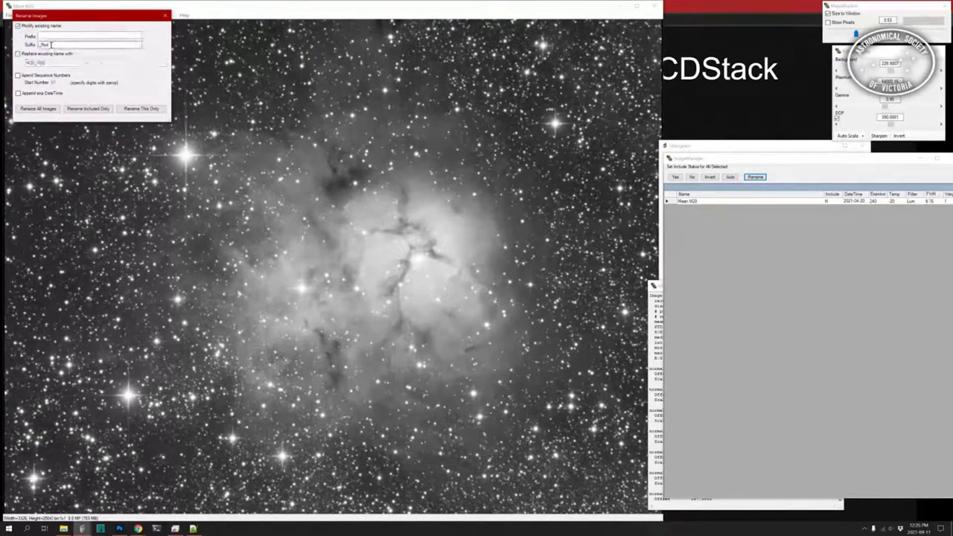
click(43, 45)
double_click(43, 44)
text(_Lum)
click(140, 109)
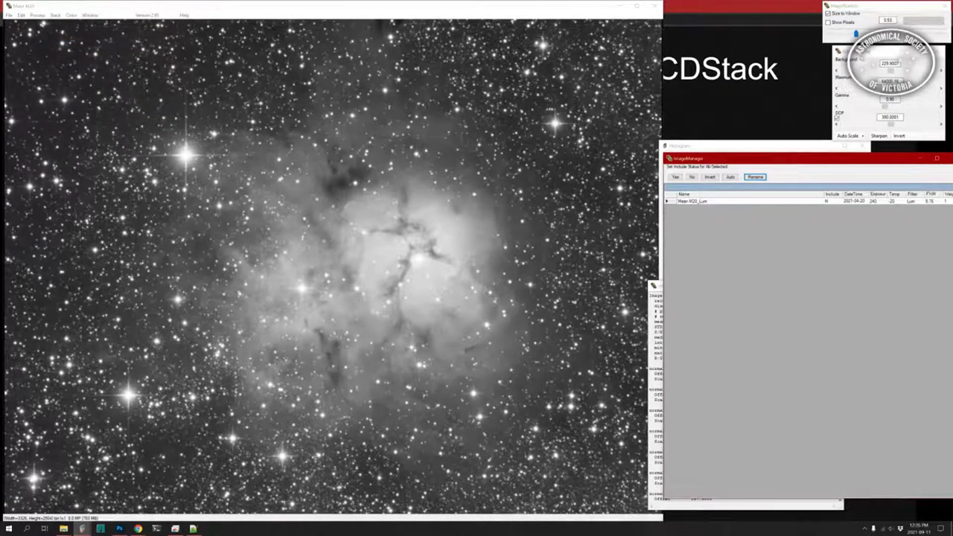
- Auto-scale the mean image's display, set DDP to 437 and background to about 236, and bring the histogram into view
click(863, 58)
click(852, 135)
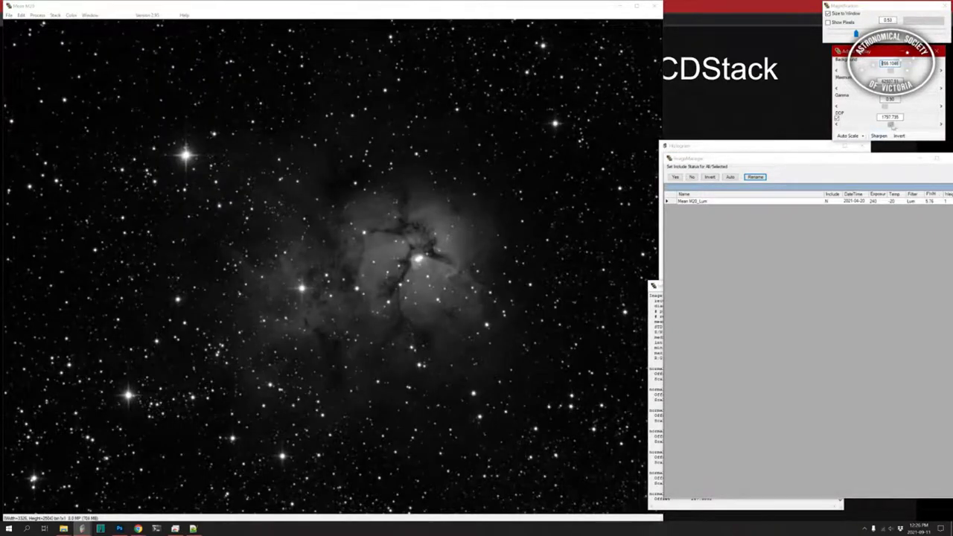
mouse_move(891, 125)
mouse_down()
mouse_move(866, 126)
mouse_move(885, 126)
mouse_up()
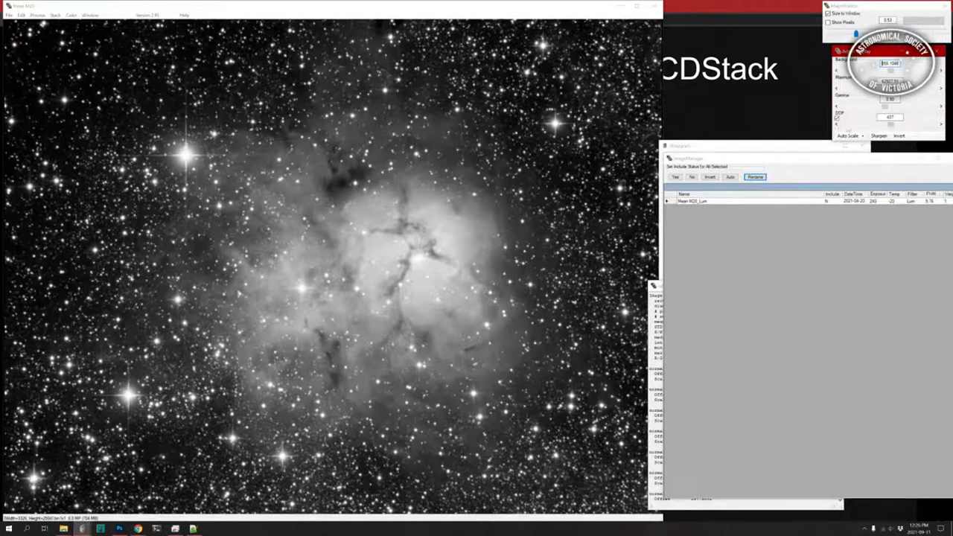
click(744, 147)
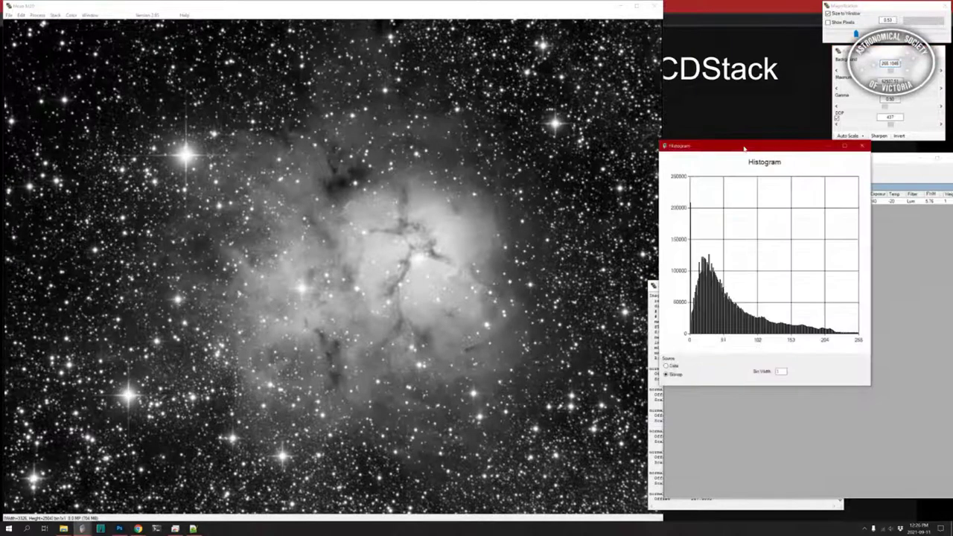
click(836, 89)
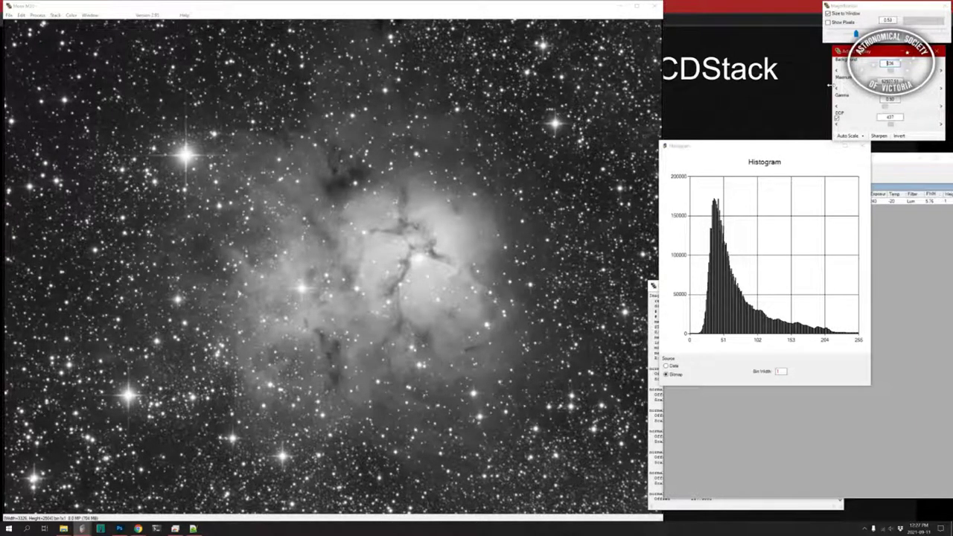
- Move the Information window and the histogram clear of the mean image
click(744, 506)
drag(706, 286, 750, 295)
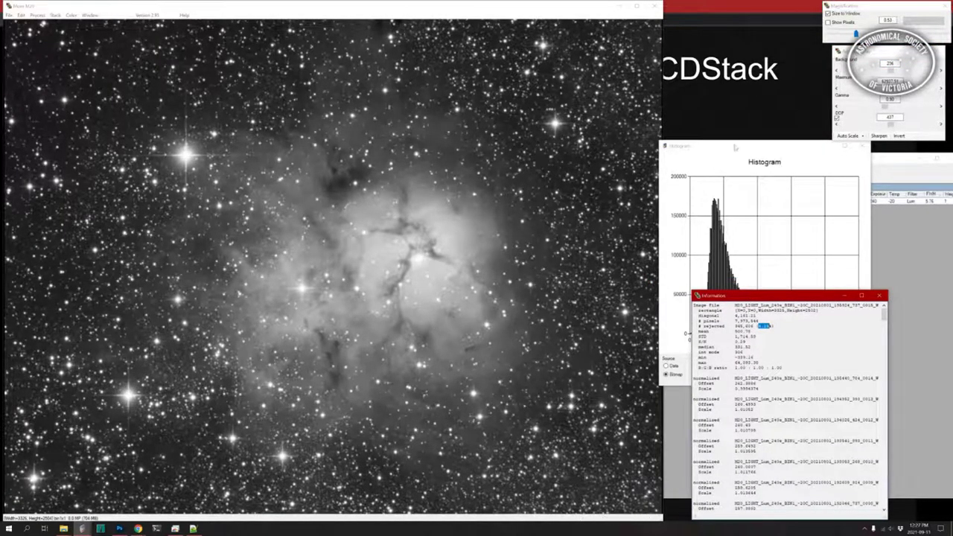
drag(735, 147, 743, 148)
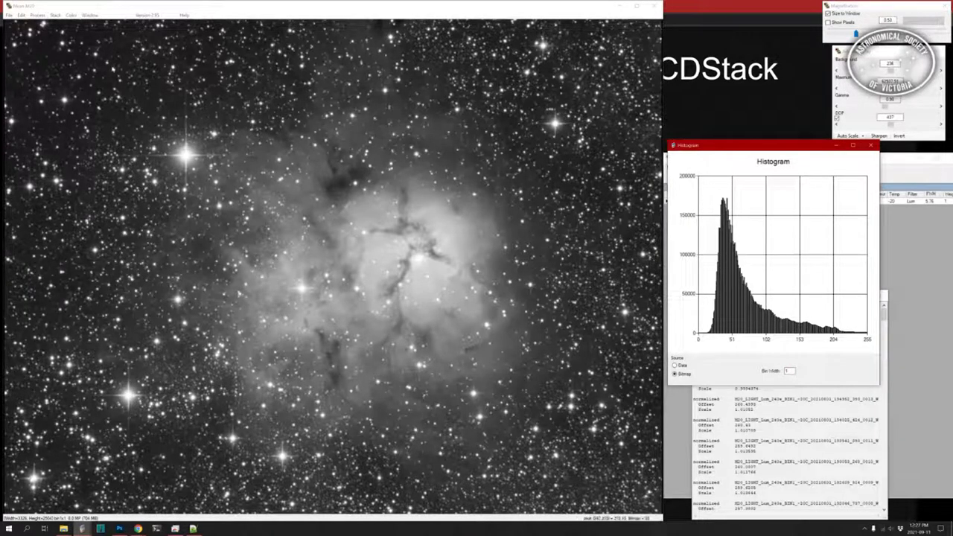
- Save the mean image as Mean M20_Lum.FIT in FITS 32-bit float format in the Stacked folder
click(10, 14)
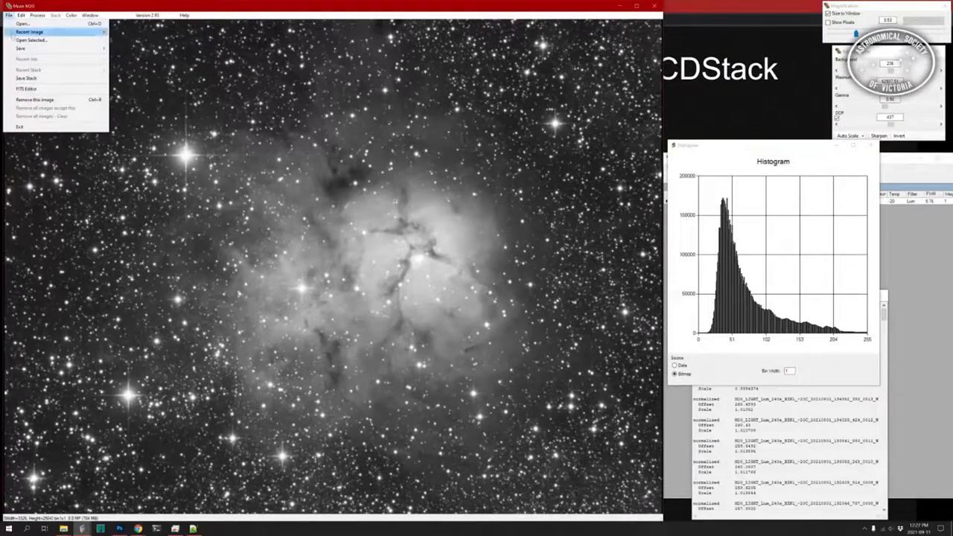
mouse_move(22, 48)
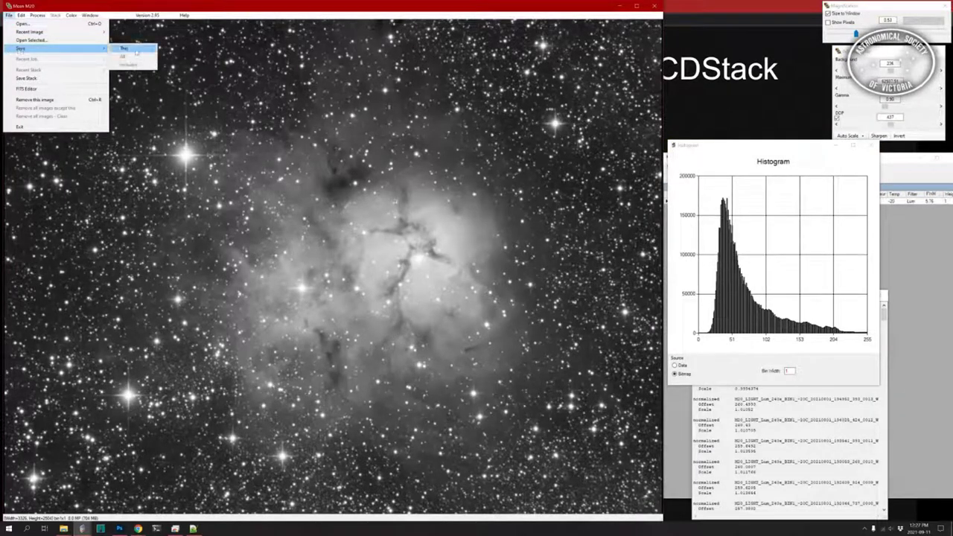
click(136, 51)
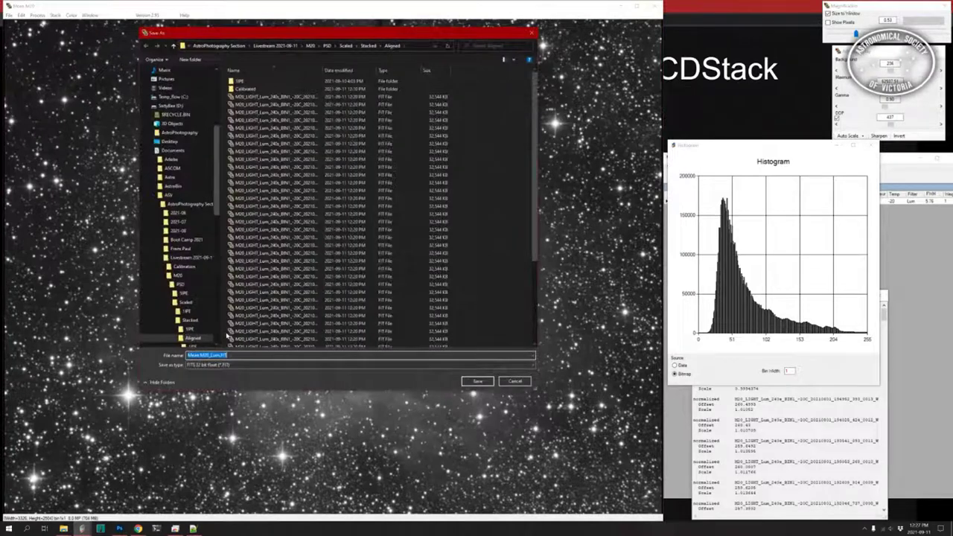
click(191, 320)
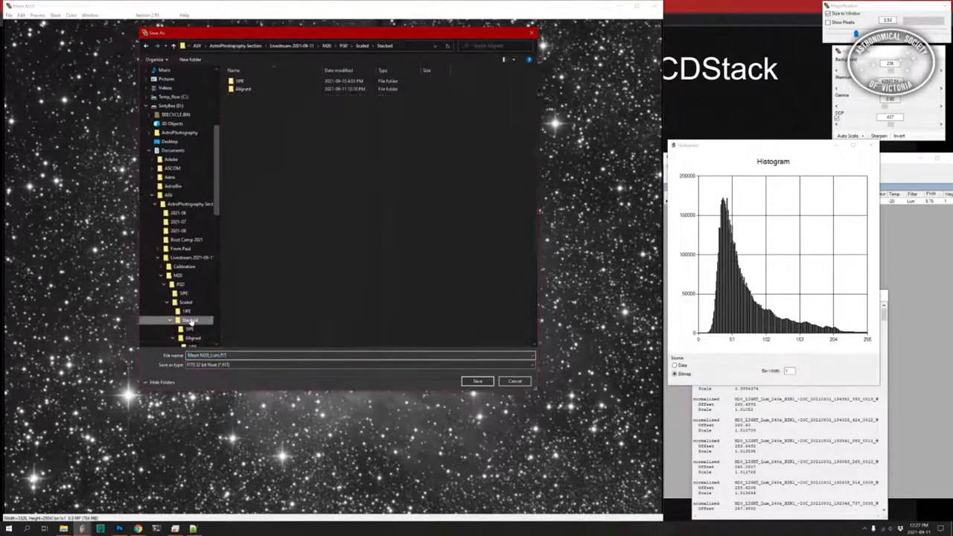
click(475, 382)
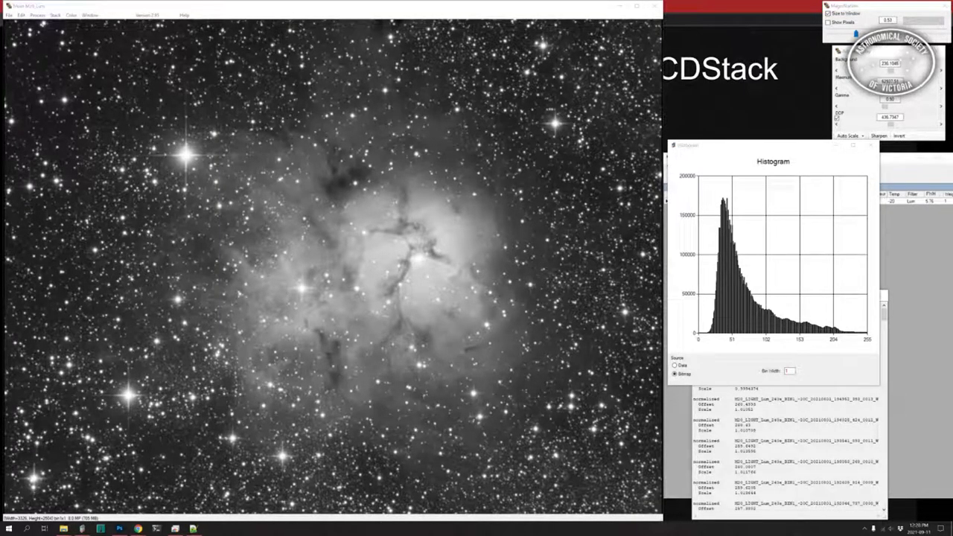
- Switch to Chrome and open the bookmarked Astrometry.net upload page from the Astro bookmarks
key(alt+Tab)
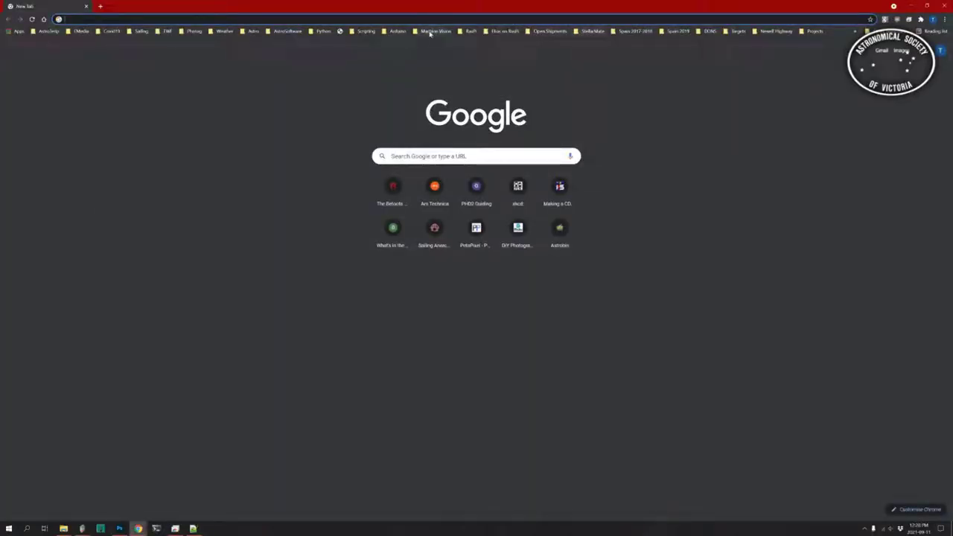
click(284, 30)
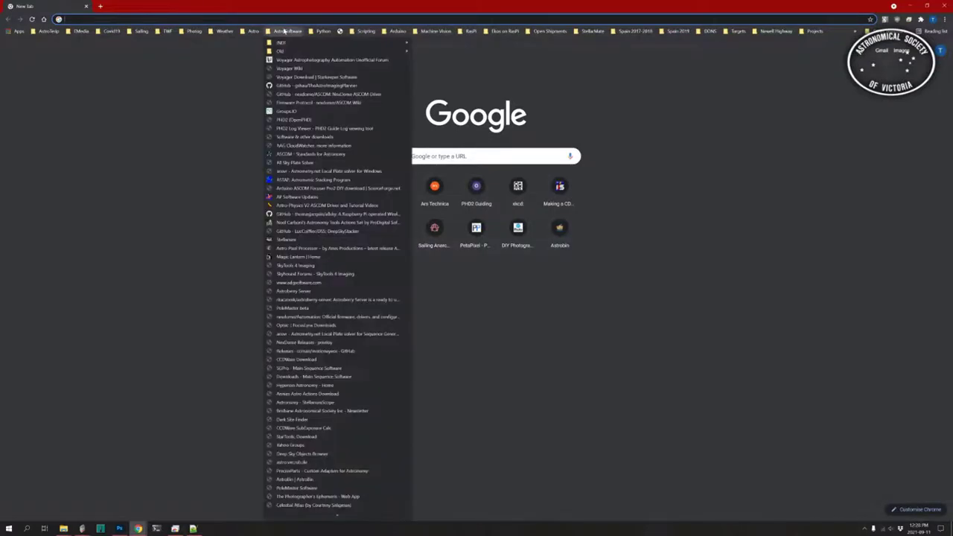
mouse_move(254, 30)
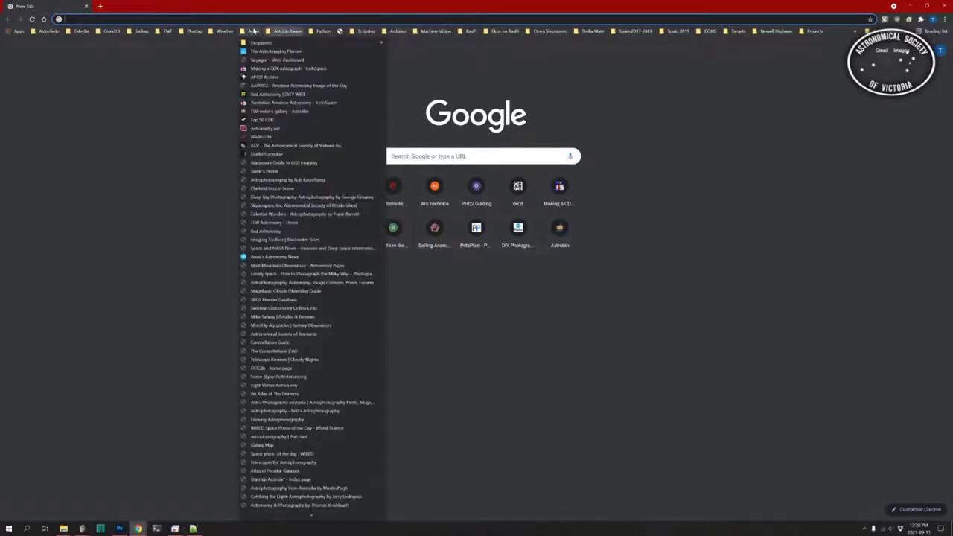
click(263, 131)
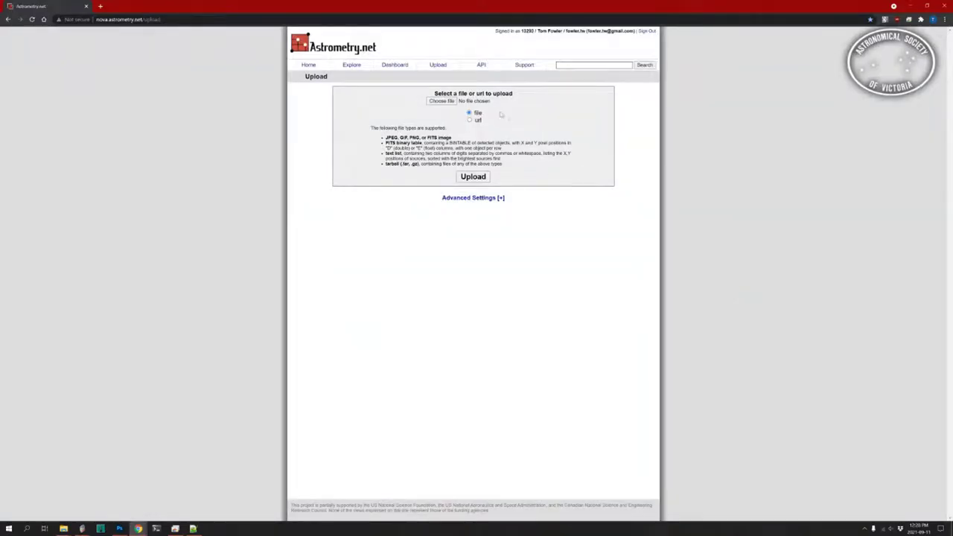
- Upload Mean M20_Lum.FIT from M20 > PSD > Scaled > Stacked to Astrometry.net for plate solving
click(439, 102)
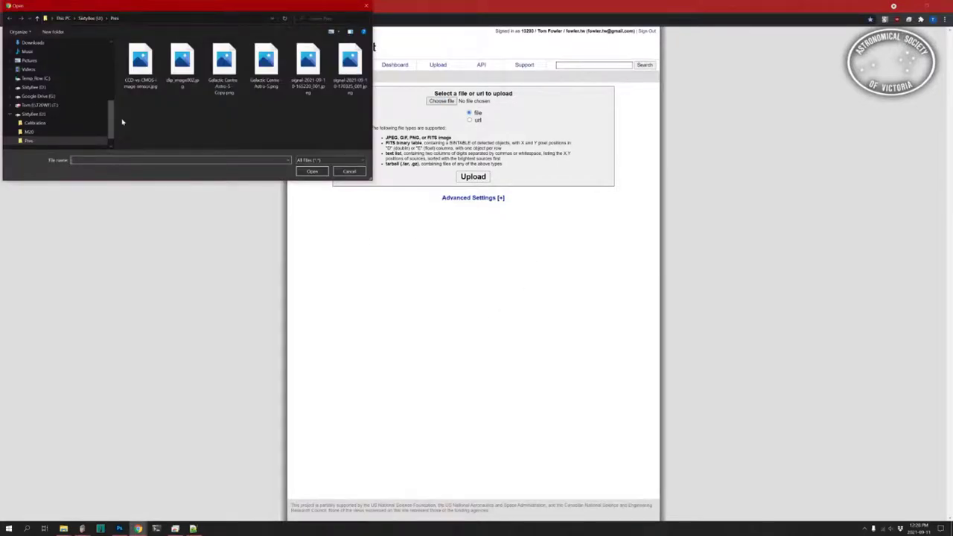
click(29, 134)
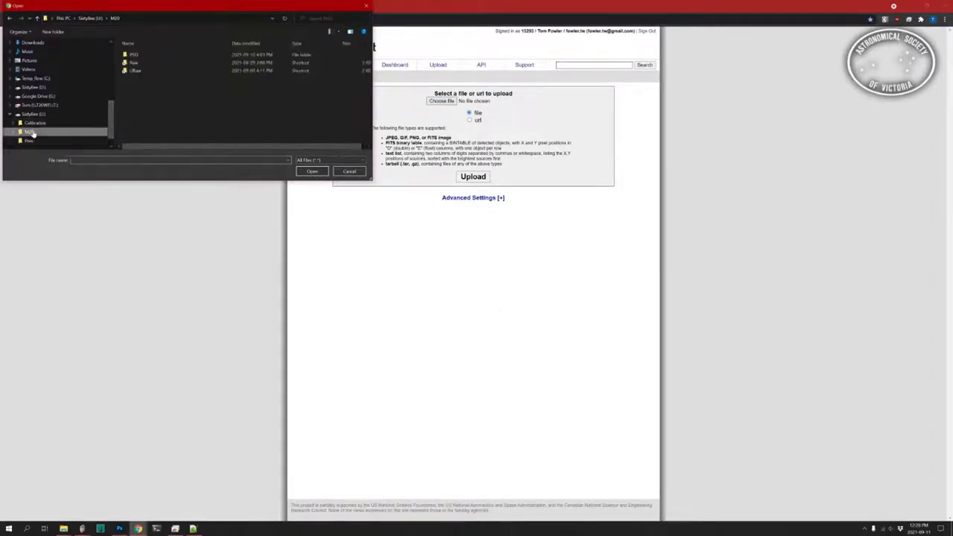
double_click(135, 55)
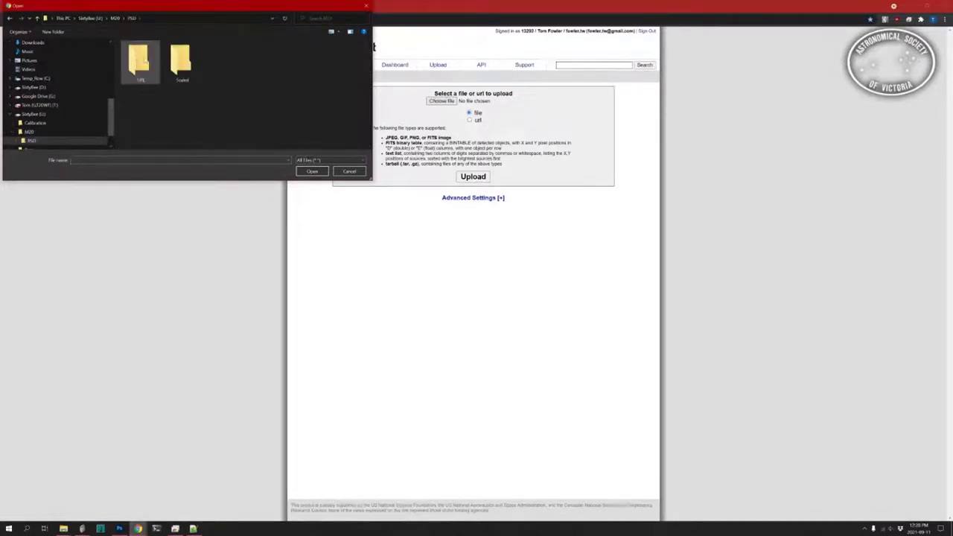
double_click(180, 61)
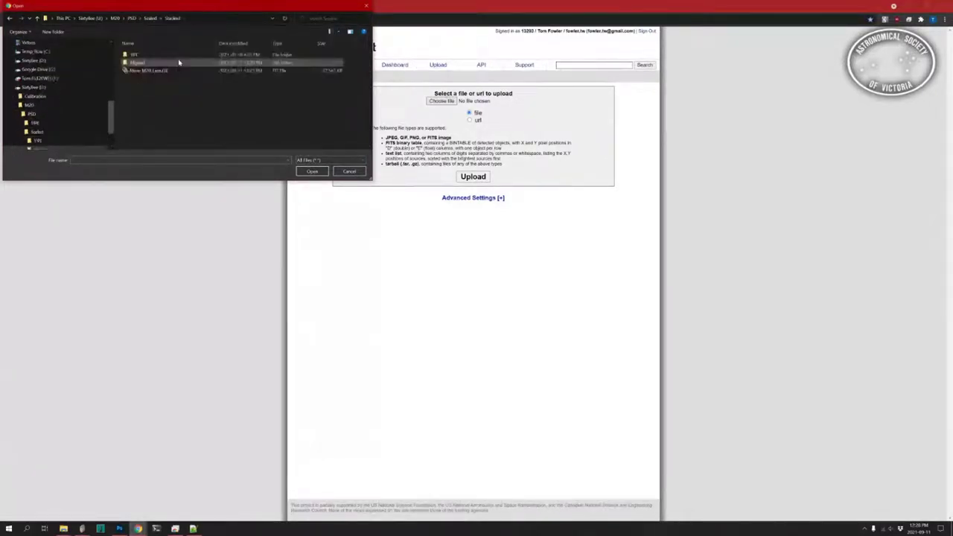
click(141, 71)
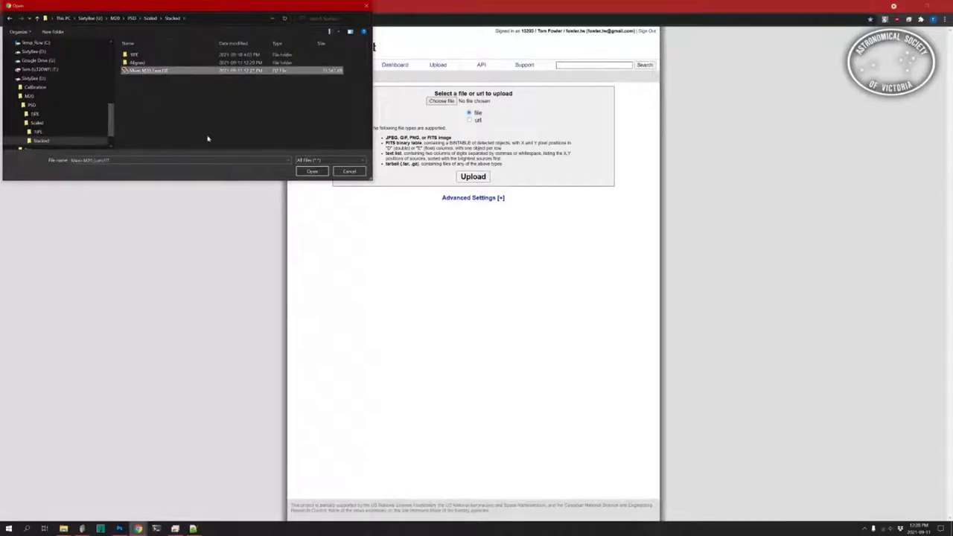
click(312, 172)
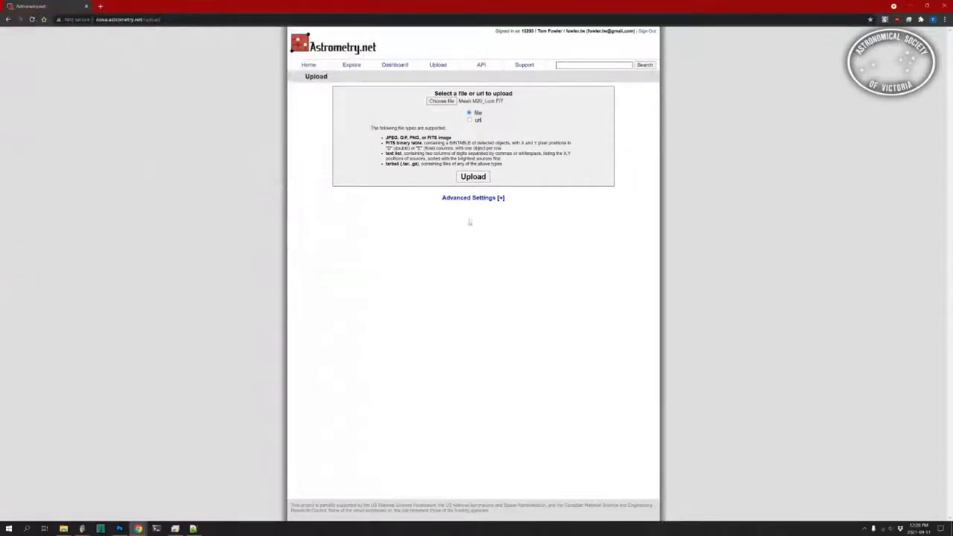
click(472, 177)
- Reduce the Astrometry.net browser window, move it aside and return to the Mean M20_Lum image in CCDStack
click(928, 6)
drag(647, 41, 792, 12)
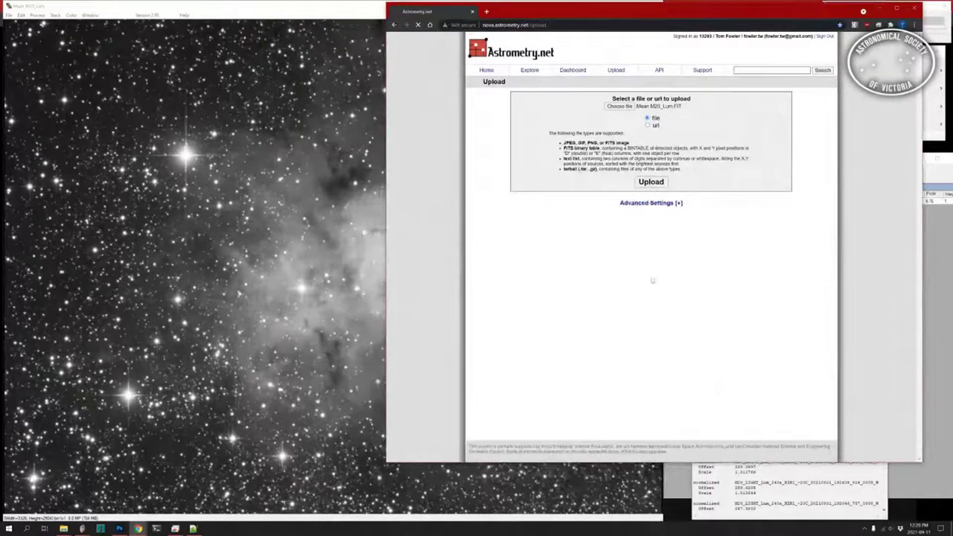
click(344, 9)
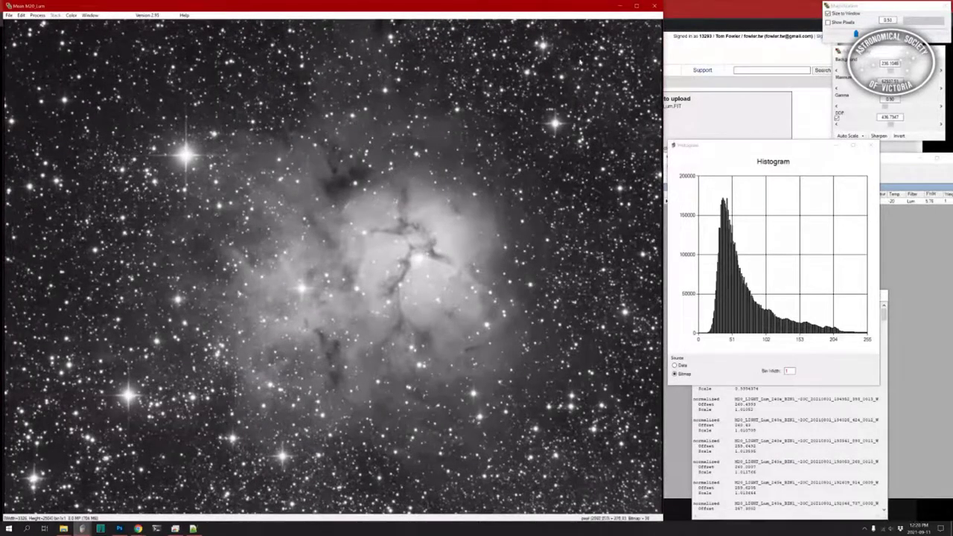
- Close the Mean M20_Lum image window and bring the calibration and stacking workflow slide to the front
click(653, 7)
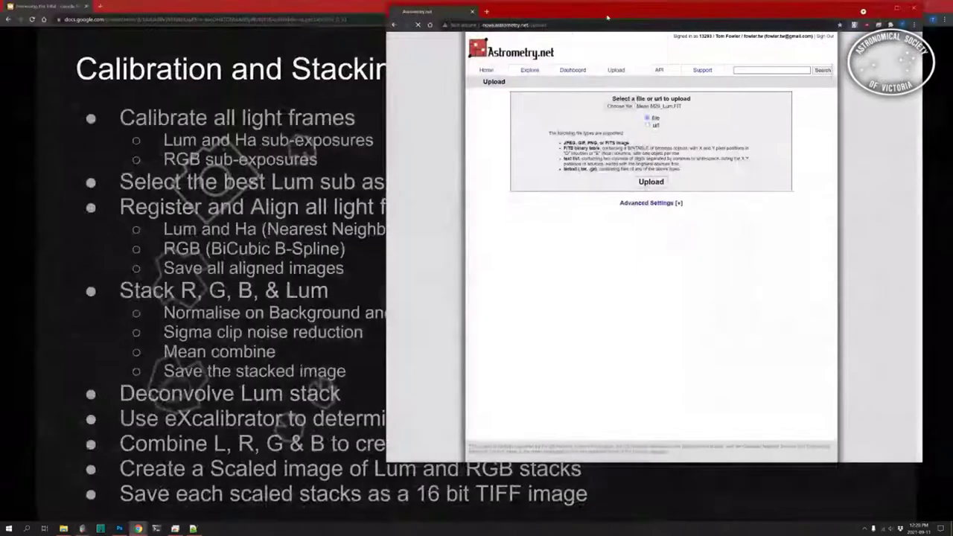
click(247, 9)
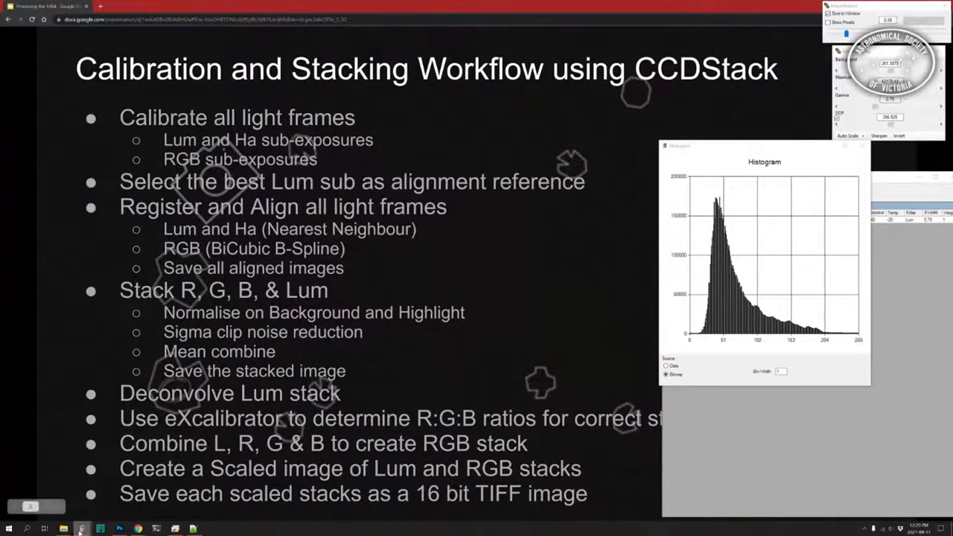
- Bring the CCDStack window with the M20 Ha light frame to the front and exit that instance
right_click(80, 531)
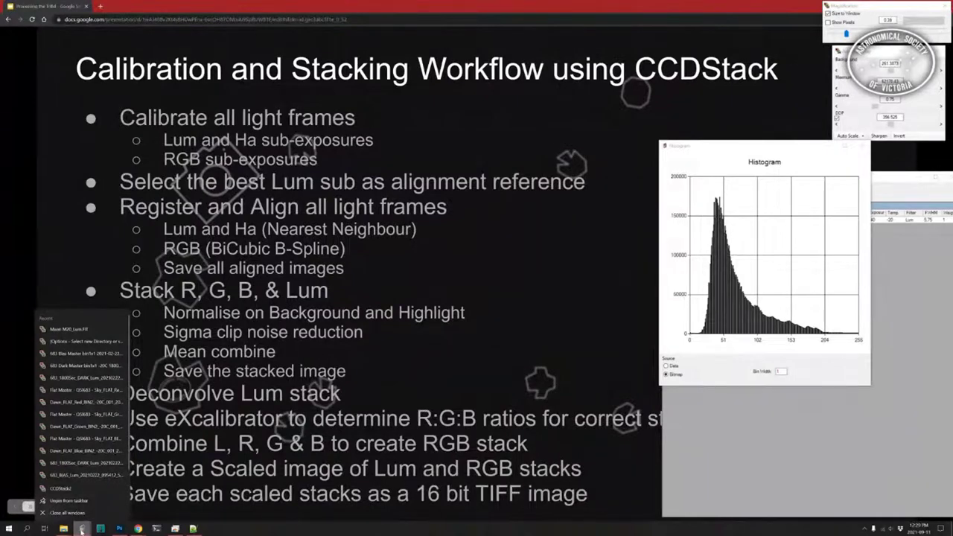
click(82, 530)
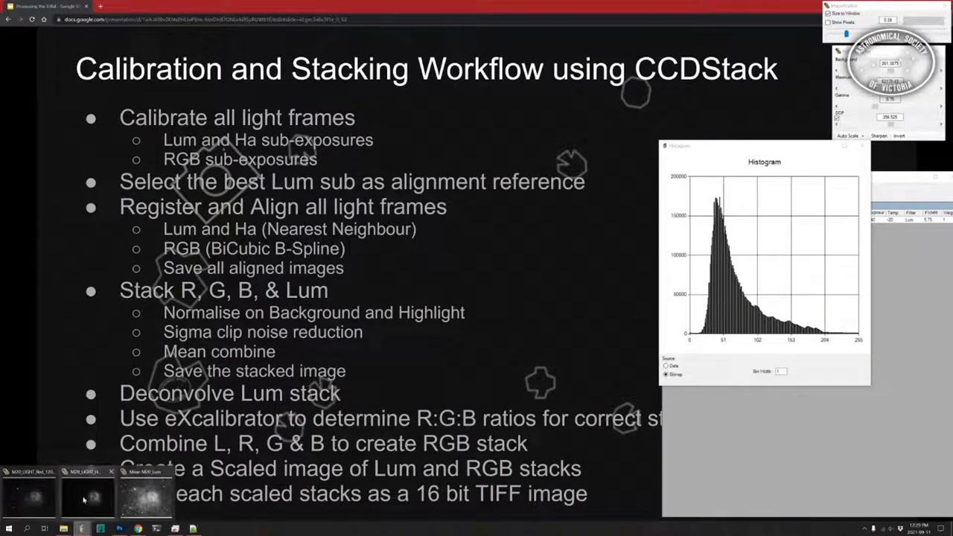
click(84, 500)
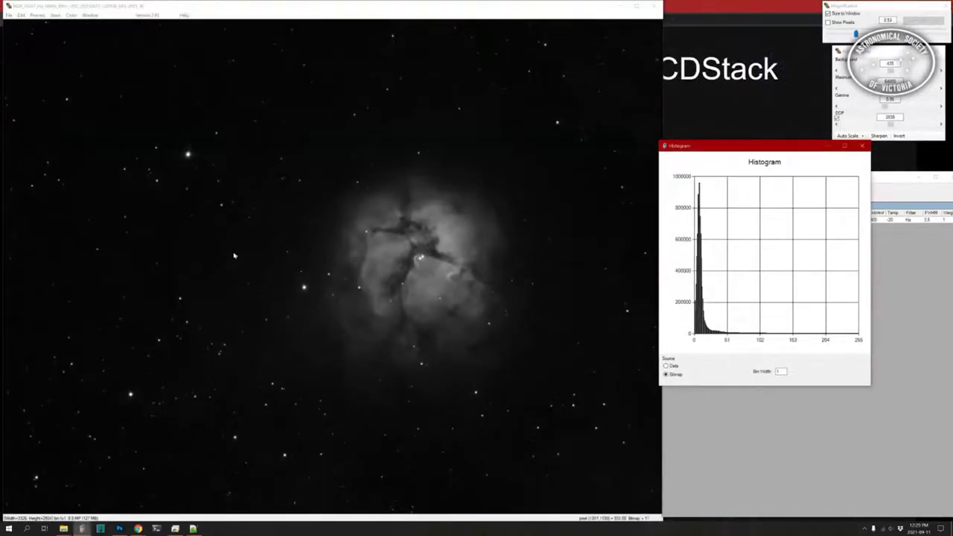
click(9, 15)
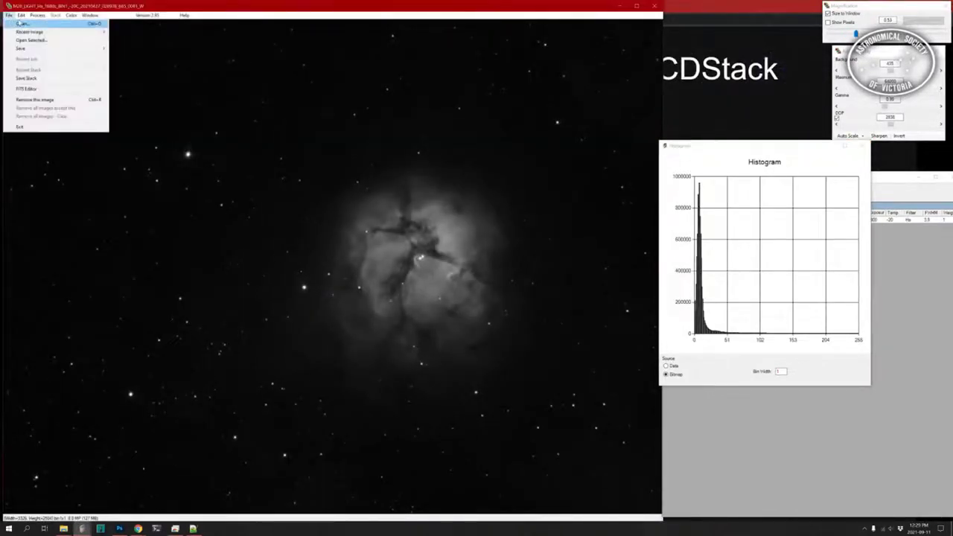
click(20, 127)
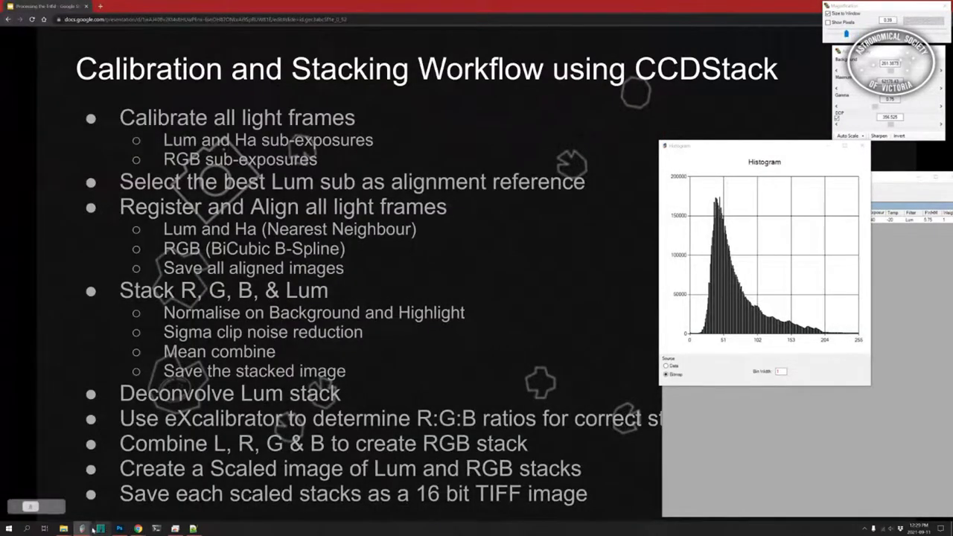
- Switch to the CCDStack window holding the M20 Blue, Green and Red light frames and clear all its images
mouse_move(83, 528)
click(69, 495)
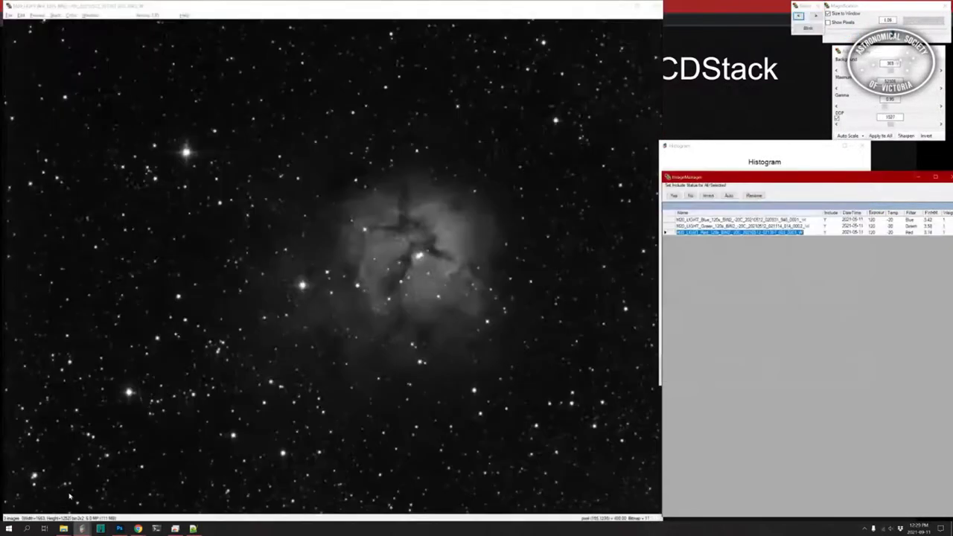
click(9, 14)
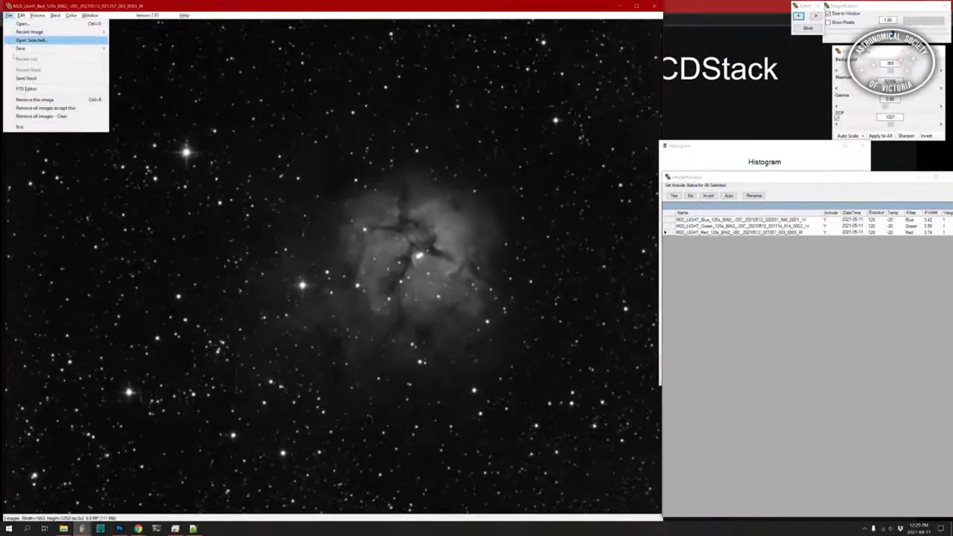
click(37, 117)
click(9, 16)
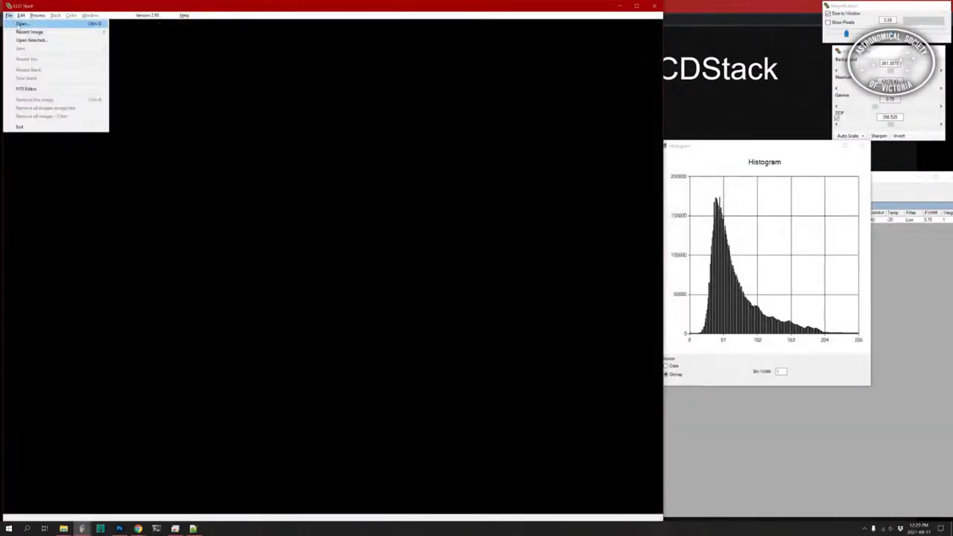
click(19, 24)
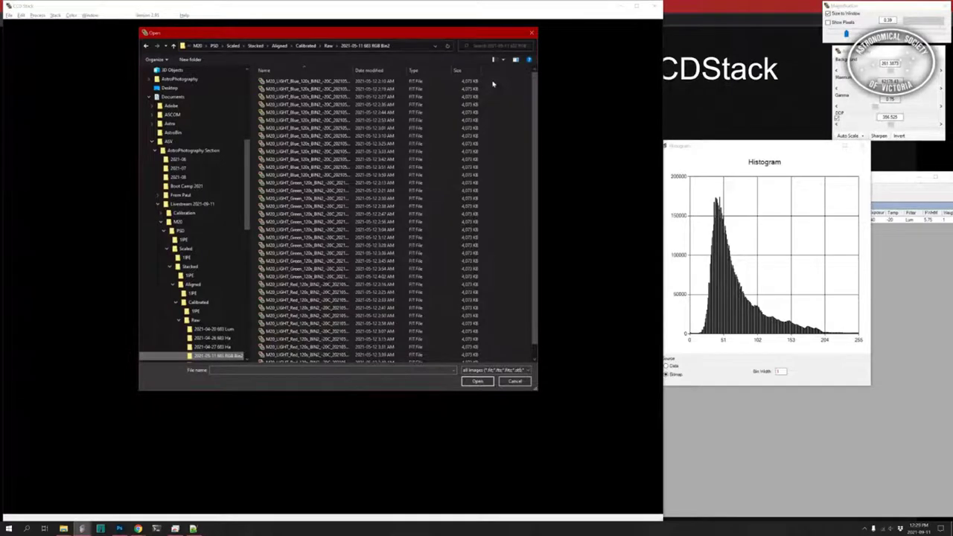
drag(493, 85, 394, 384)
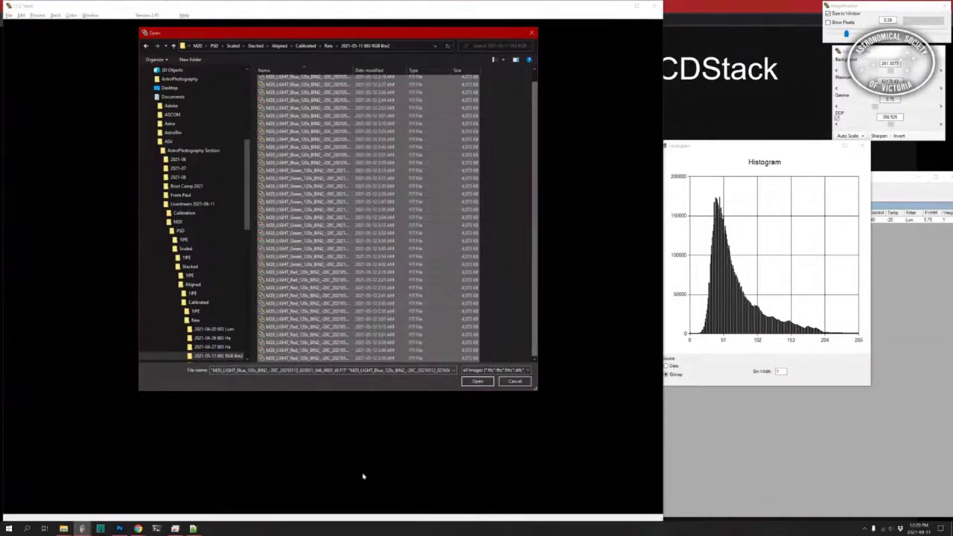
click(531, 32)
- Open Mean M20_Red.FIT, Mean M20_Blue.FIT, Mean M20_Green.FIT and Mean M20_Lum.FIT from the IPE subfolder of Stacked
click(7, 15)
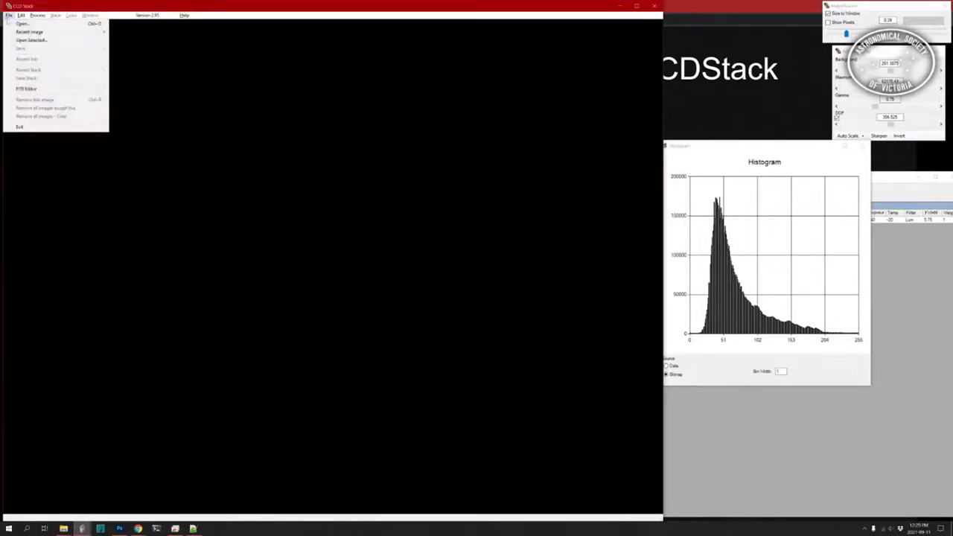
click(17, 22)
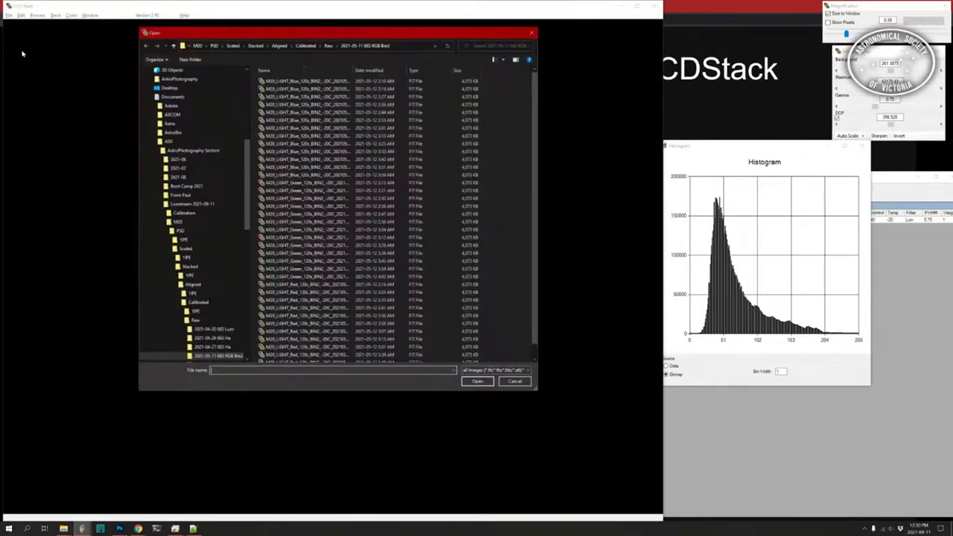
click(190, 268)
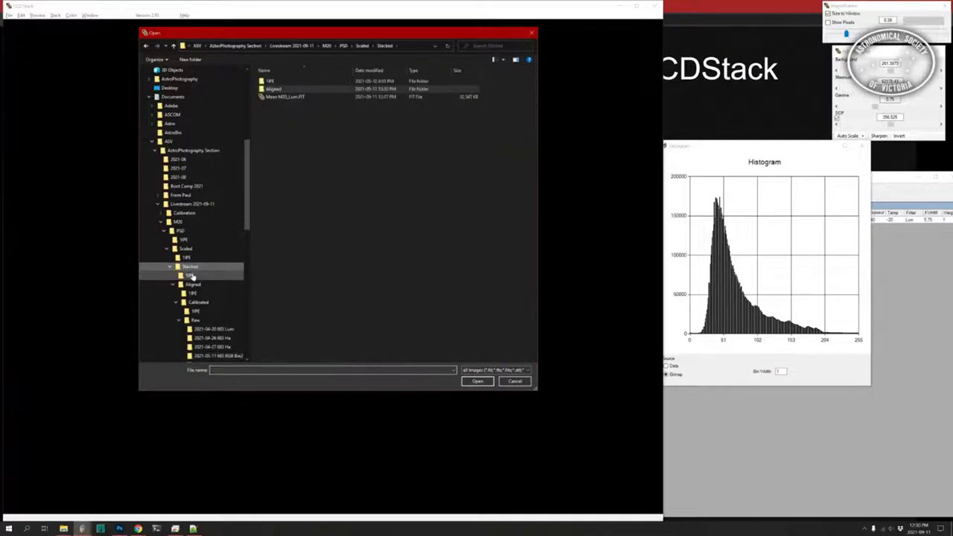
click(189, 275)
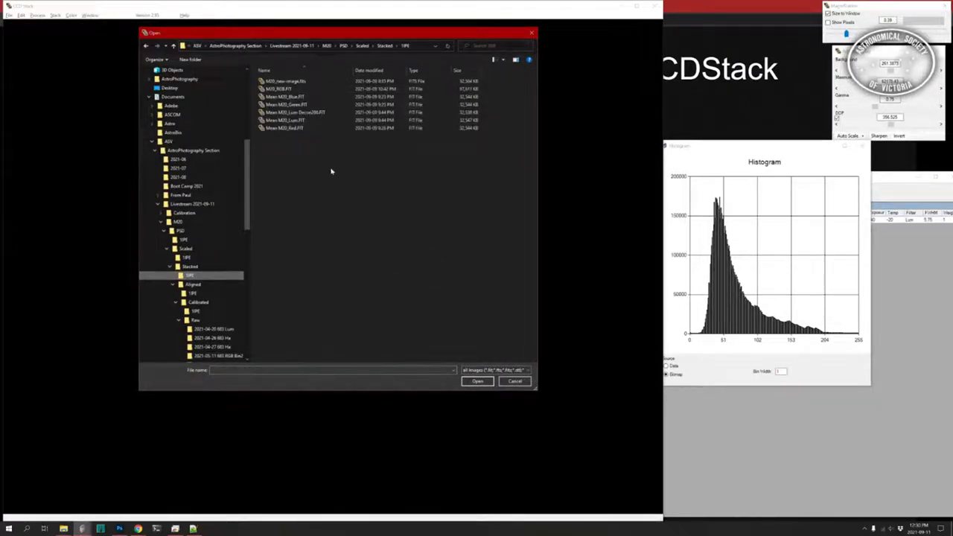
click(297, 128)
ctrl+click(299, 98)
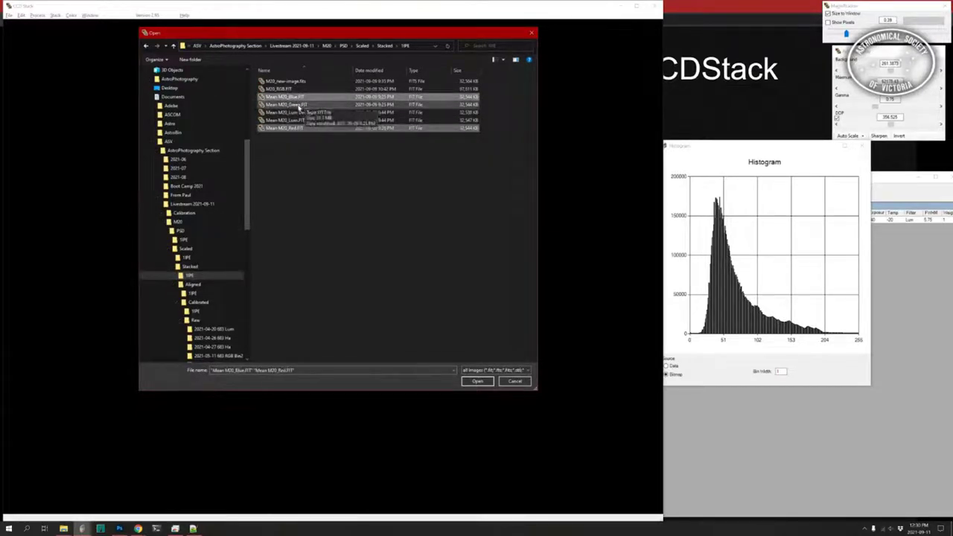
ctrl+click(305, 105)
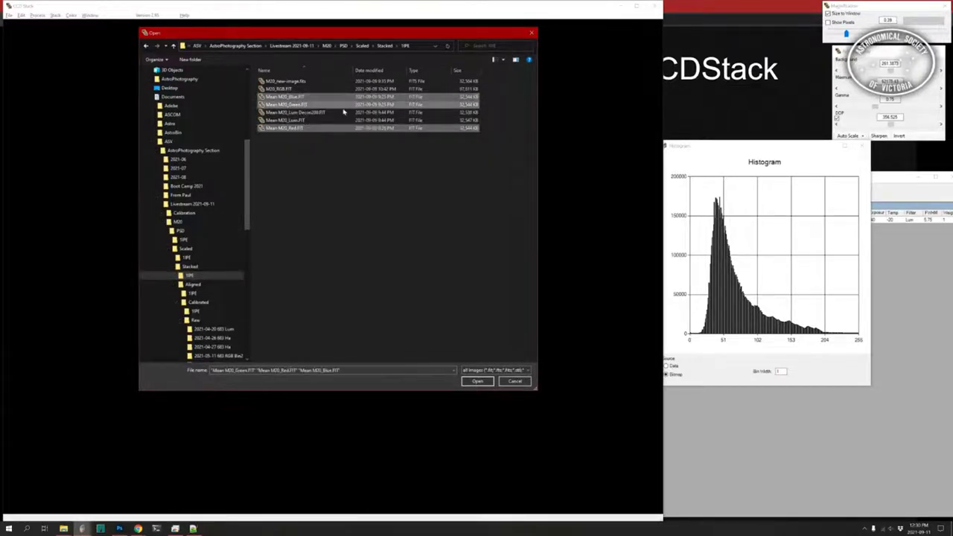
ctrl+click(297, 120)
click(477, 381)
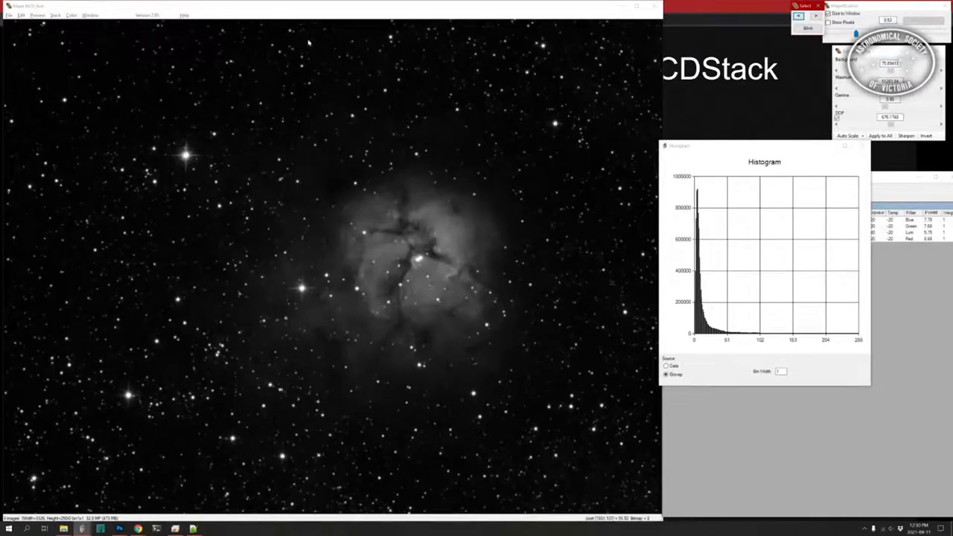
- Display the Mean M20 Blue, Green, Lum and Red stacks one after another to compare them
click(922, 288)
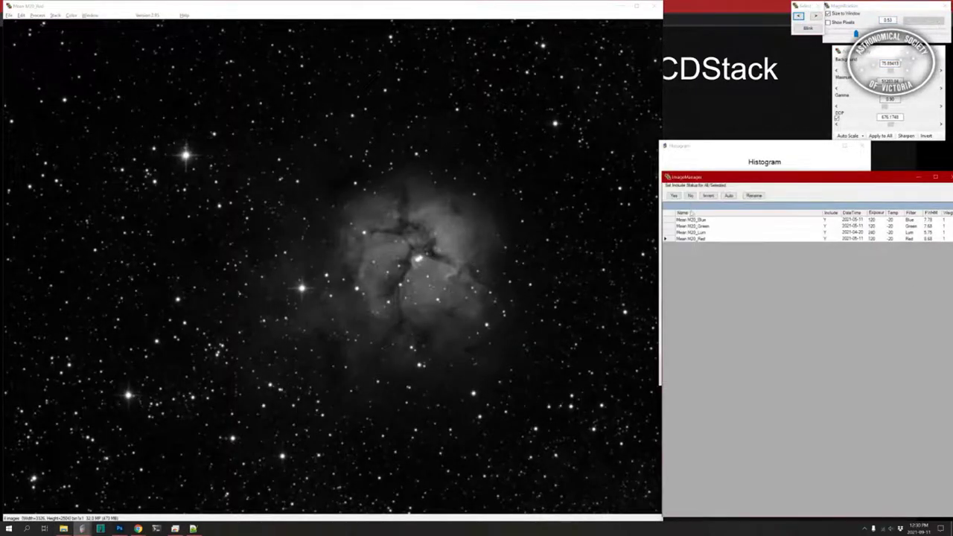
click(674, 220)
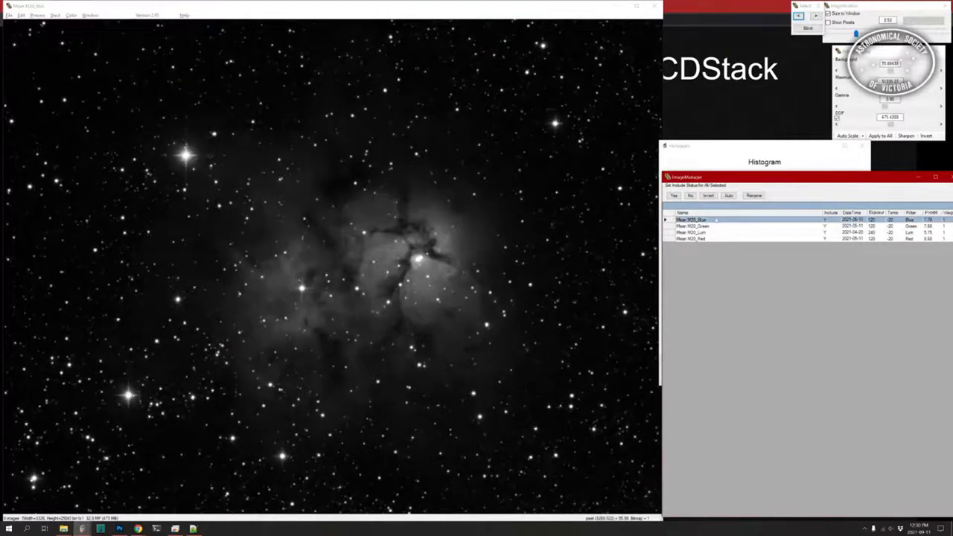
click(674, 225)
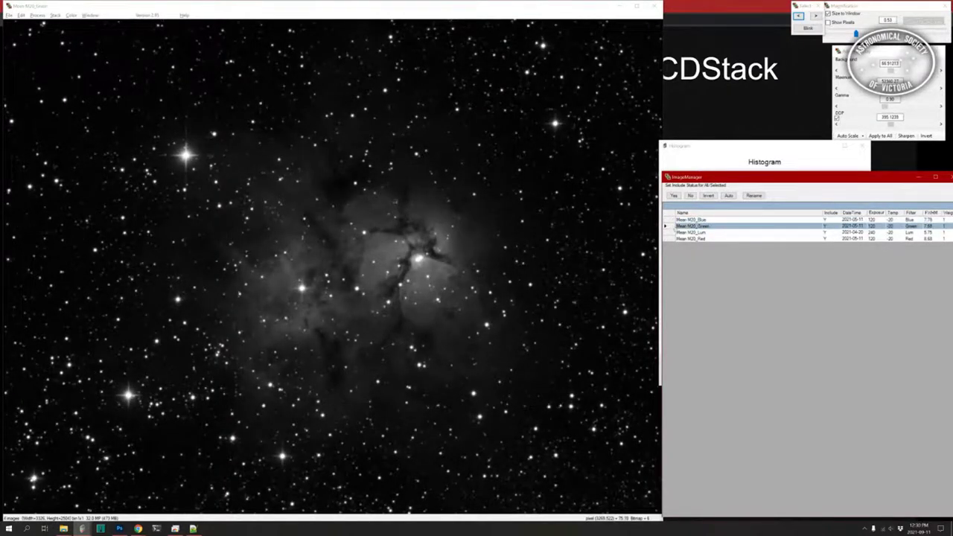
click(674, 232)
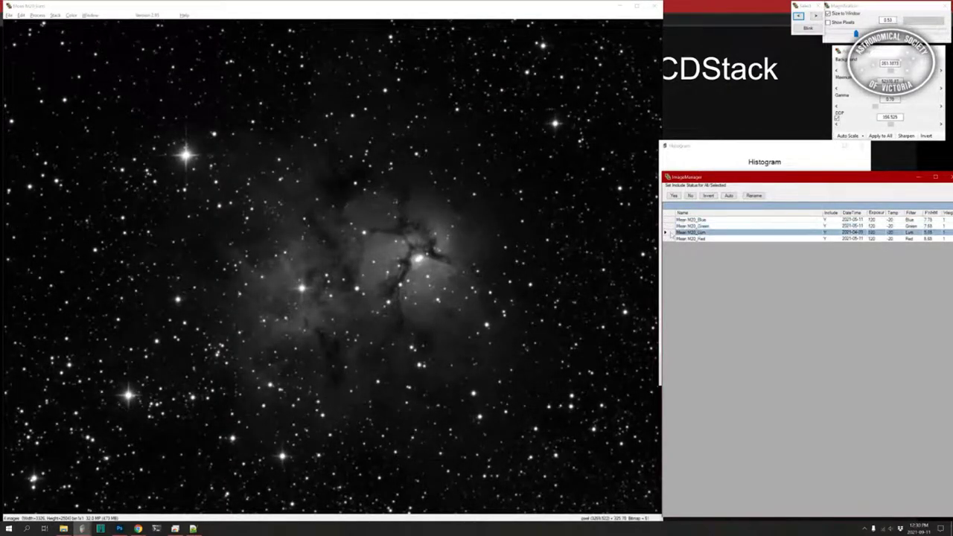
click(673, 238)
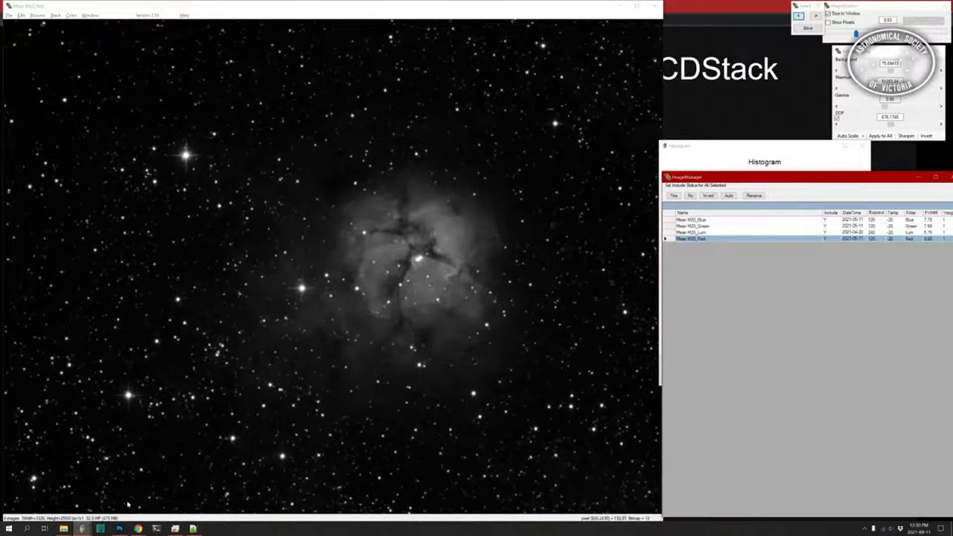
- Switch to eXcalibrator and load Mean M20_Red.FIT from the IPE subfolder of Stacked as the red image
click(101, 528)
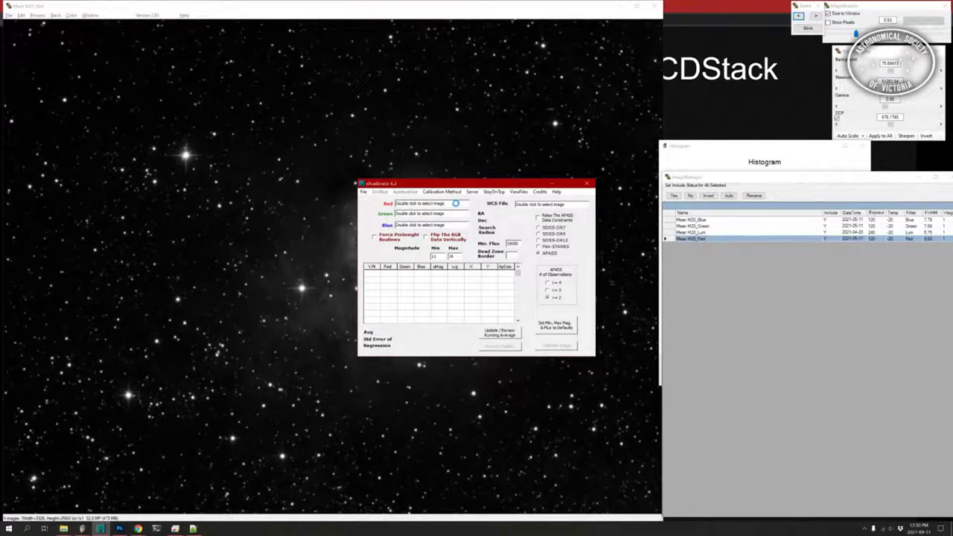
double_click(456, 203)
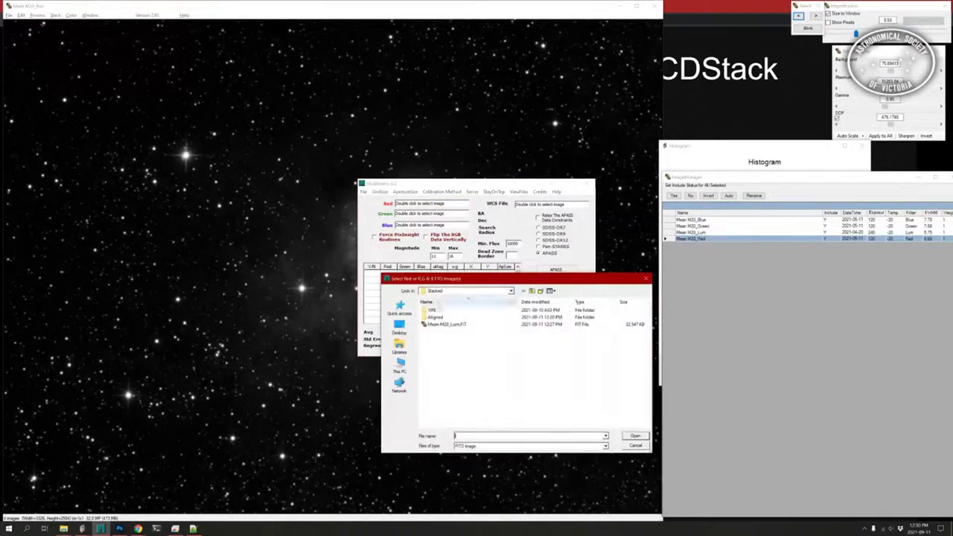
double_click(433, 311)
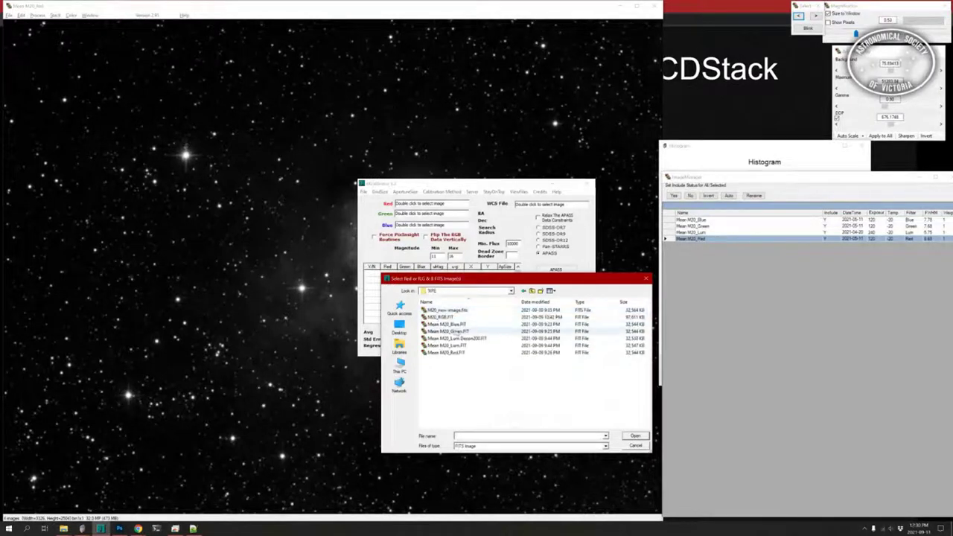
click(446, 353)
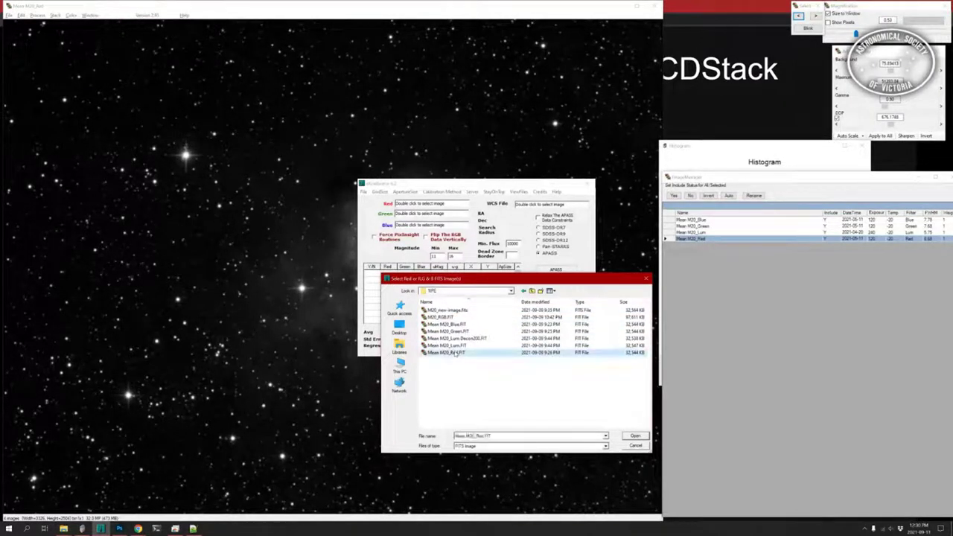
click(635, 435)
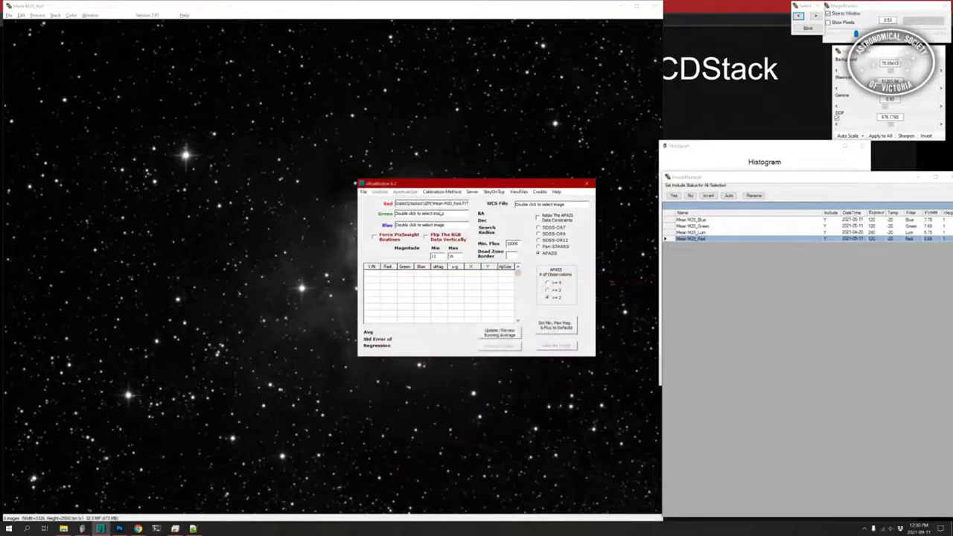
- Load Mean M20_Green.FIT as the green image and Mean M20_Blue.FIT as the blue image
double_click(449, 214)
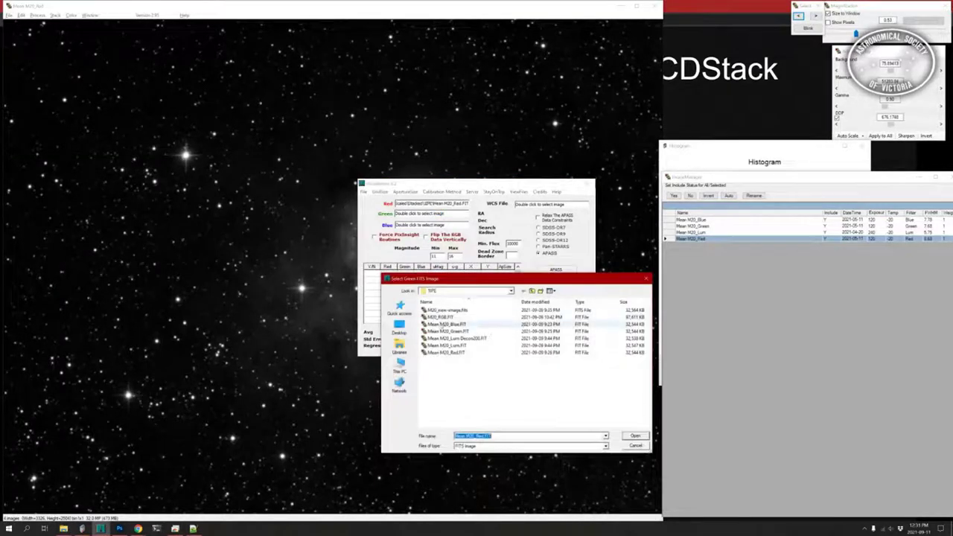
click(447, 331)
click(634, 436)
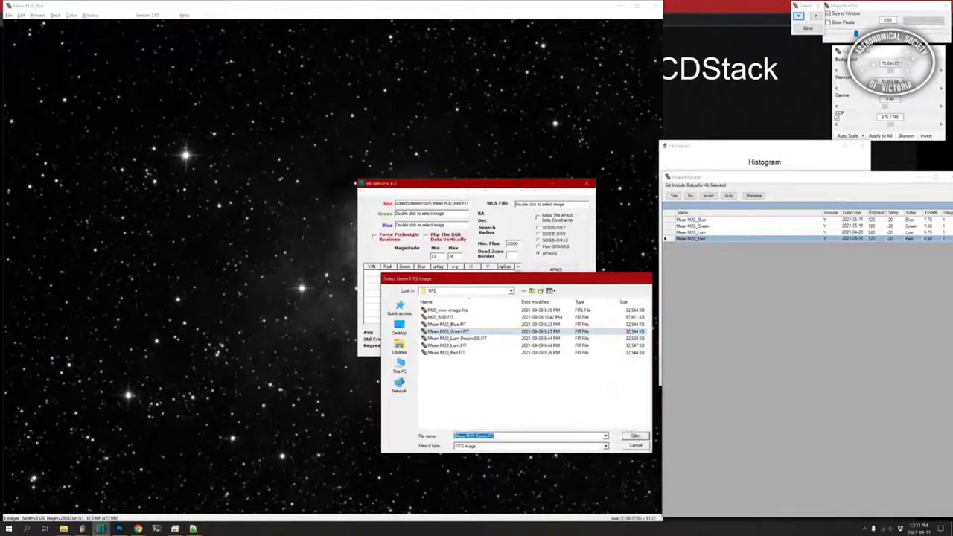
double_click(435, 225)
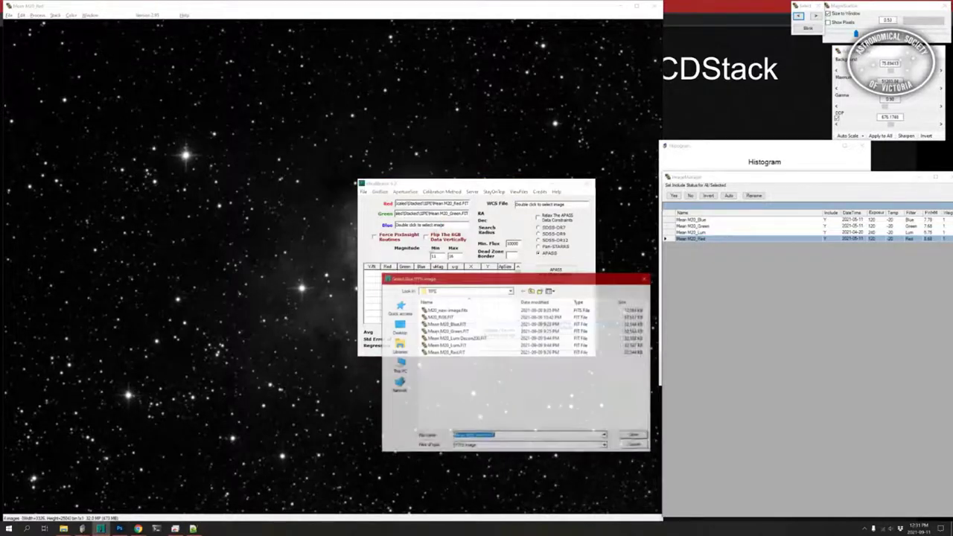
click(445, 324)
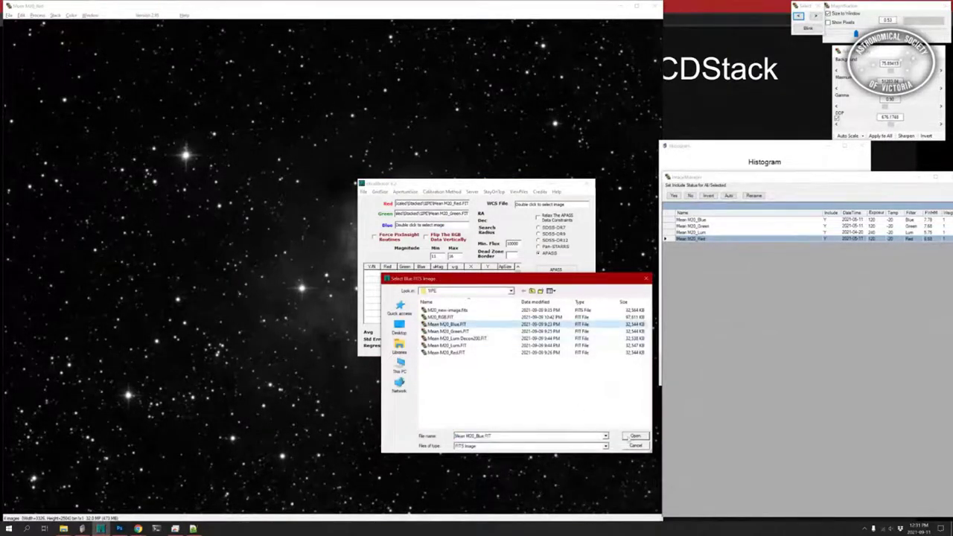
click(632, 436)
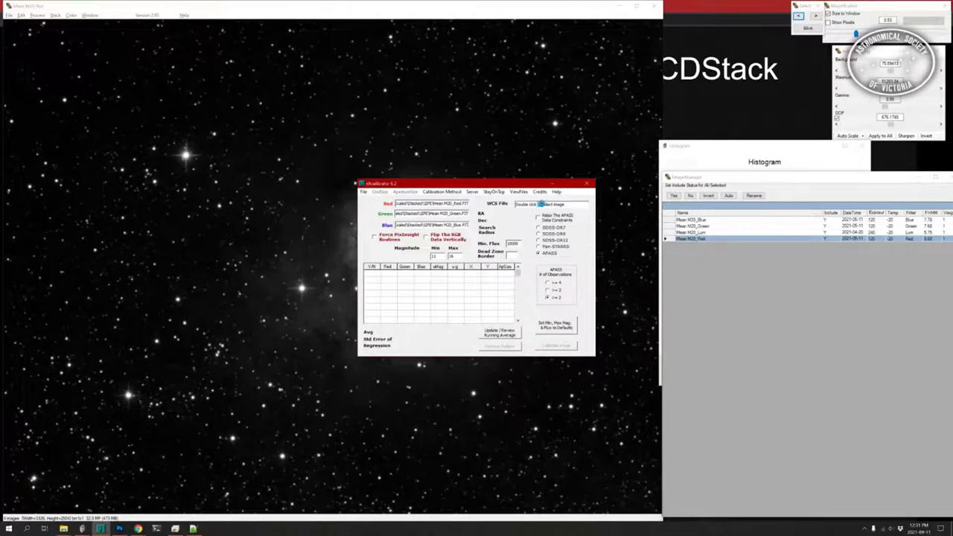
- Load the plate-solved M20_new-image.fits as the WCS file
double_click(542, 203)
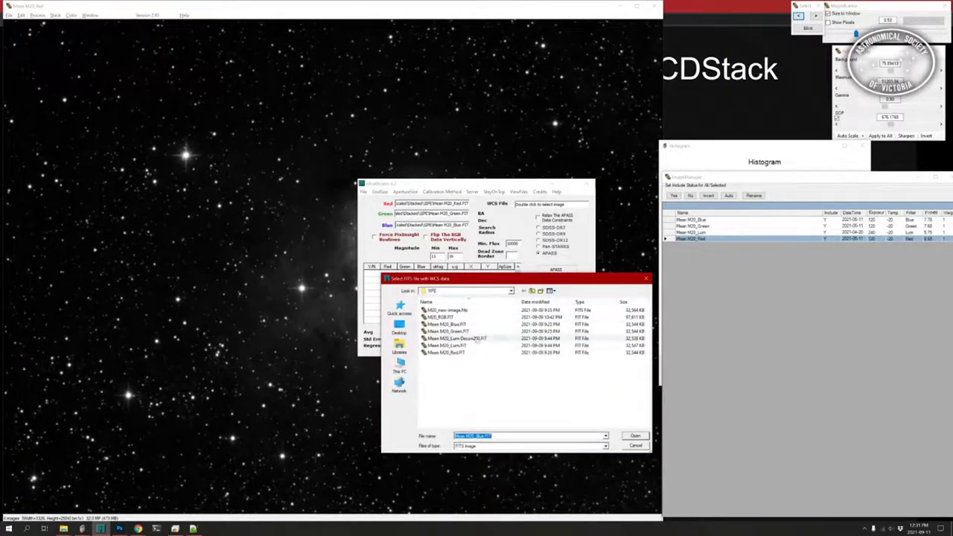
click(457, 311)
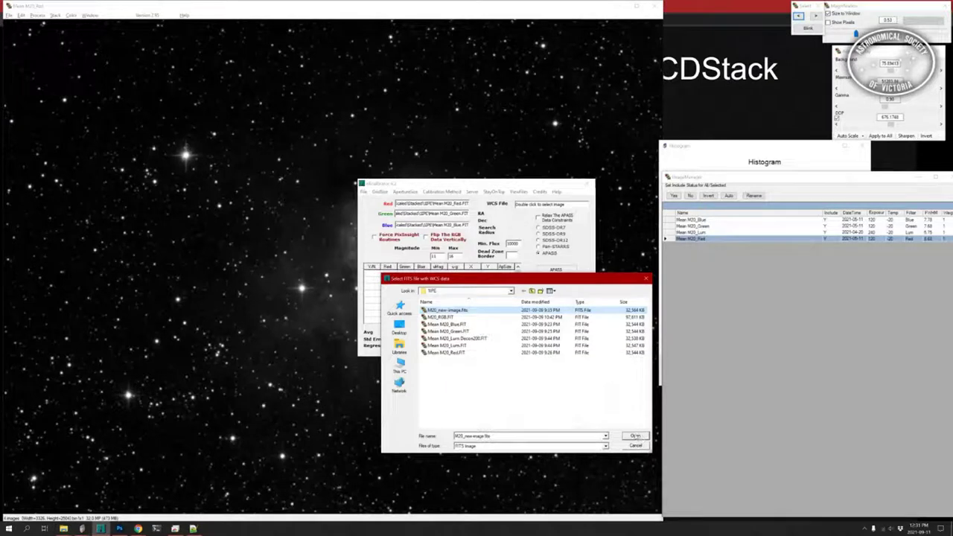
click(634, 436)
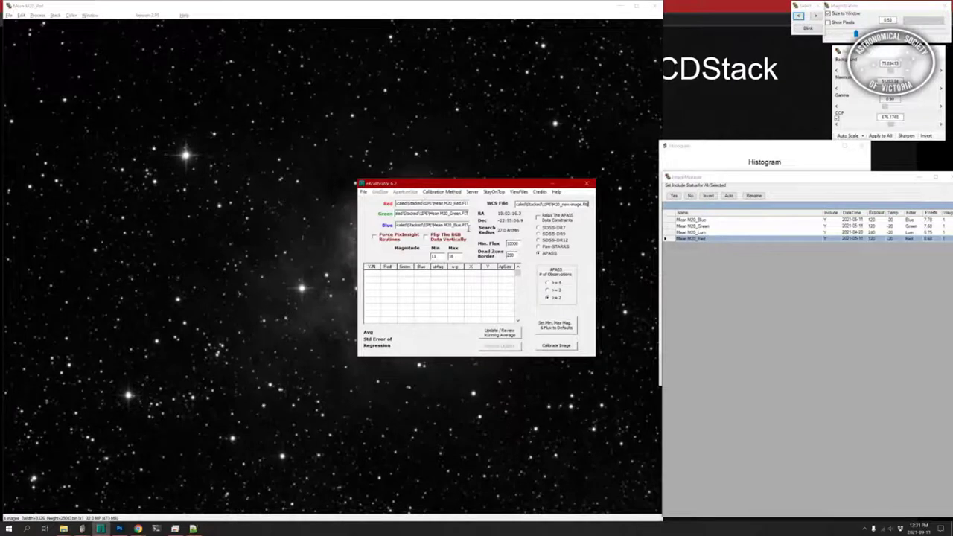
- Calibrate the M20 red, green and blue images against APASS and move eXcalibrator aside so its averages stay readable
click(563, 346)
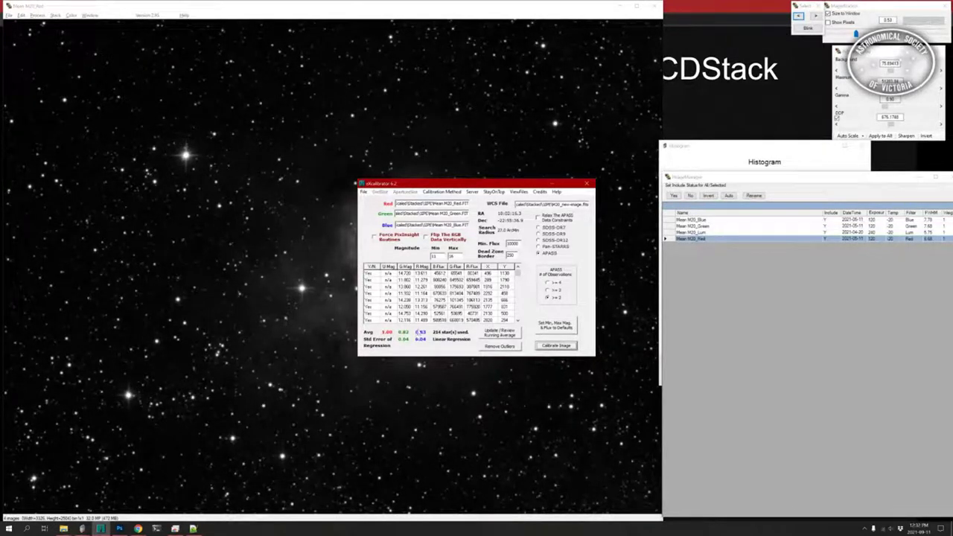
drag(494, 185, 815, 47)
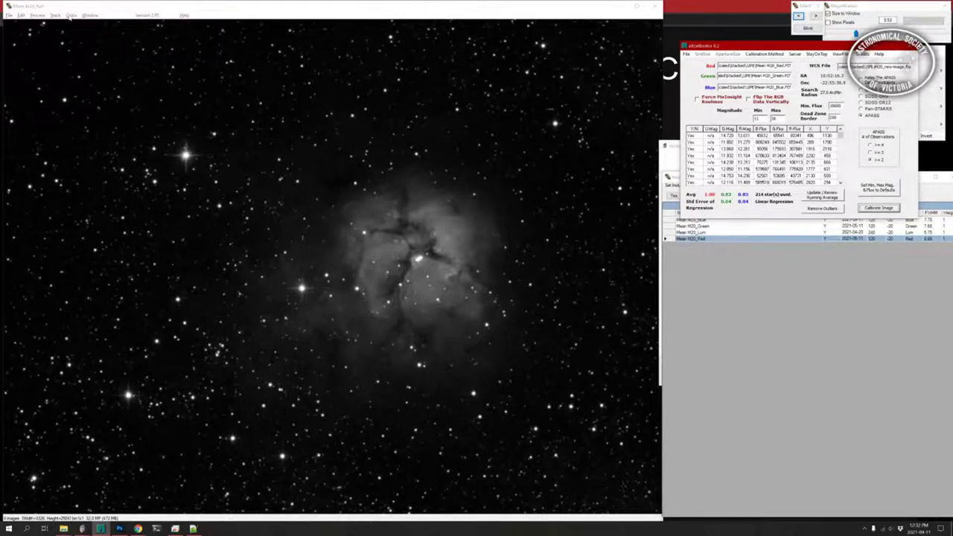
- In CCDStack, create a colour image from the Lum, Red, Green and Blue stacks with filter factors red 1, green 0.82 and blue 0.83
click(71, 15)
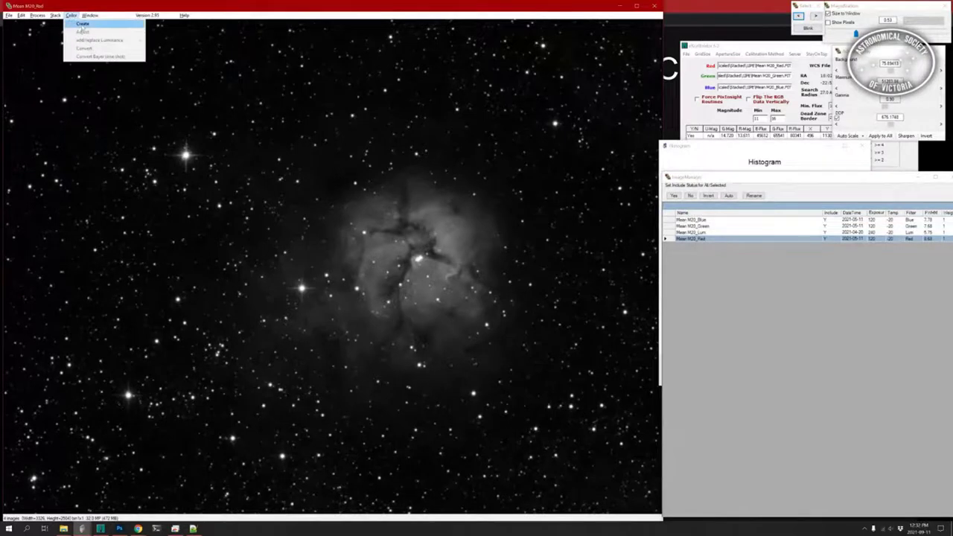
click(82, 25)
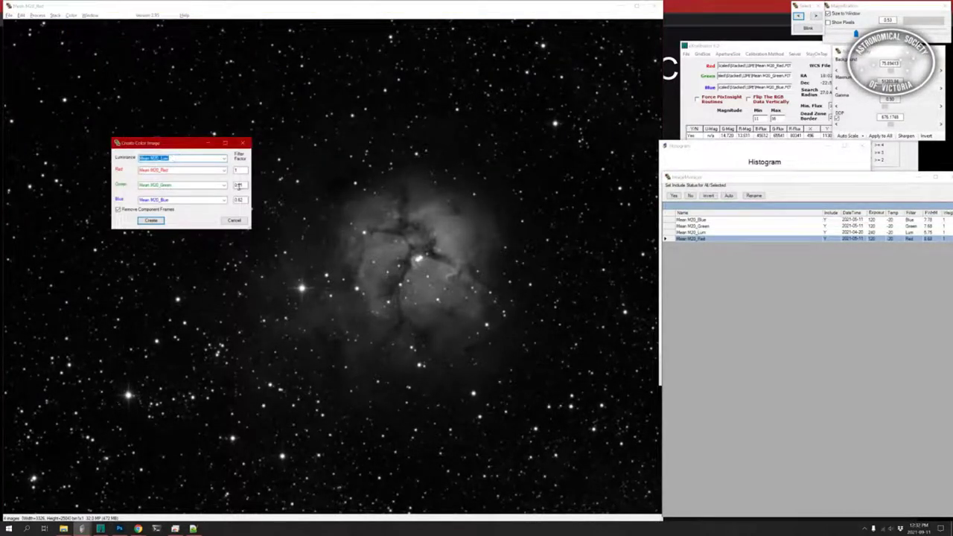
click(734, 46)
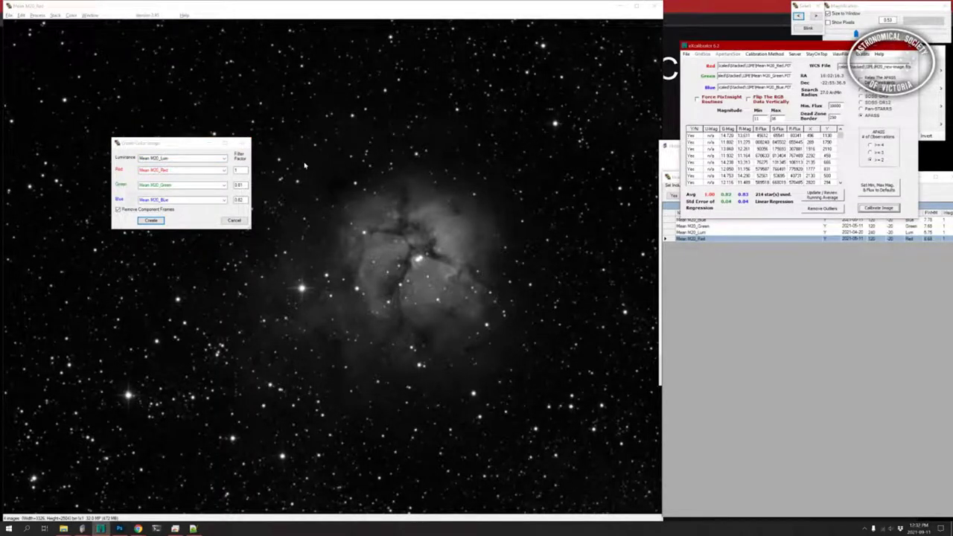
click(240, 185)
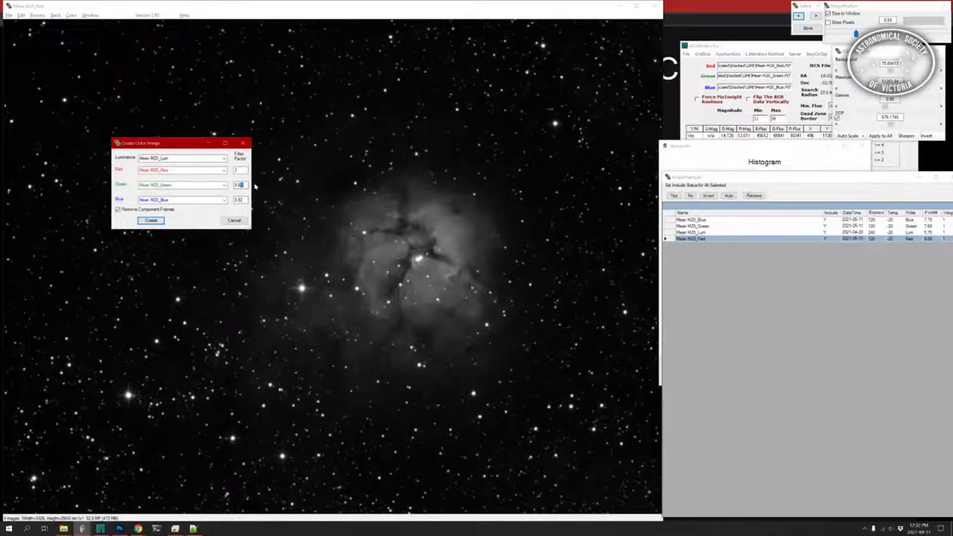
text(2)
click(740, 47)
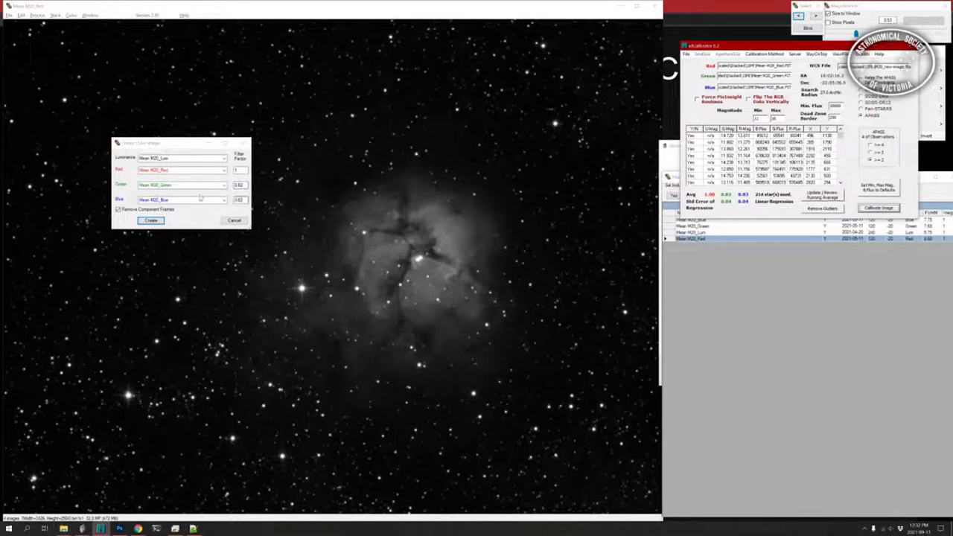
double_click(238, 200)
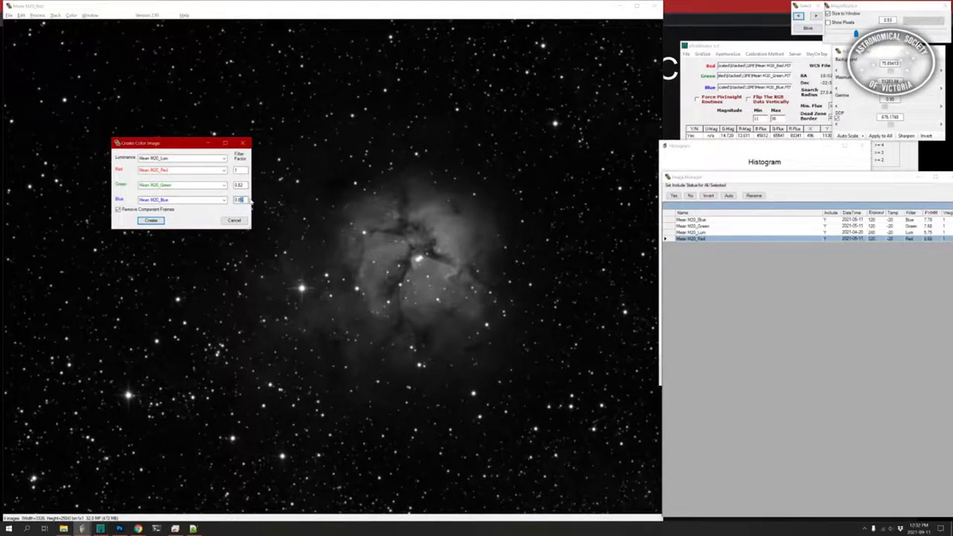
text(0.65)
click(150, 220)
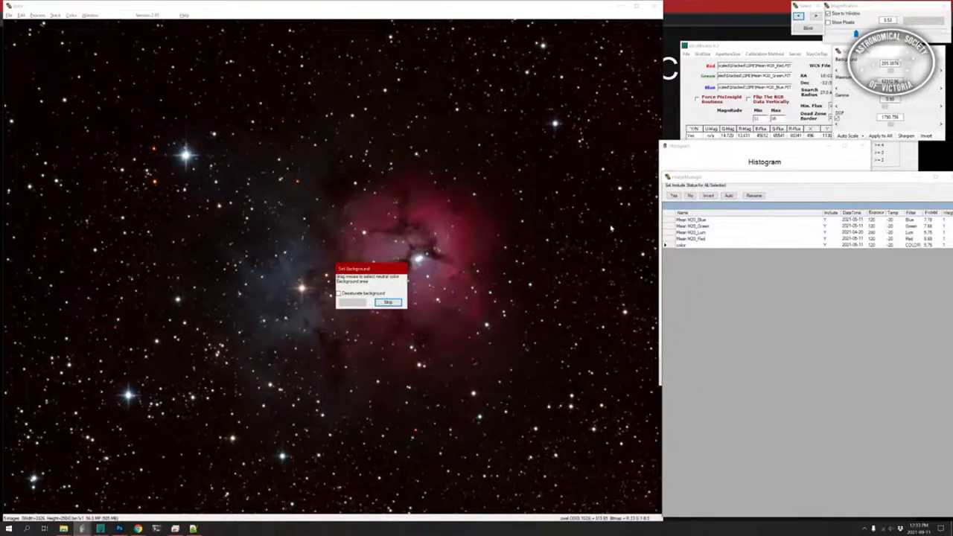
- Set the colour image's neutral background from a small dark sky area in the upper-left corner of the frame and apply it
click(34, 42)
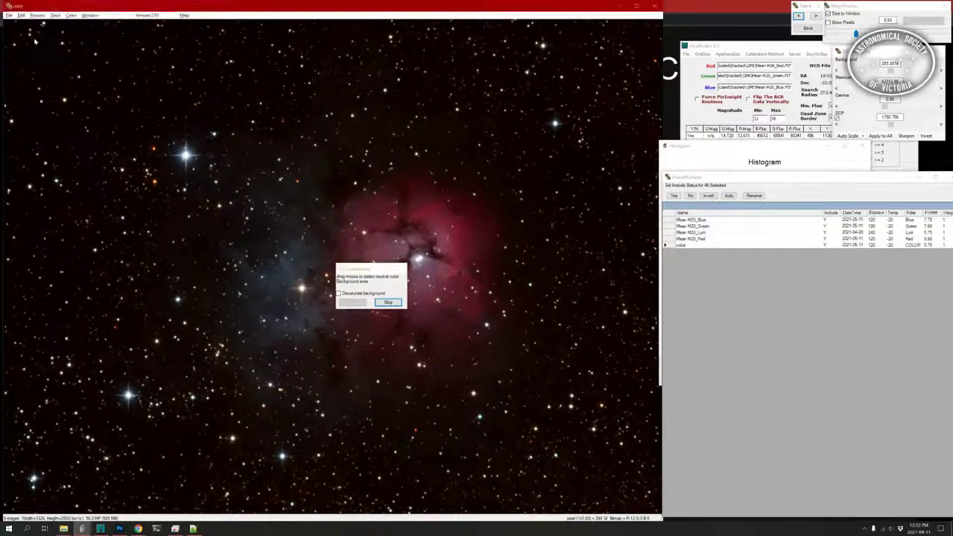
drag(34, 42, 42, 61)
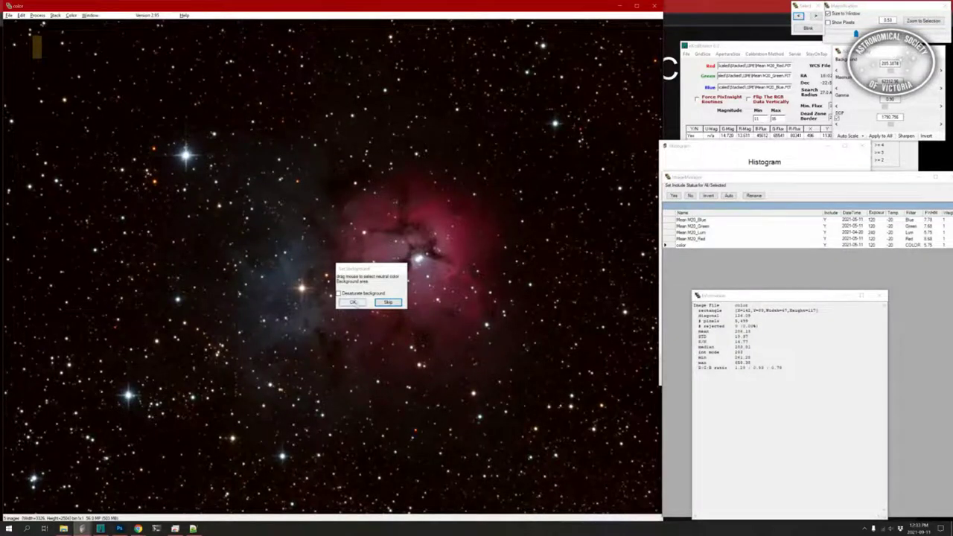
click(354, 302)
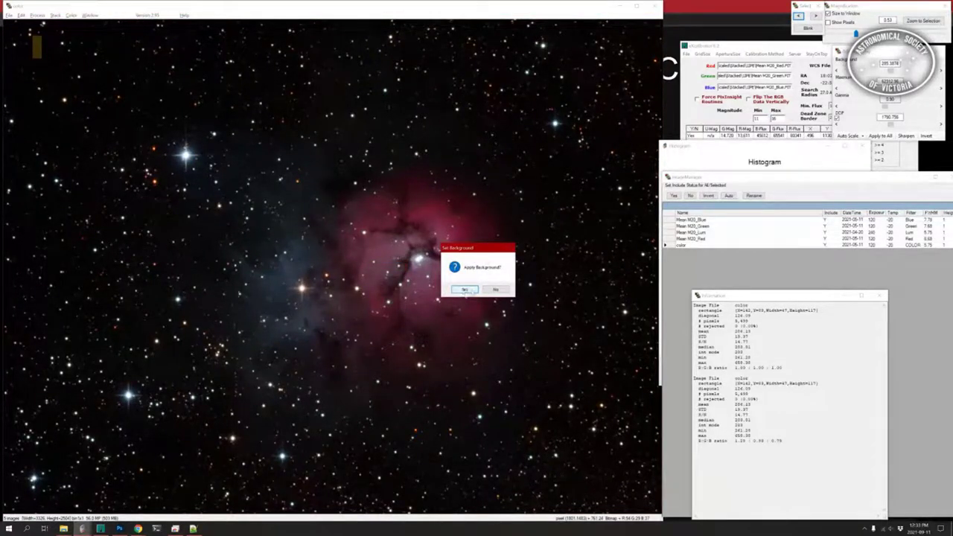
click(465, 289)
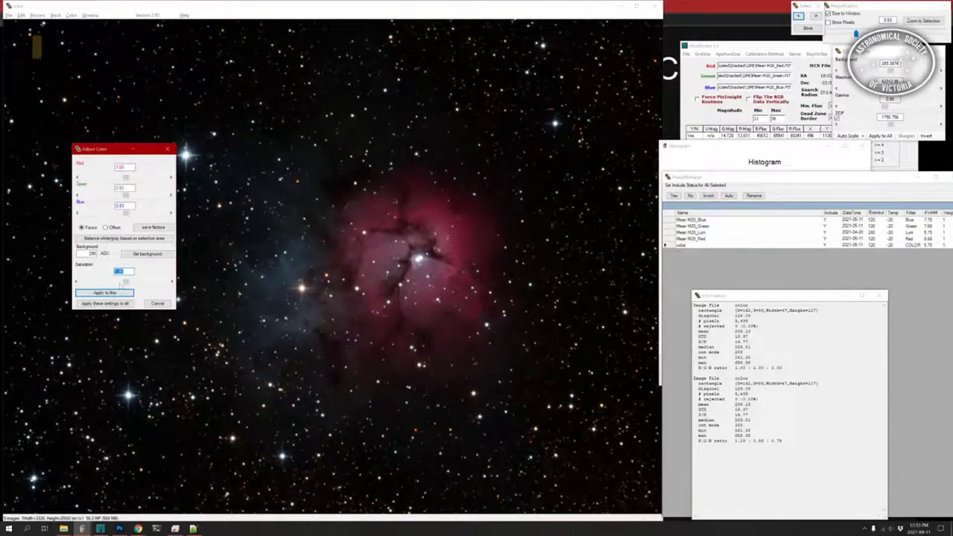
- Raise the colour image's saturation to 1.10 and apply the adjustment to this image only
click(138, 283)
click(117, 294)
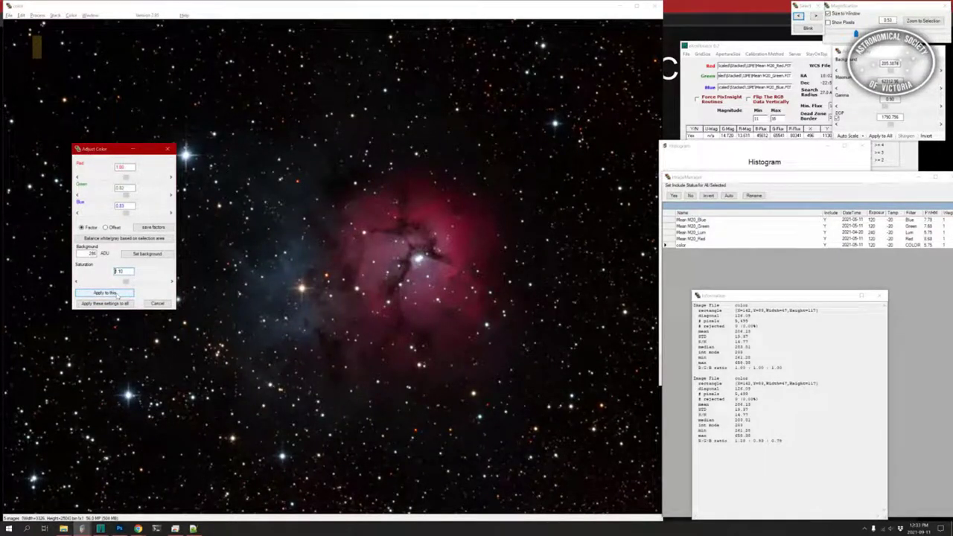
click(117, 294)
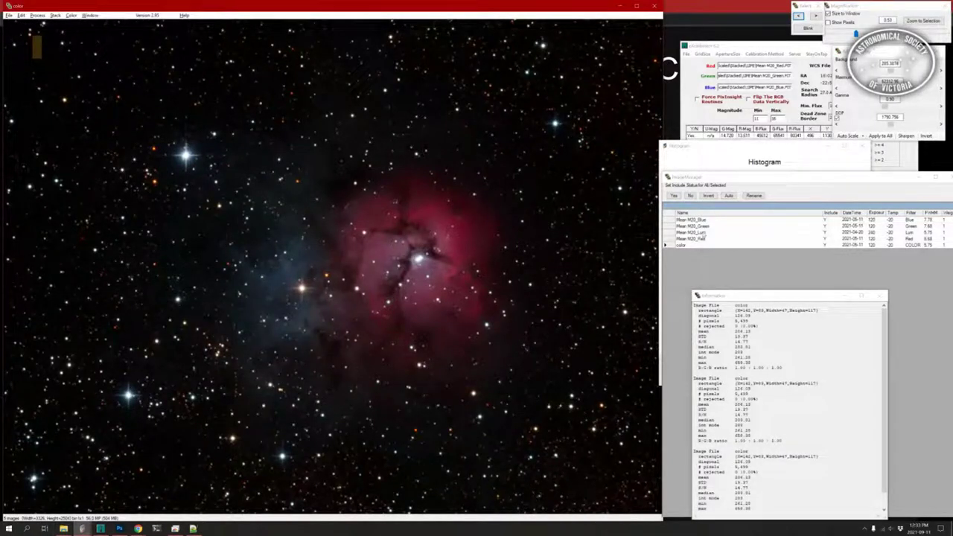
- Adjust the Mean M20_Lum display stretch to background 263 and DDP 337 using the whole-image histogram, and apply it to all images
click(699, 233)
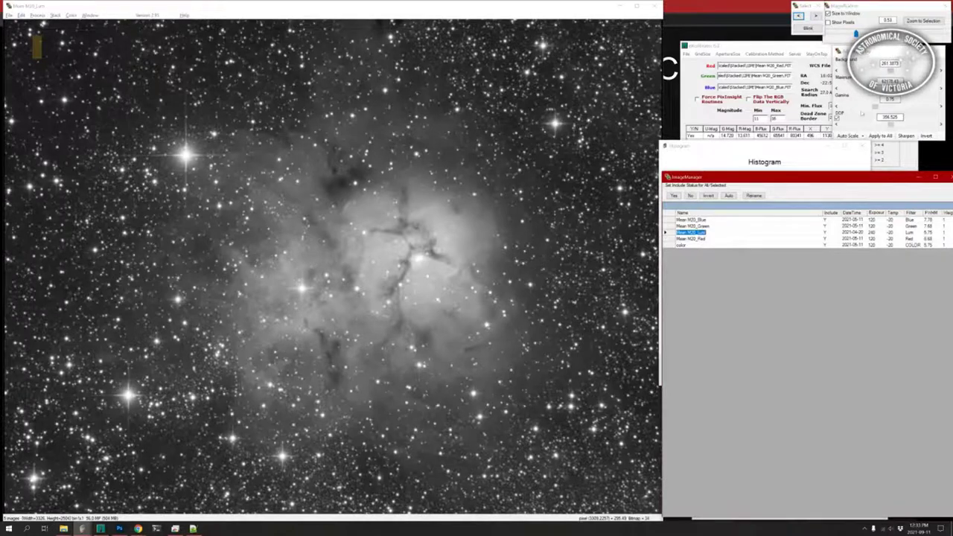
click(859, 128)
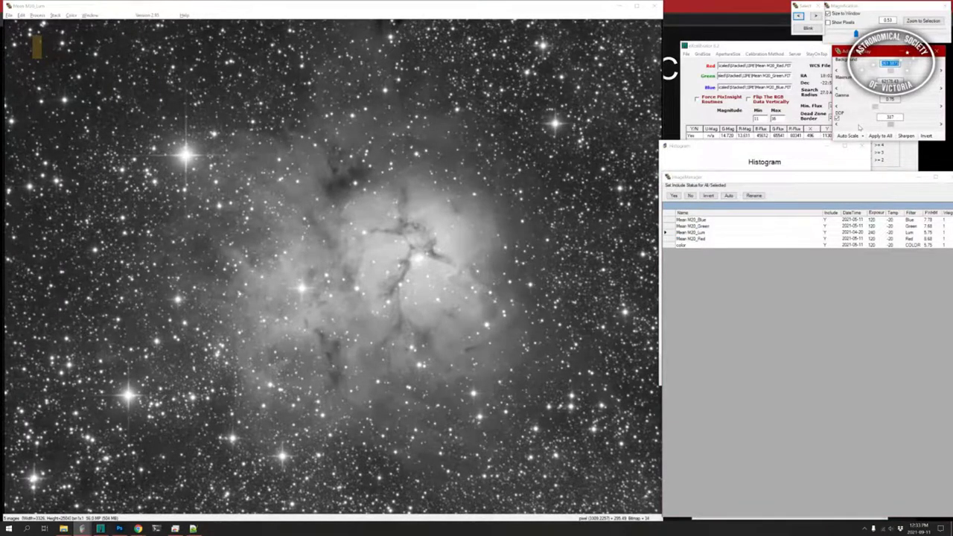
click(817, 164)
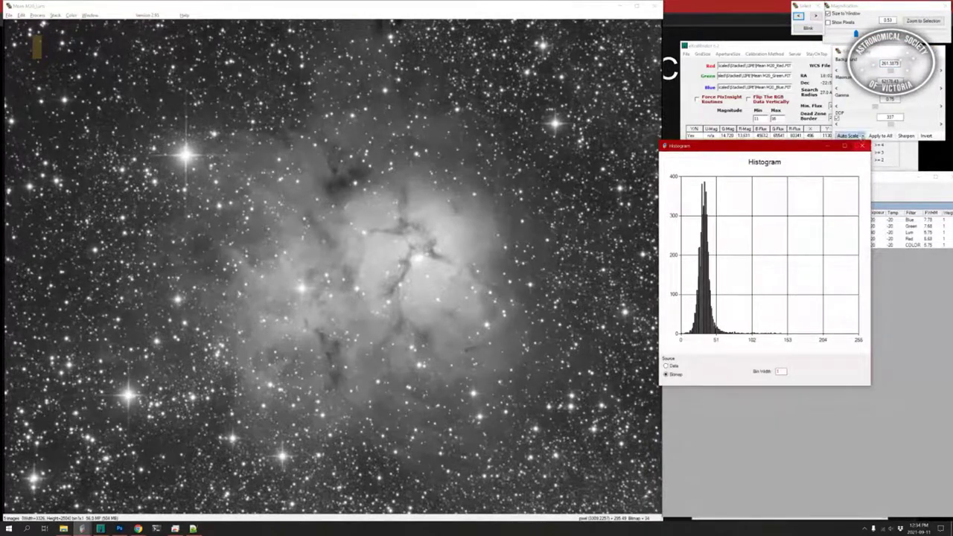
click(861, 128)
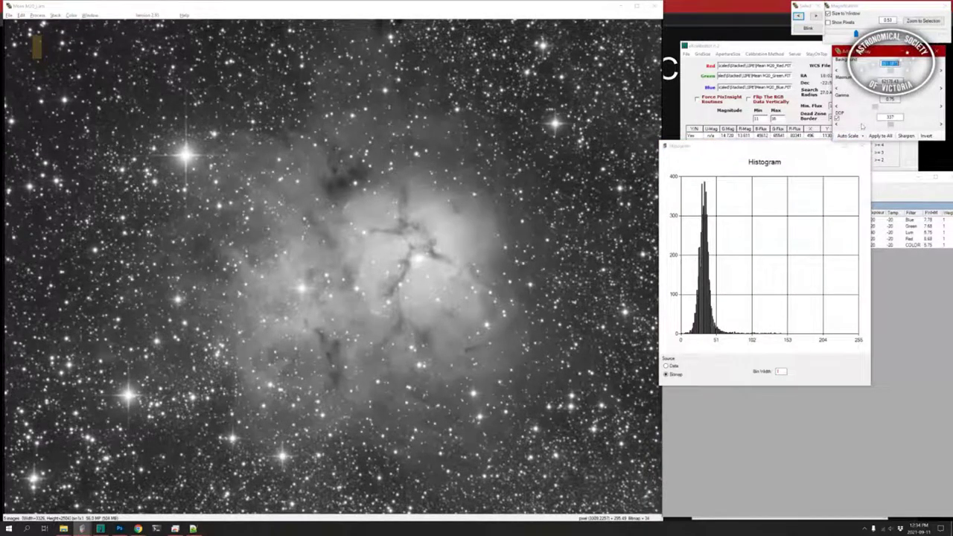
click(145, 88)
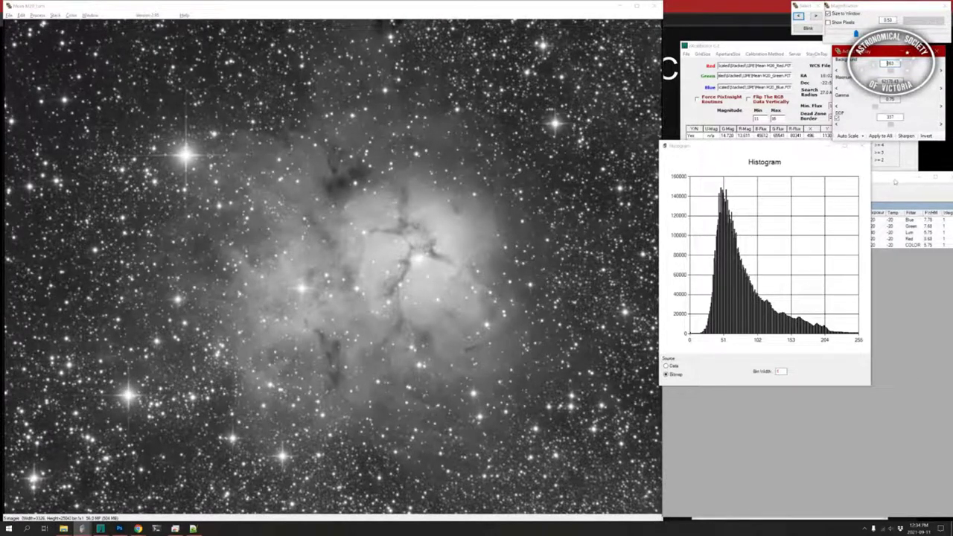
click(879, 137)
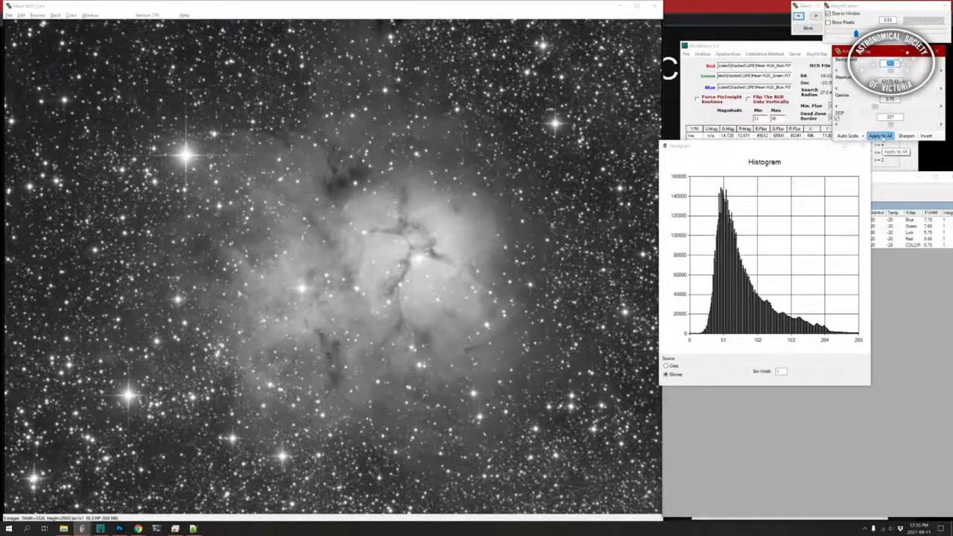
- Remove the Mean M20_Blue, Mean M20_Green and Mean M20_Red images from the stack
click(886, 180)
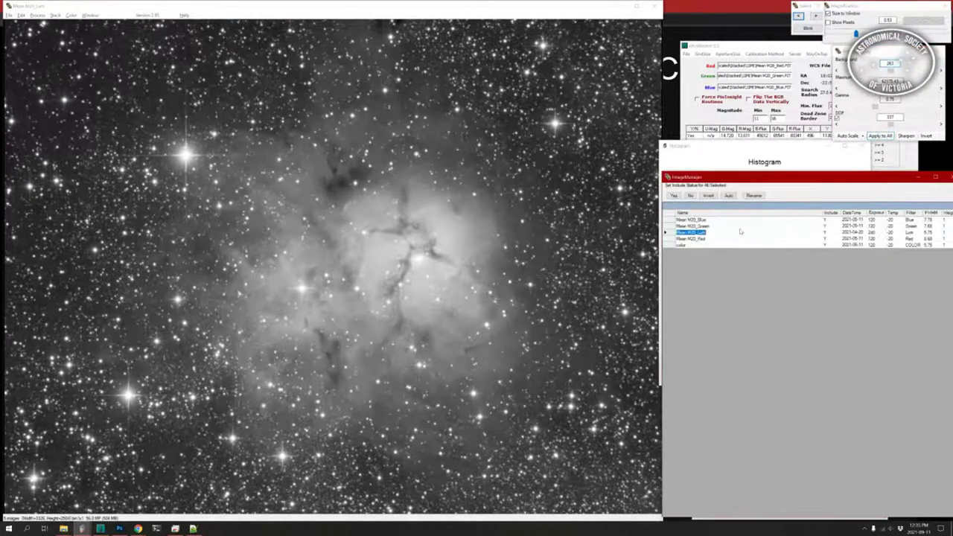
key(Up)
key(Up)
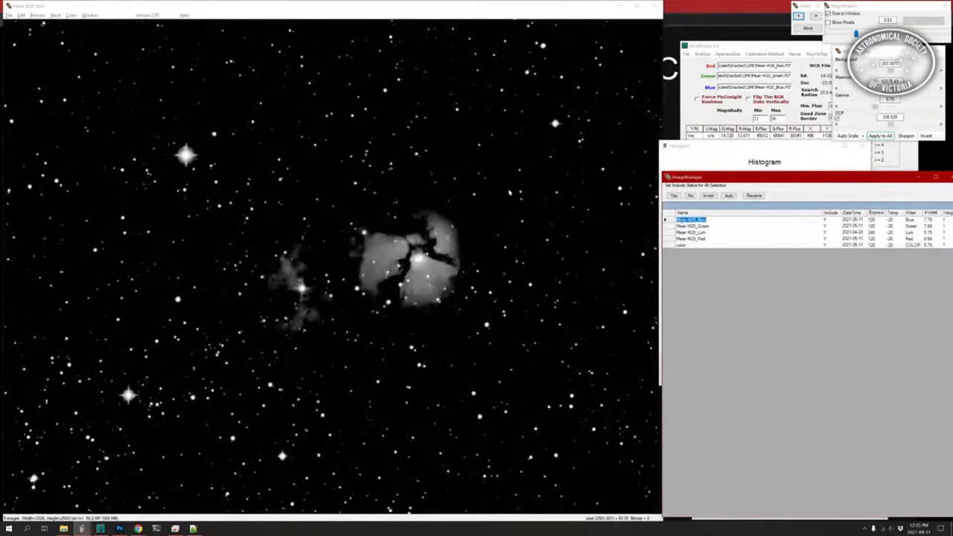
click(504, 191)
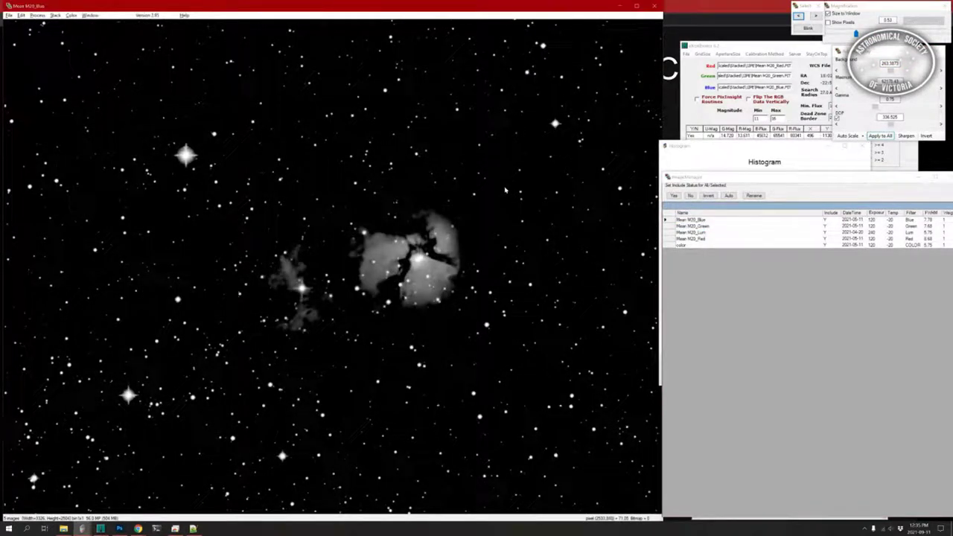
key(ctrl+F4)
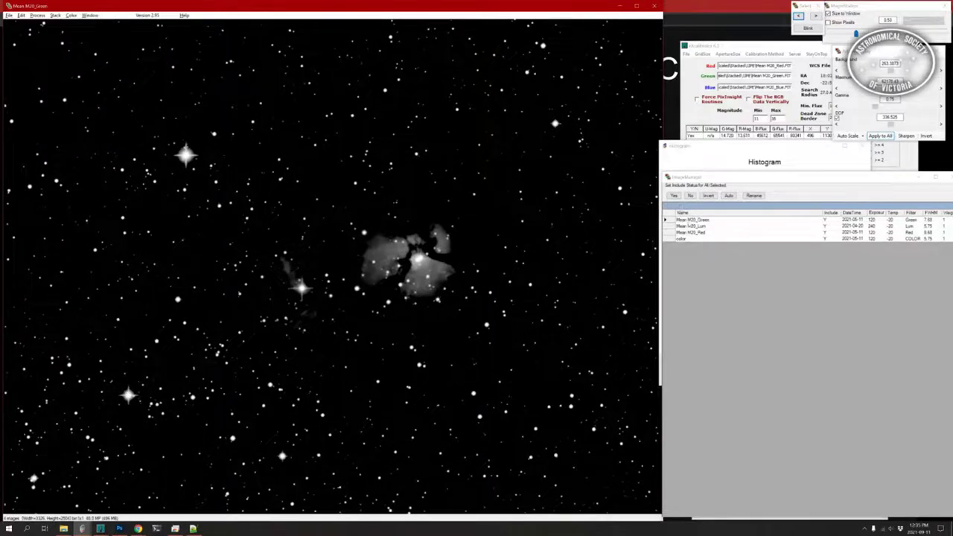
click(423, 199)
key(ctrl+F4)
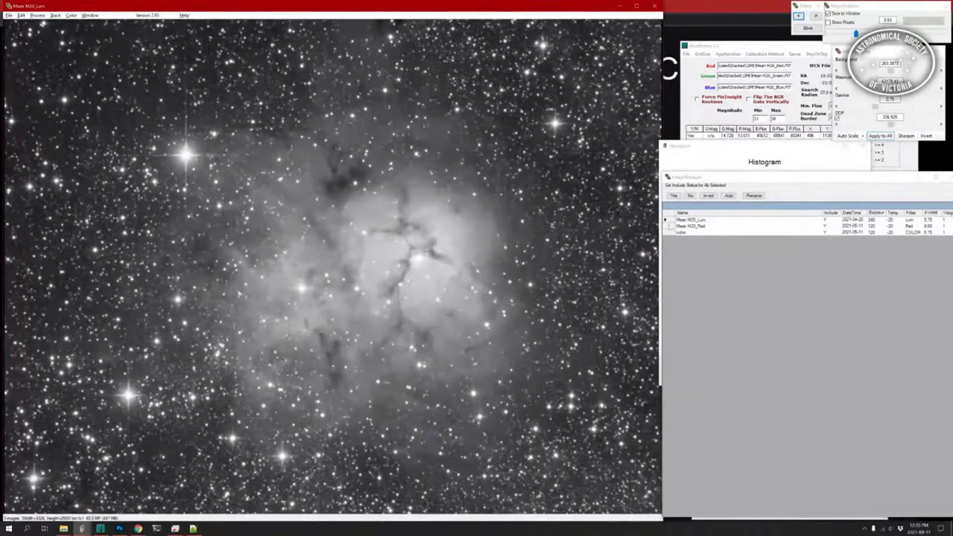
click(690, 225)
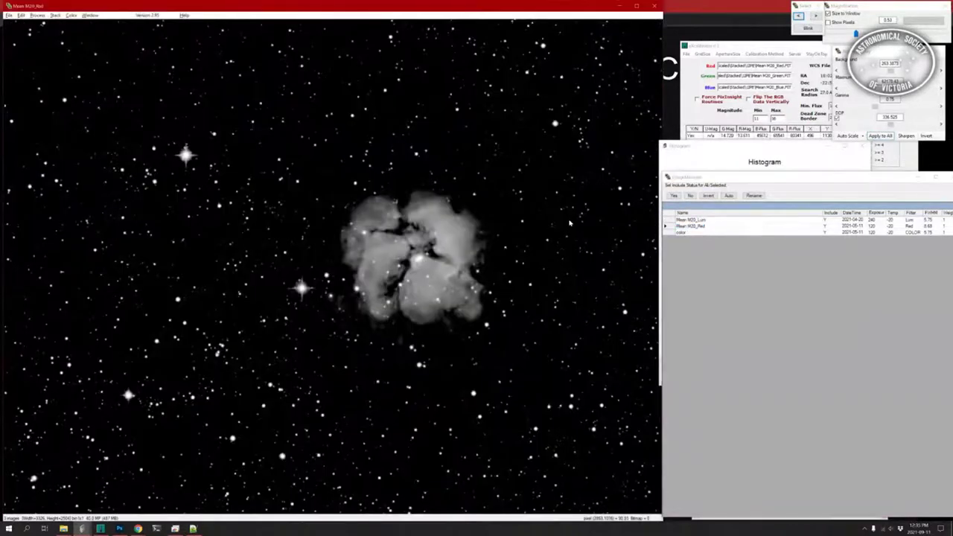
key(ctrl+F4)
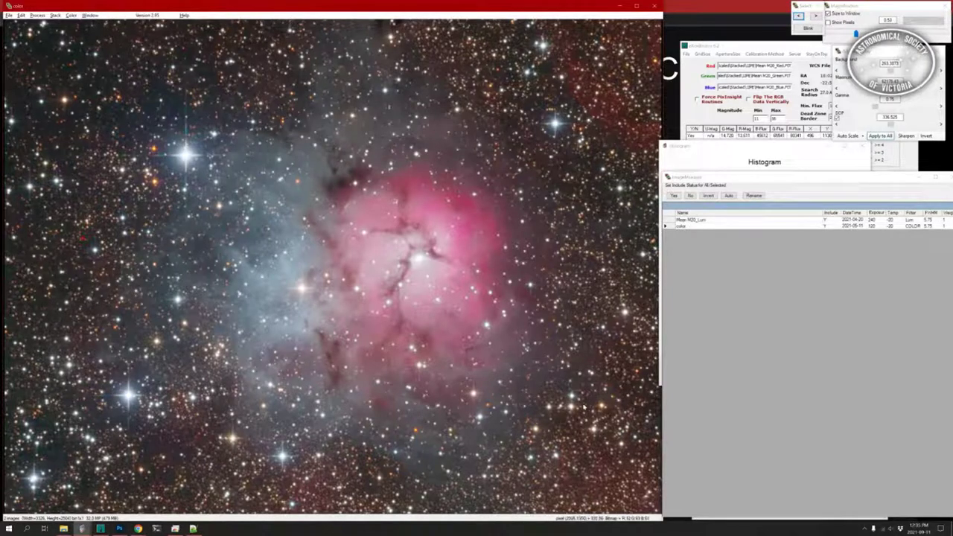
- Rename only the colour image, replacing its existing name with M20_RGB
click(753, 195)
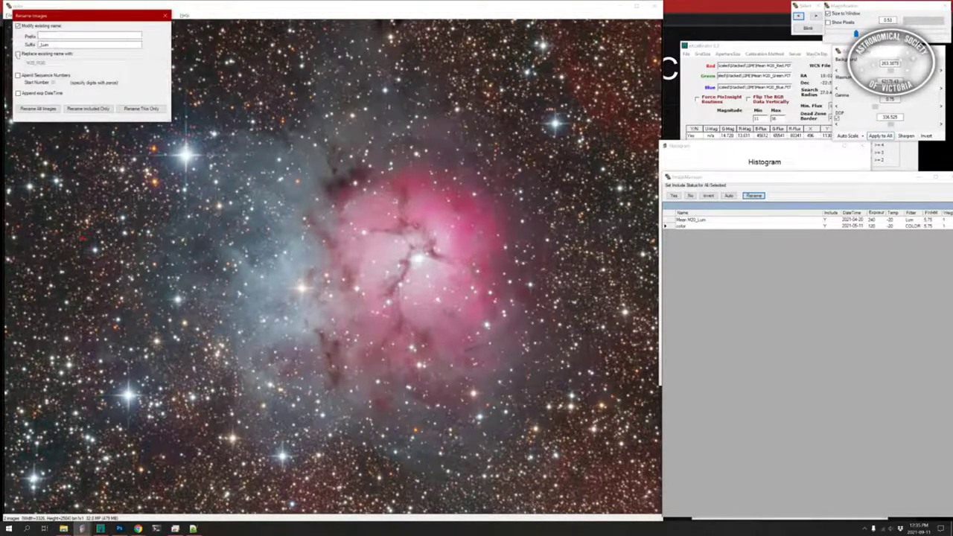
click(18, 54)
click(138, 110)
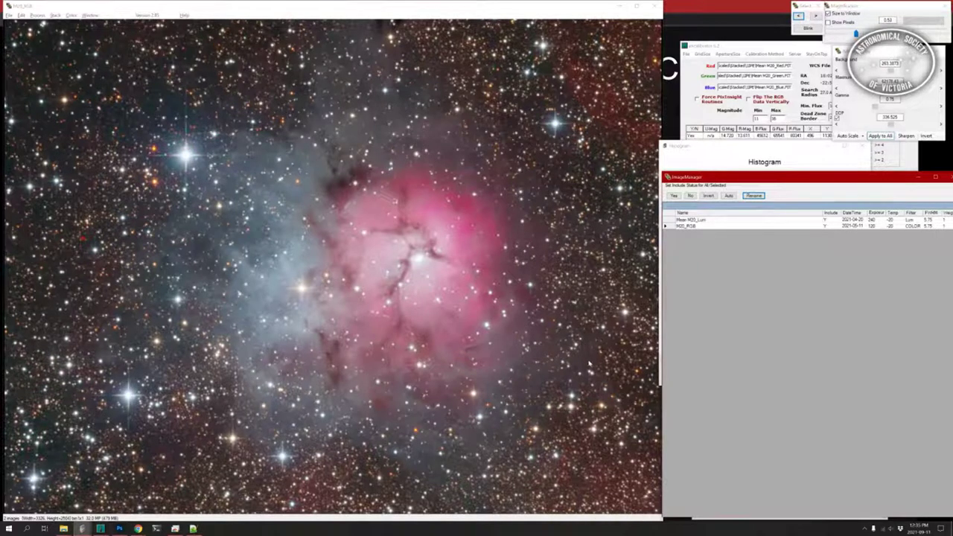
- Save all open images as 32-bit float FITS files in the Stacked folder, allowing existing files to be overwritten
click(9, 15)
mouse_move(30, 50)
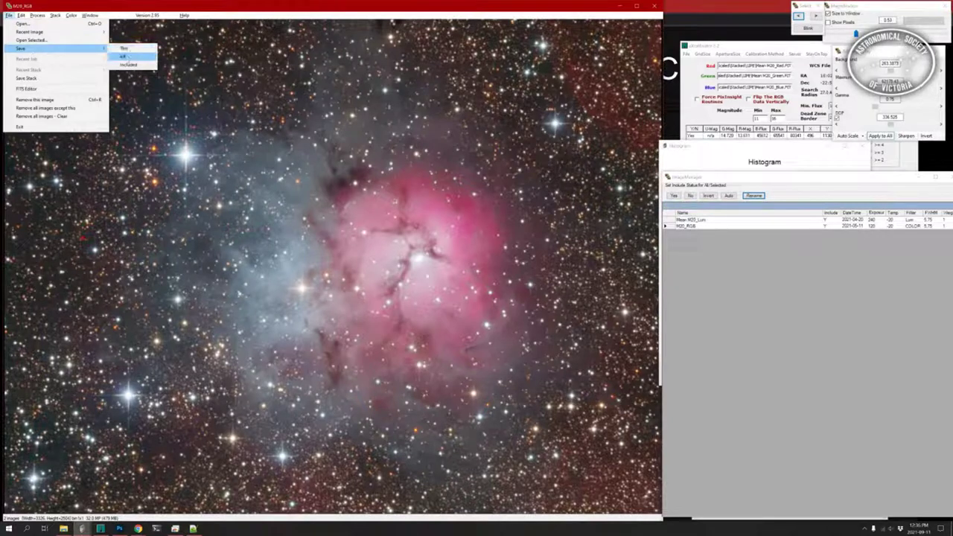
click(124, 56)
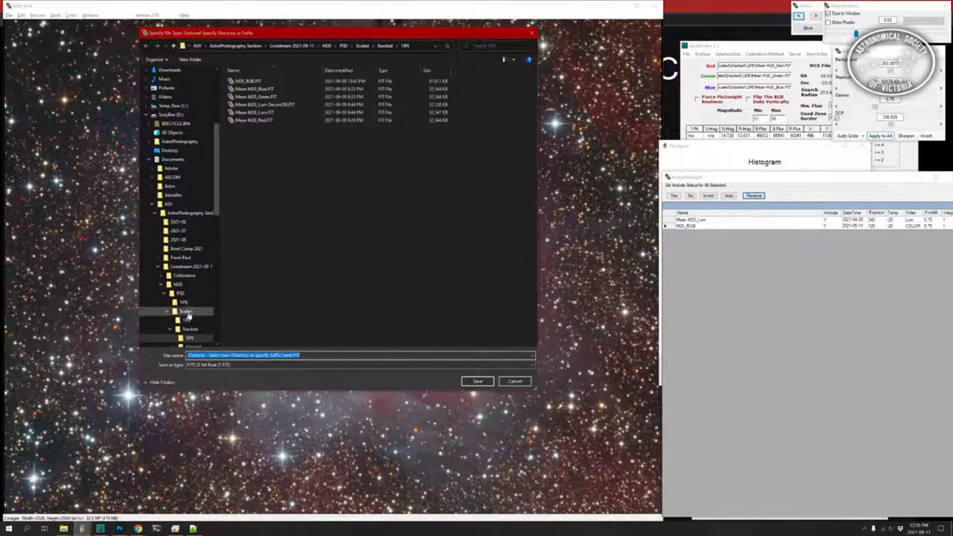
click(190, 328)
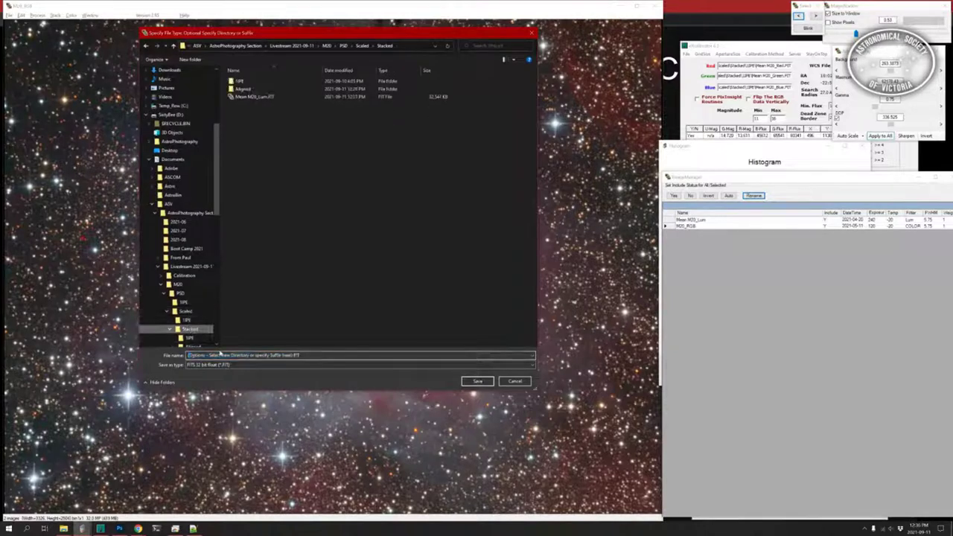
click(476, 381)
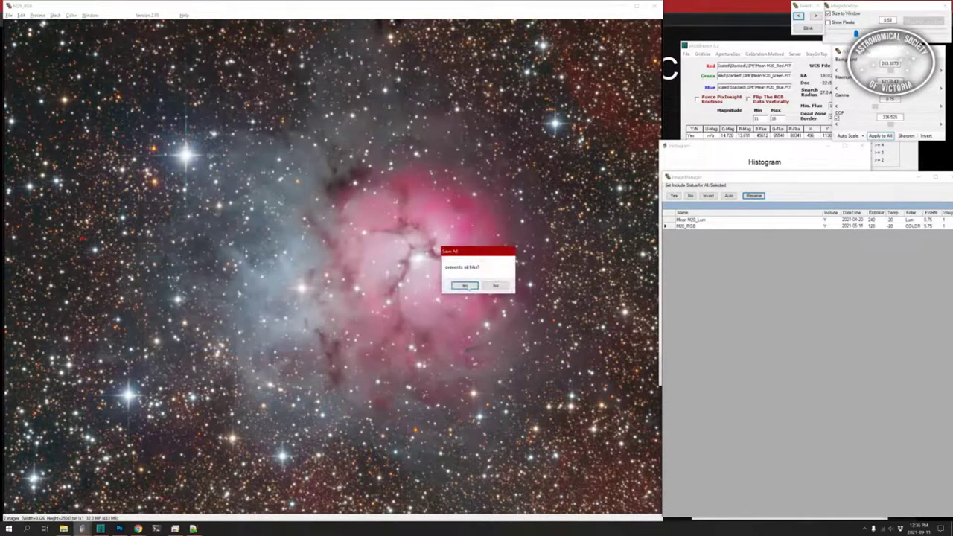
click(465, 285)
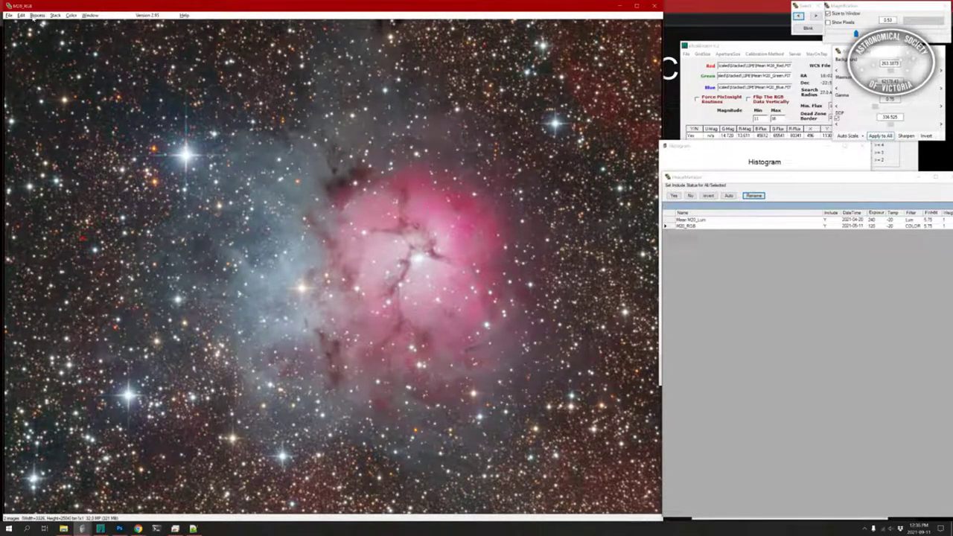
- Create scaled images from M20_RGB and Mean M20_Lum
click(35, 16)
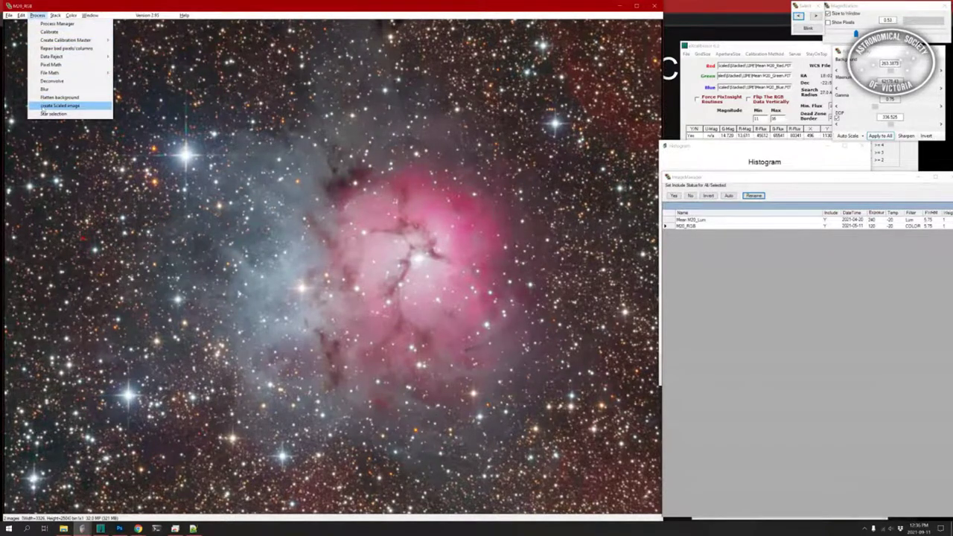
click(43, 109)
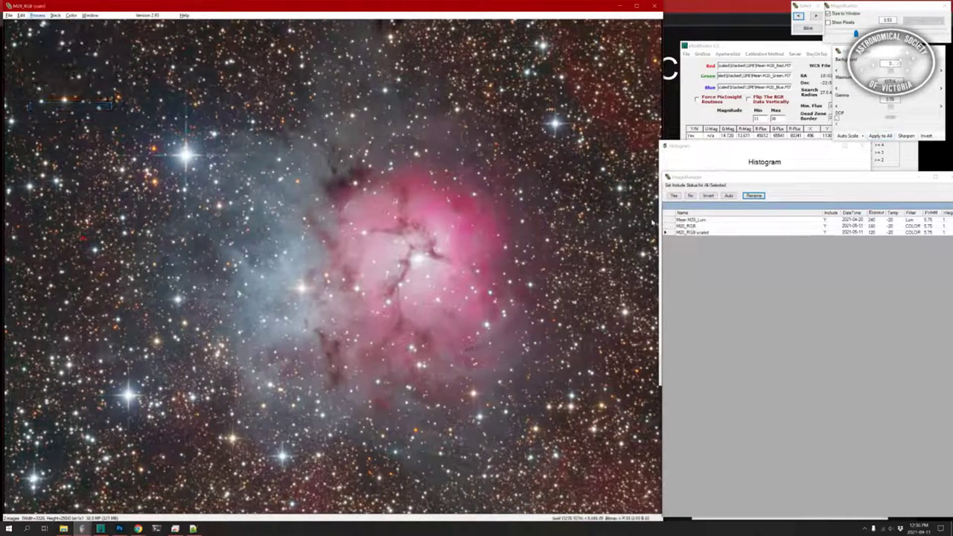
click(690, 219)
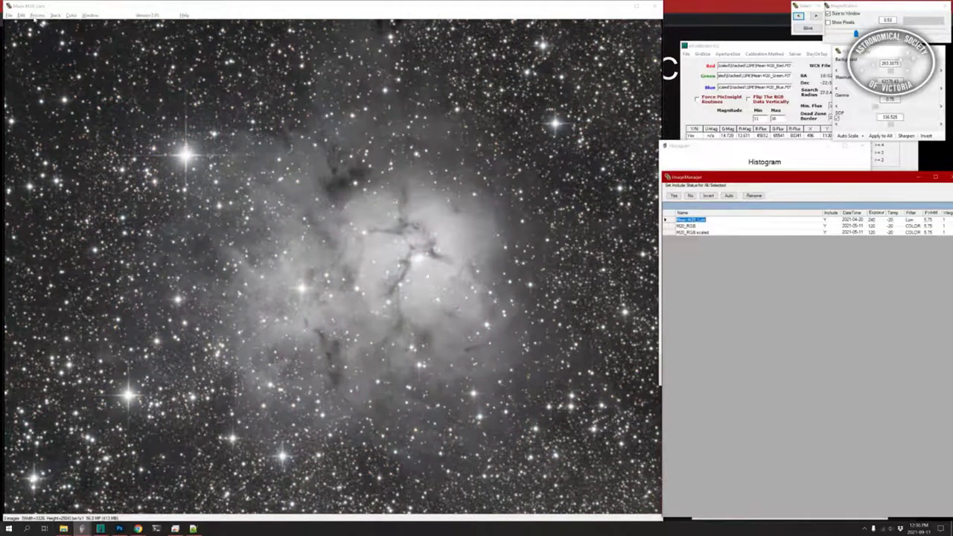
click(35, 16)
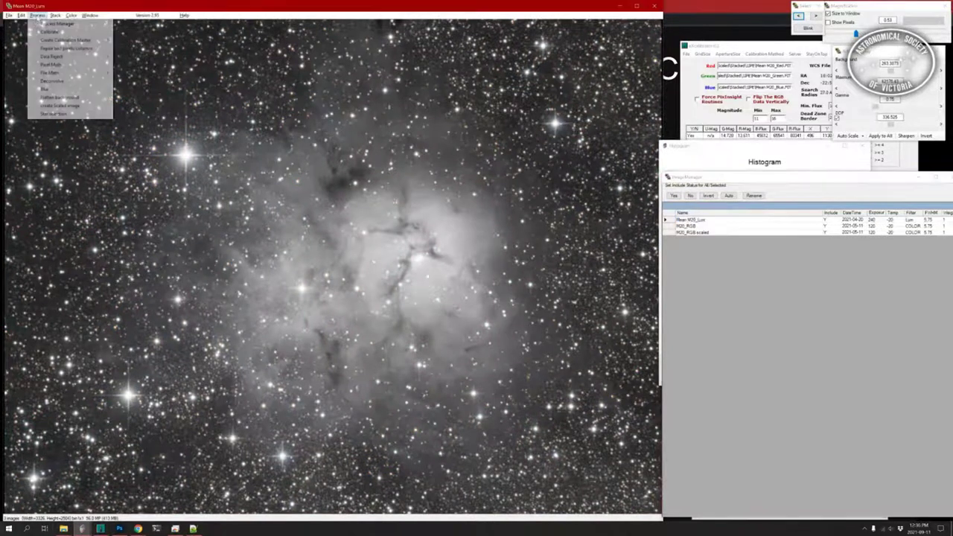
click(44, 106)
- Remove the unscaled Mean M20_Lum and M20_RGB images, keeping only the two scaled versions
click(693, 221)
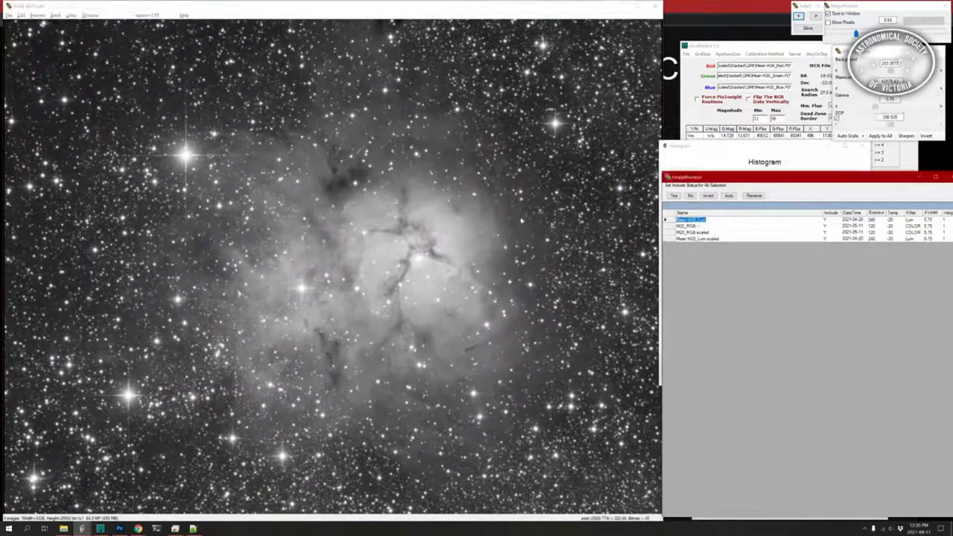
click(520, 221)
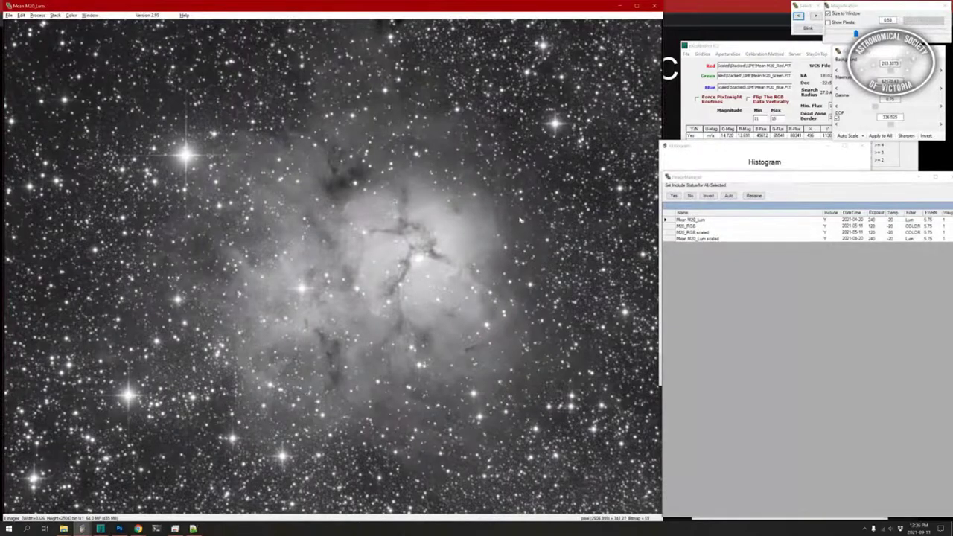
key(ctrl+F4)
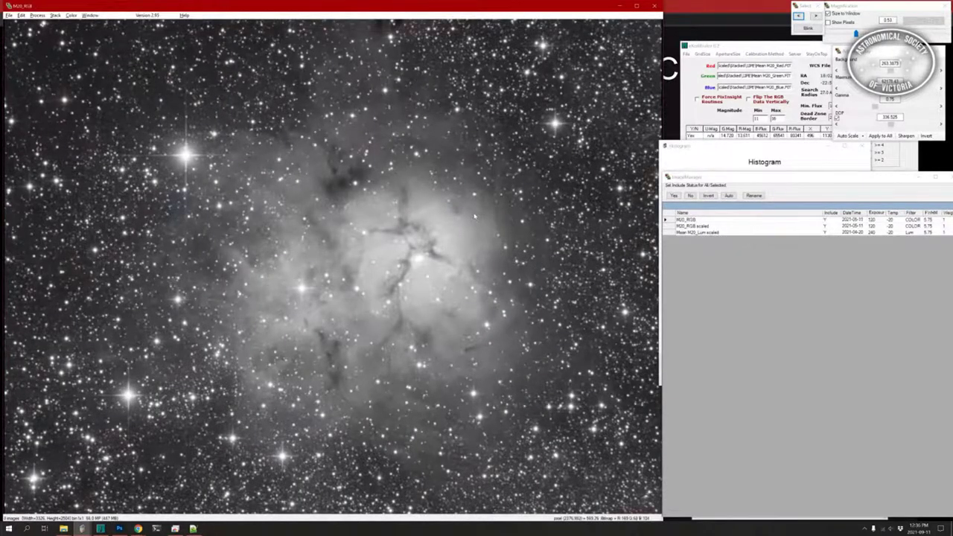
key(ctrl+F4)
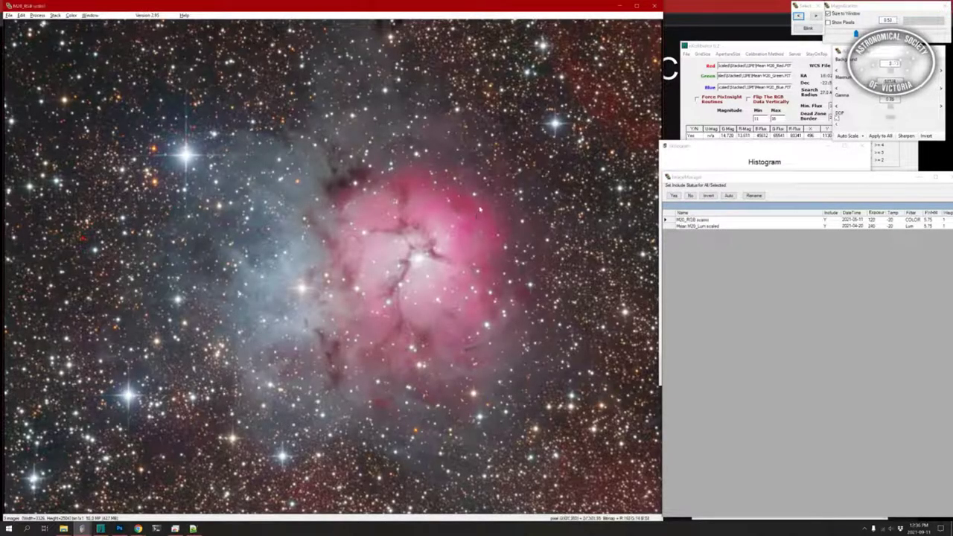
- Save all the scaled images as 16-bit TIFF files in the Scaled folder
click(9, 15)
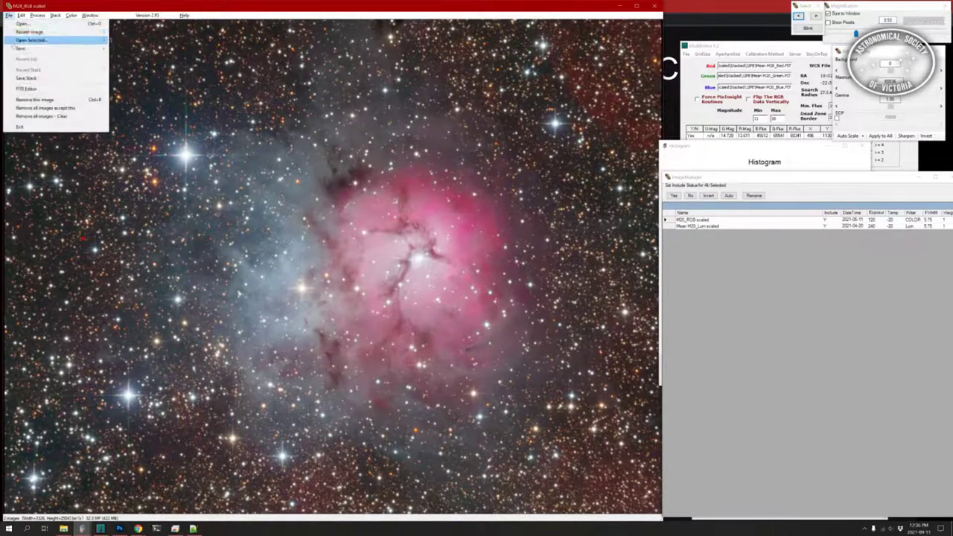
mouse_move(25, 49)
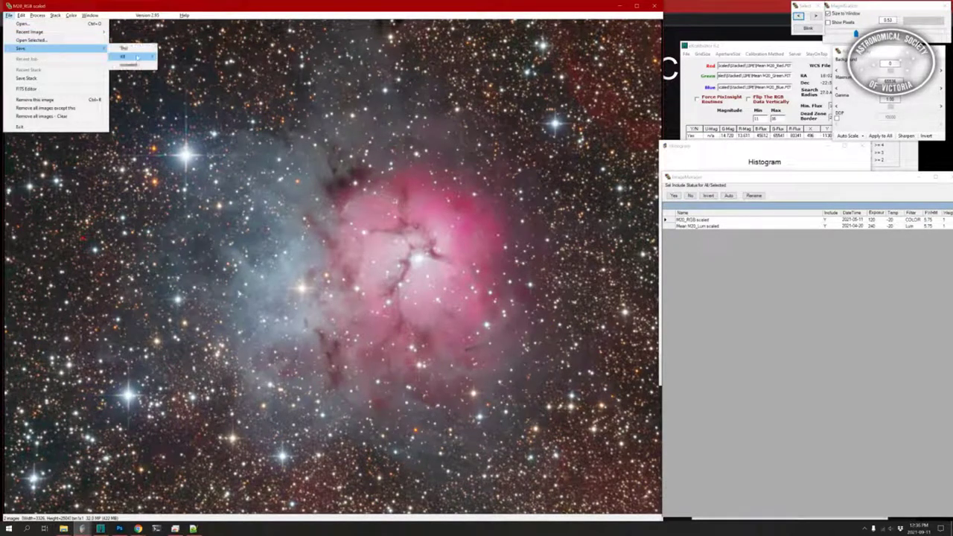
click(137, 58)
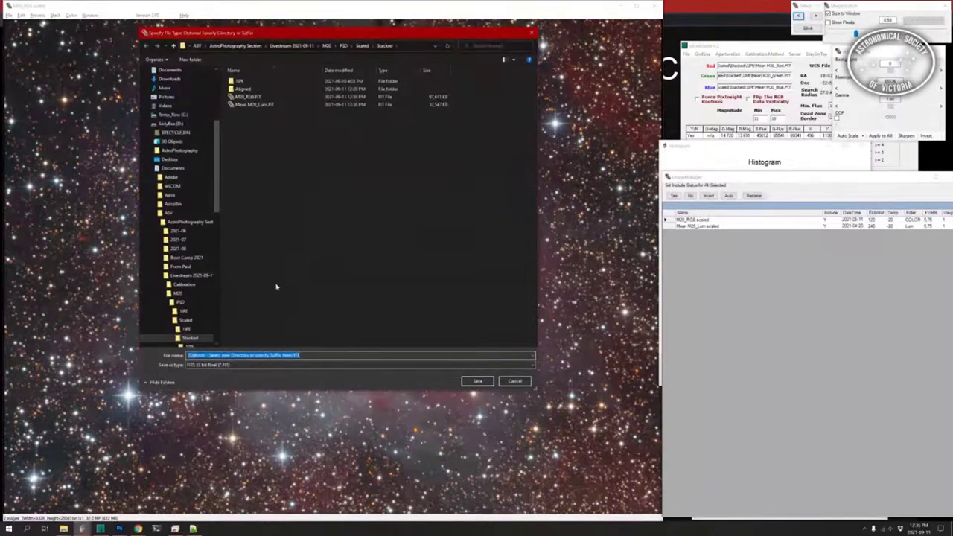
click(188, 321)
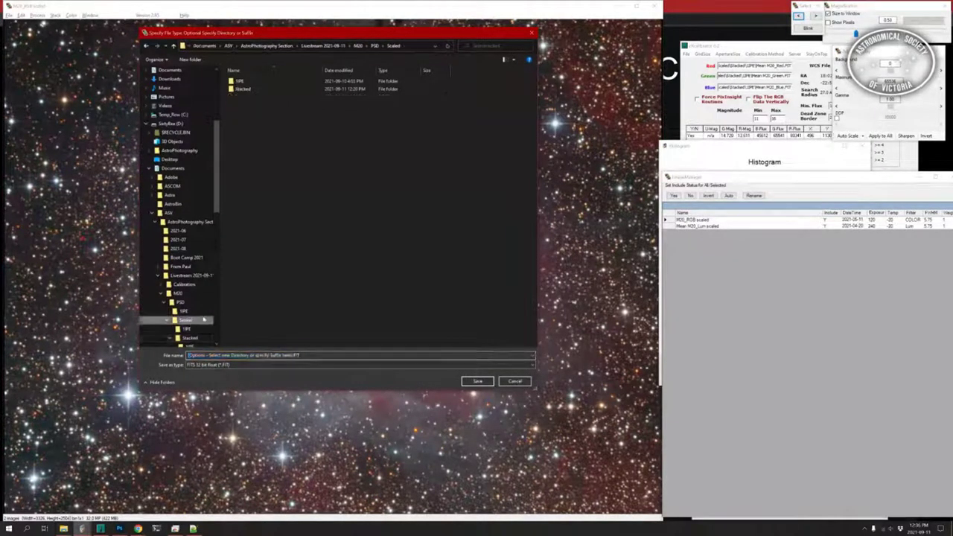
click(376, 365)
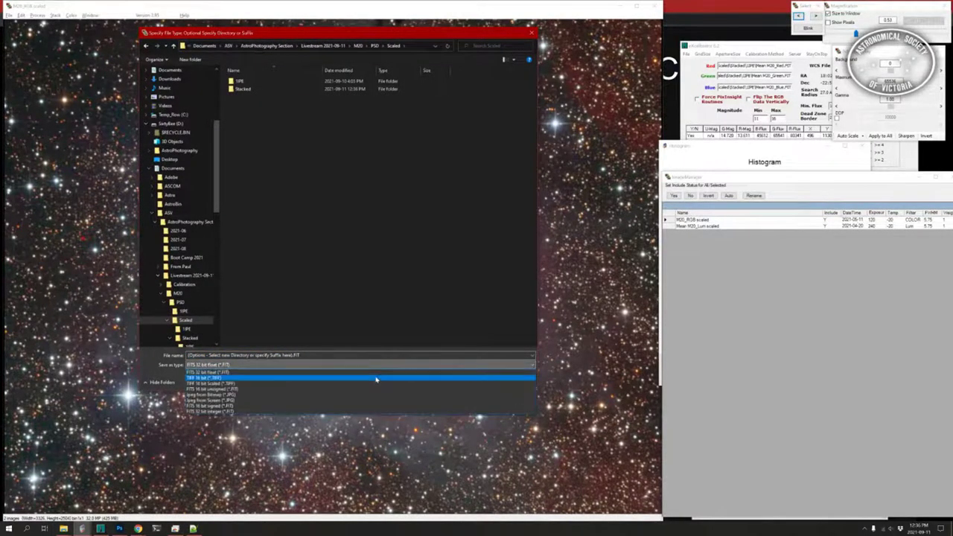
click(376, 378)
click(480, 383)
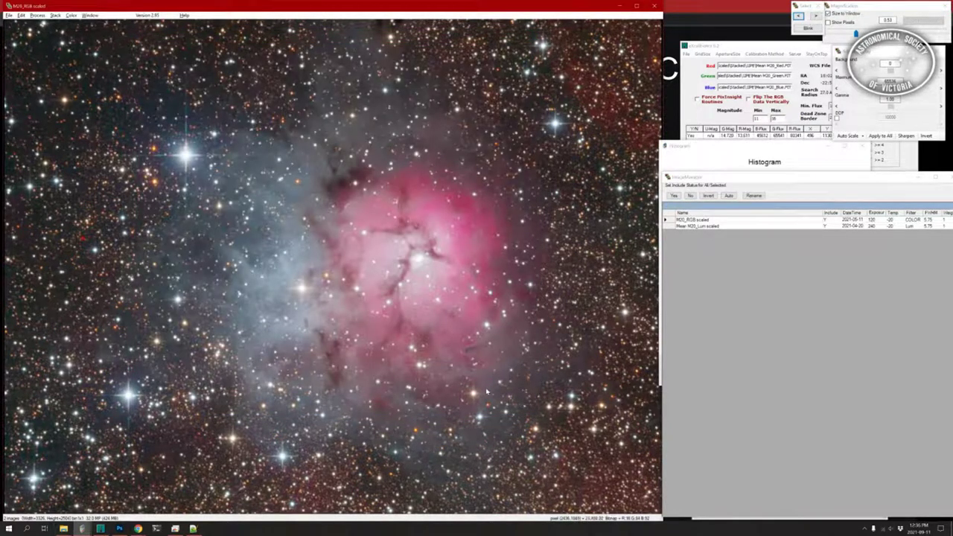
- Close the image window and move the eXcalibrator, Histogram and ImageManager windows aside to uncover the workflow slide
click(651, 7)
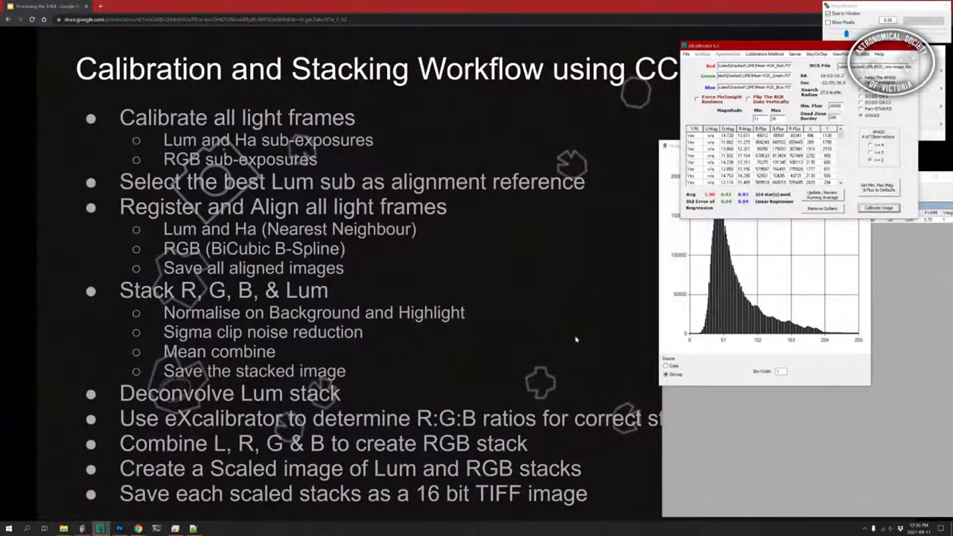
drag(673, 146, 692, 146)
click(764, 411)
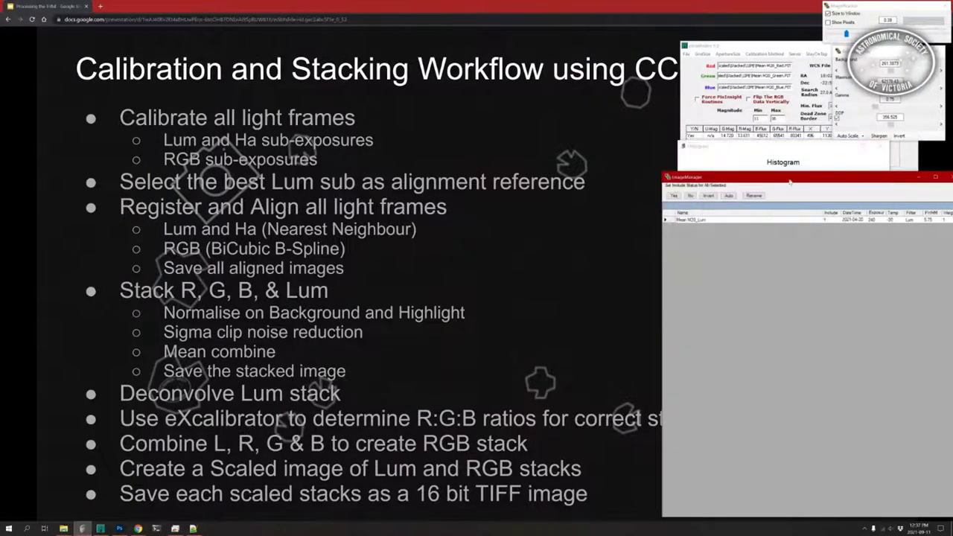
drag(793, 181, 806, 184)
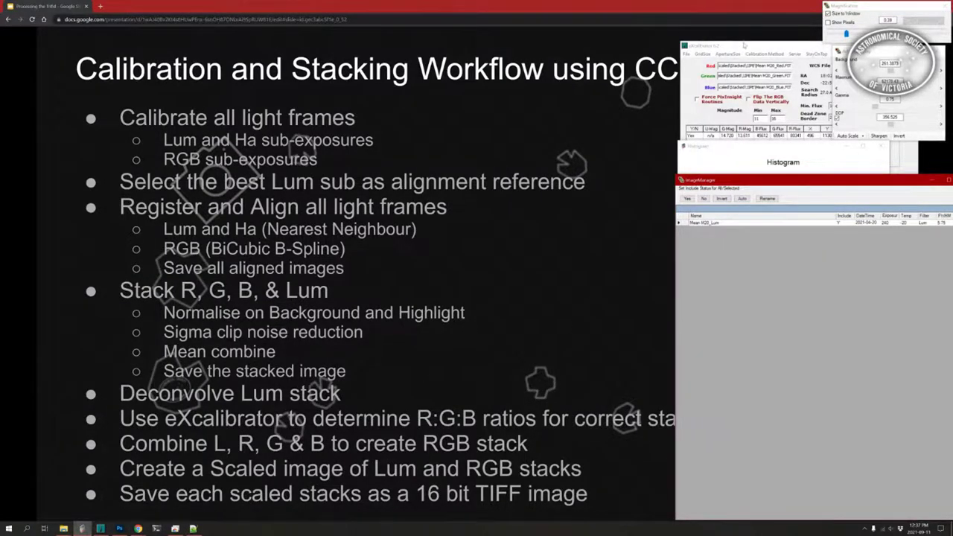
drag(744, 46, 876, 47)
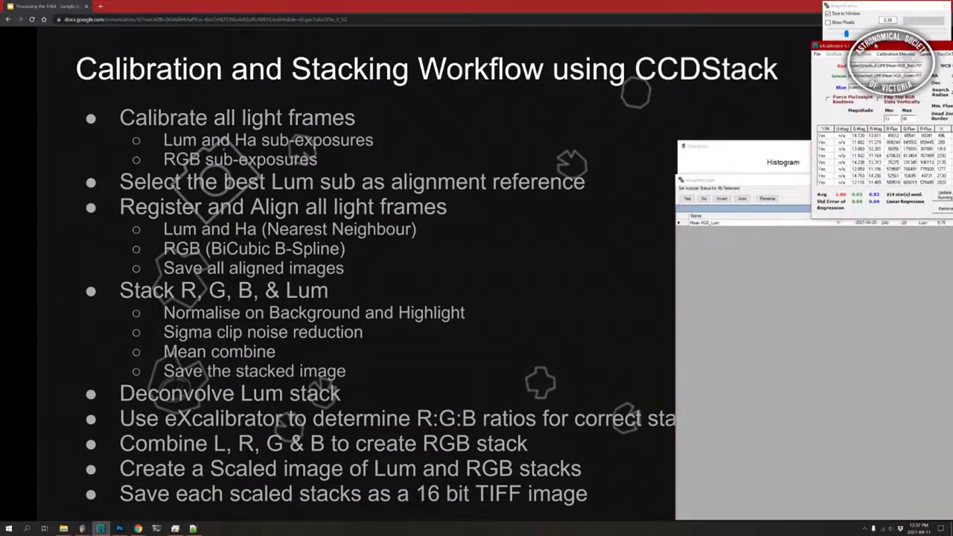
click(724, 149)
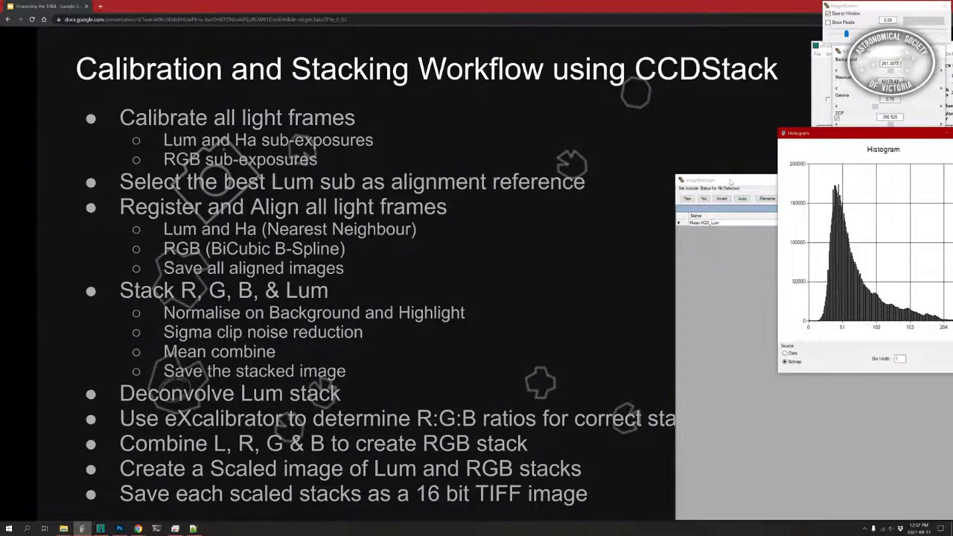
drag(730, 181, 825, 184)
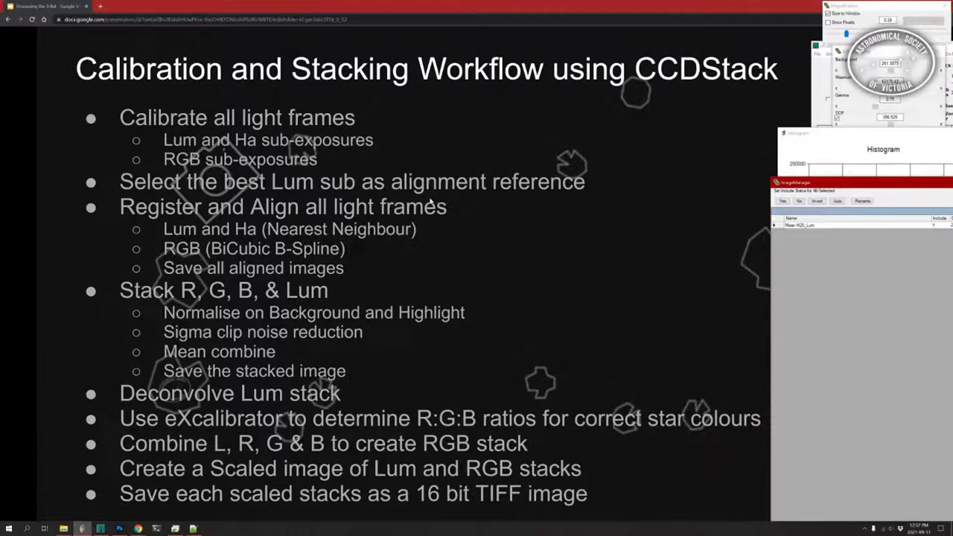
- Switch to Photoshop and open M20_RGB scaled.TIFF and Mean M20_Lum scaled.TIFF from the Scaled folder in Camera Raw
mouse_move(32, 506)
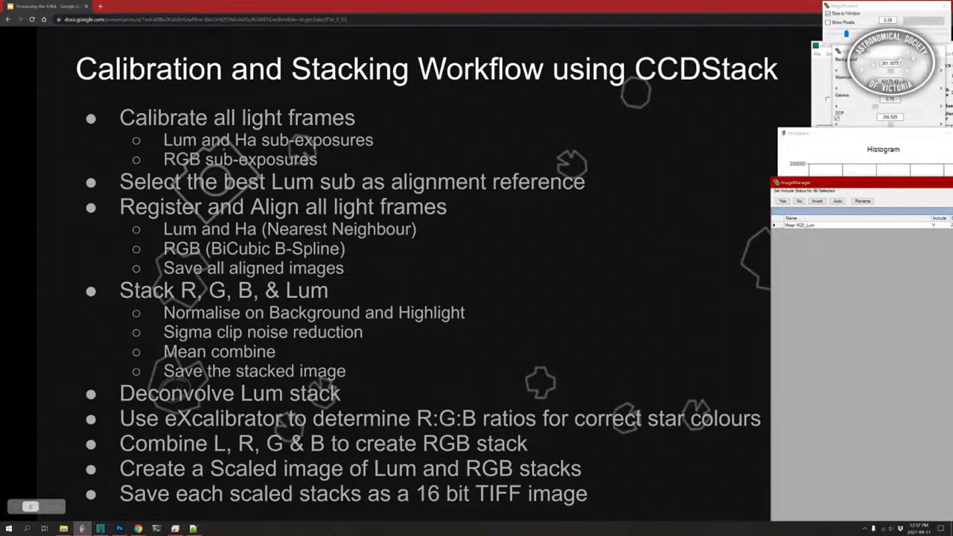
key(alt+Tab)
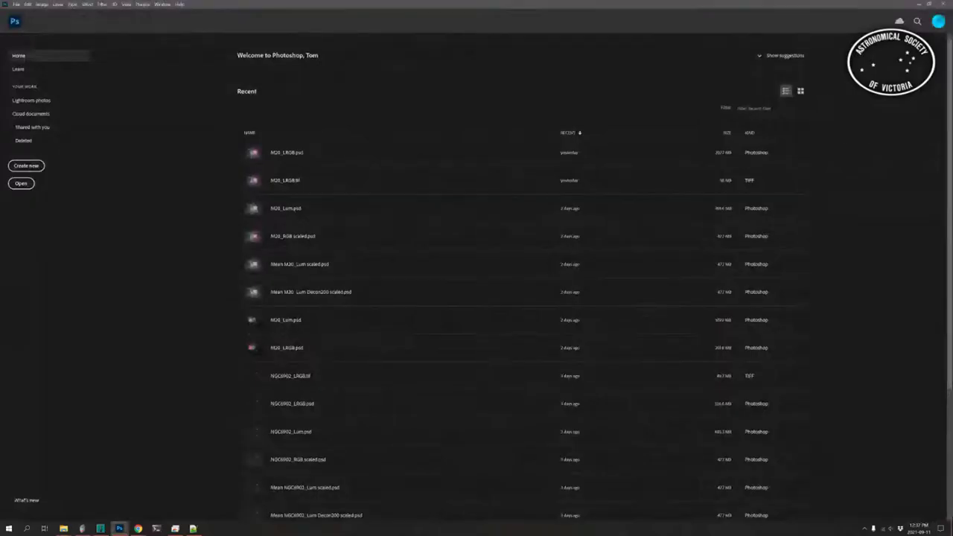
click(16, 5)
click(23, 22)
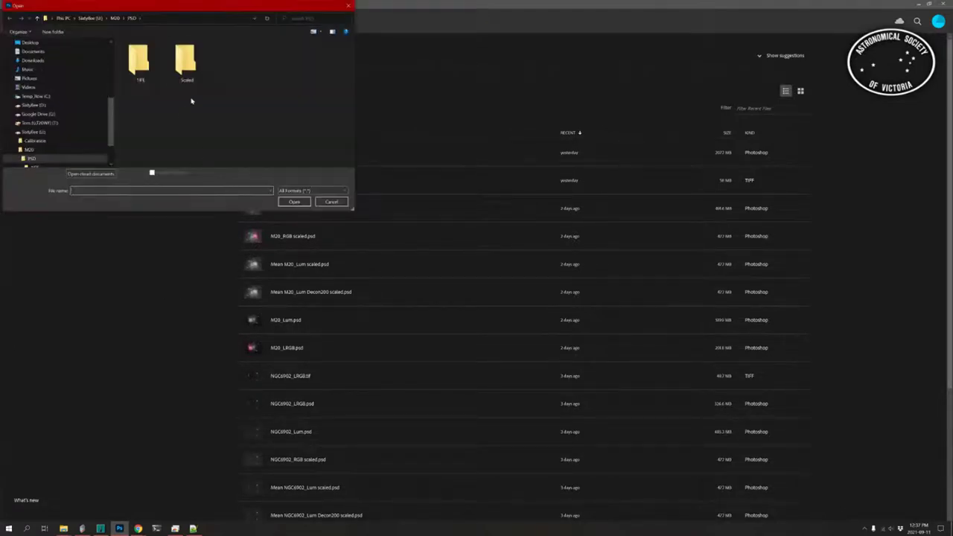
double_click(186, 64)
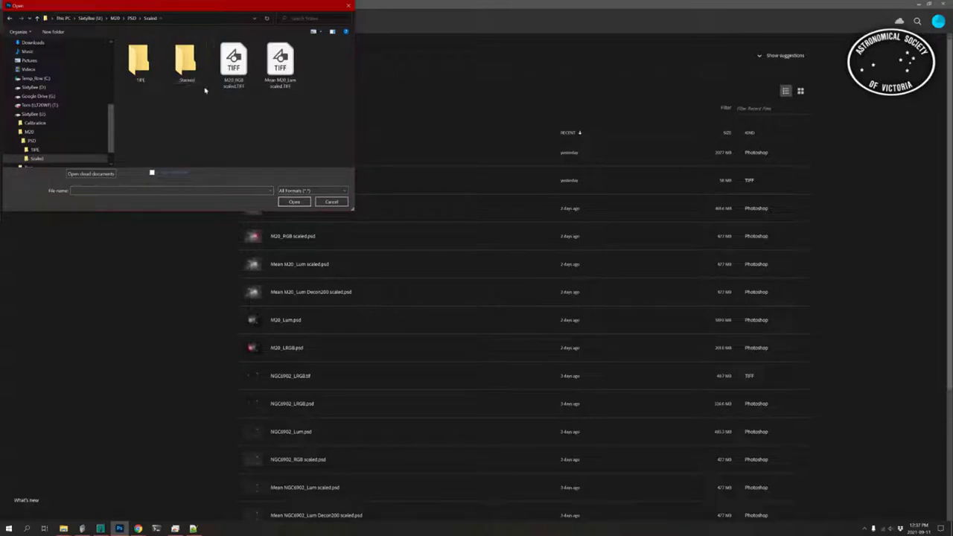
drag(308, 70, 223, 49)
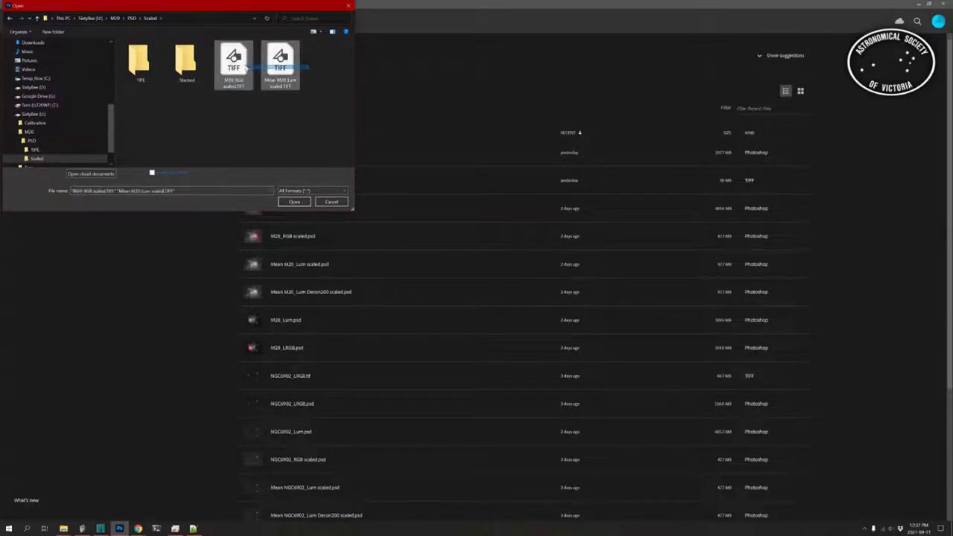
click(287, 204)
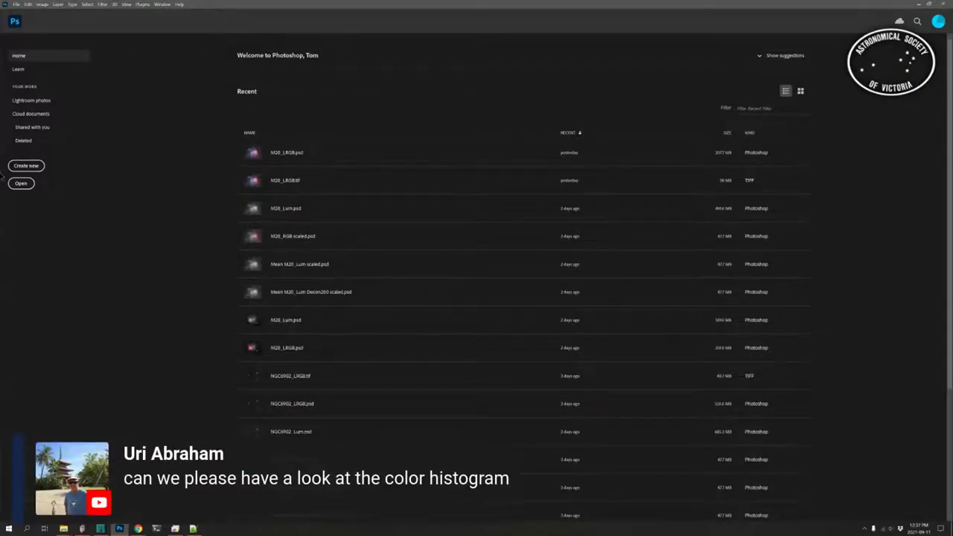
key(alt+Tab)
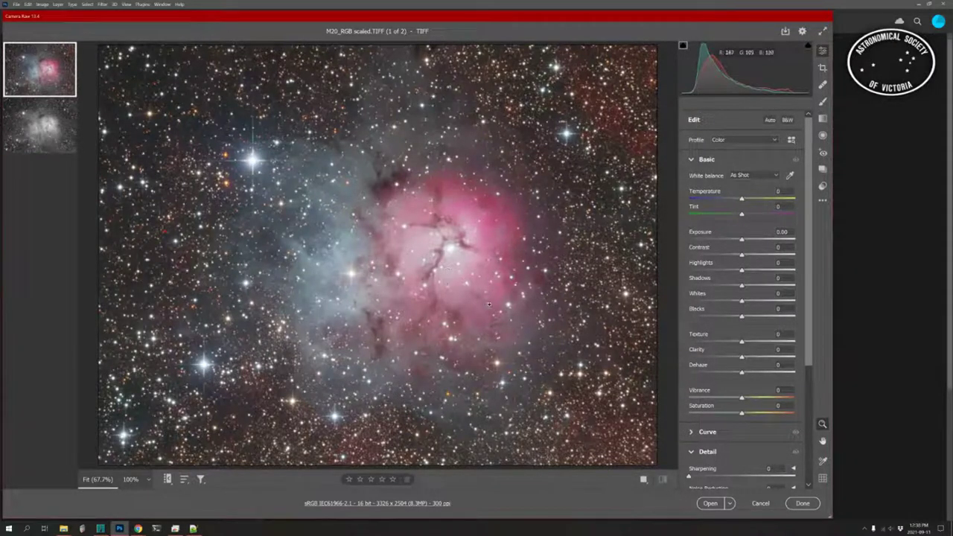
- Set Color Noise Reduction to 30 for M20_RGB scaled.TIFF, judging the effect on the background stars at 200% zoom
click(148, 482)
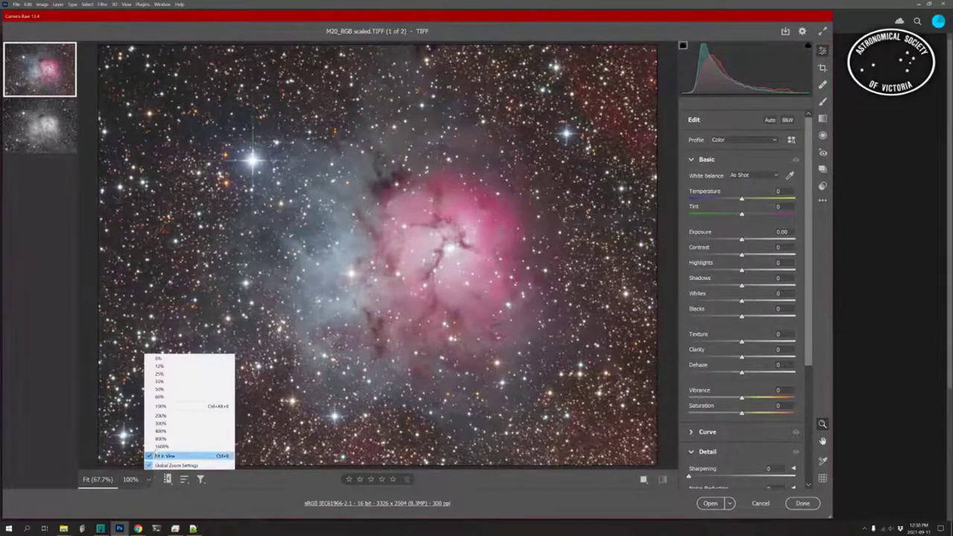
click(160, 415)
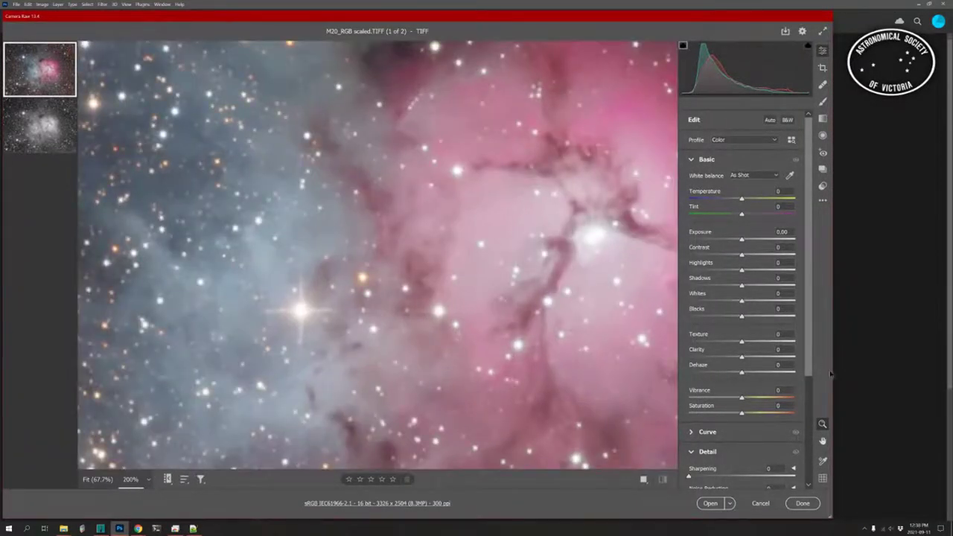
drag(513, 222, 425, 437)
drag(466, 383, 410, 431)
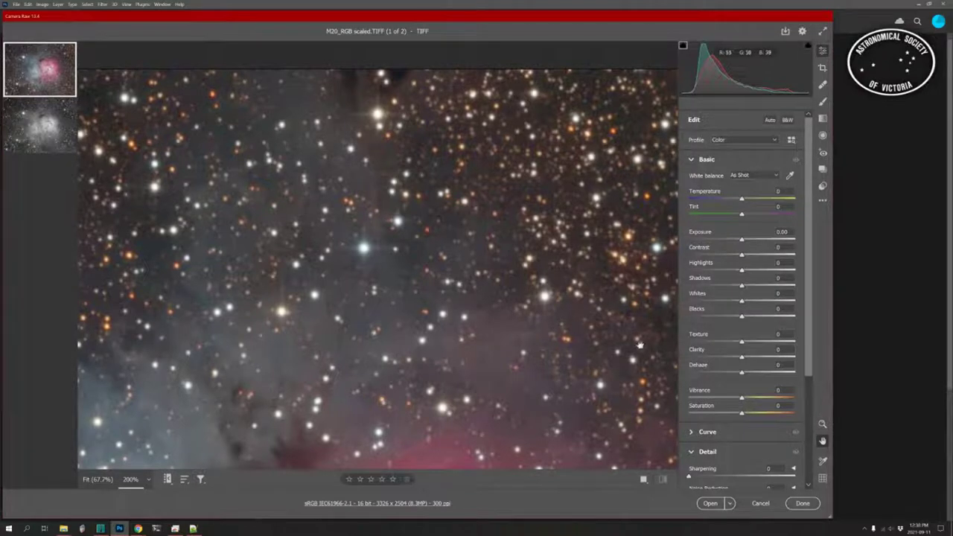
scroll(814, 363, down, 3)
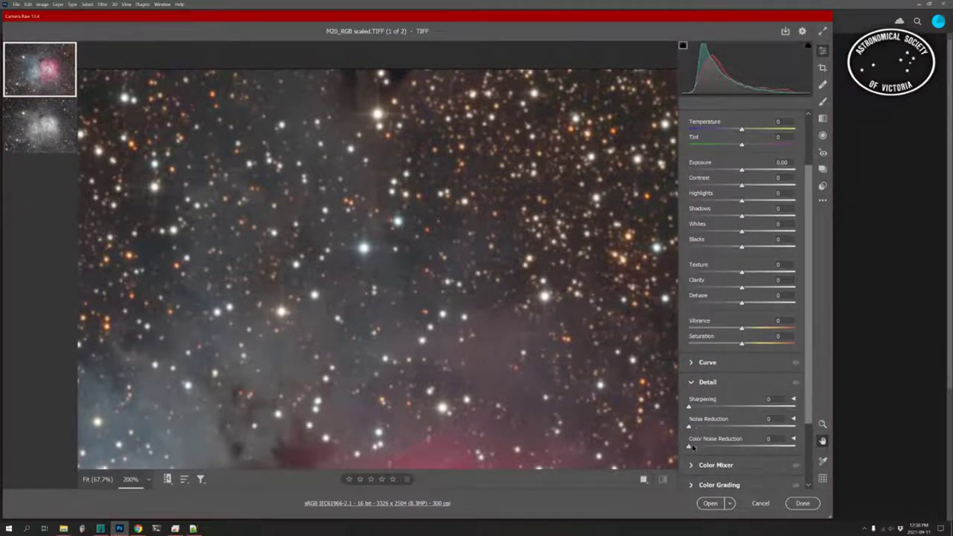
drag(689, 447, 722, 450)
click(720, 448)
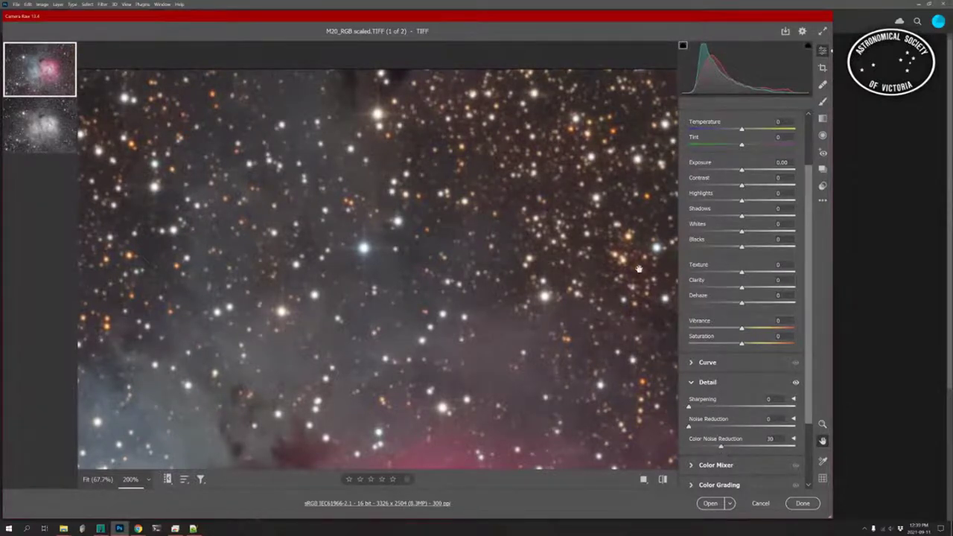